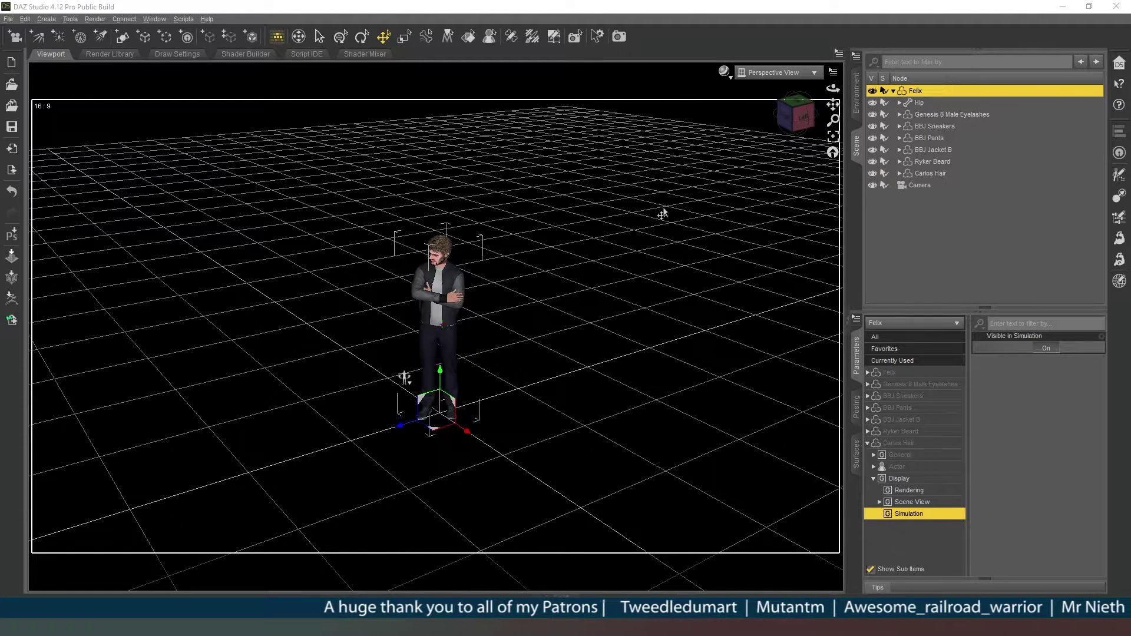
pyautogui.click(793, 112)
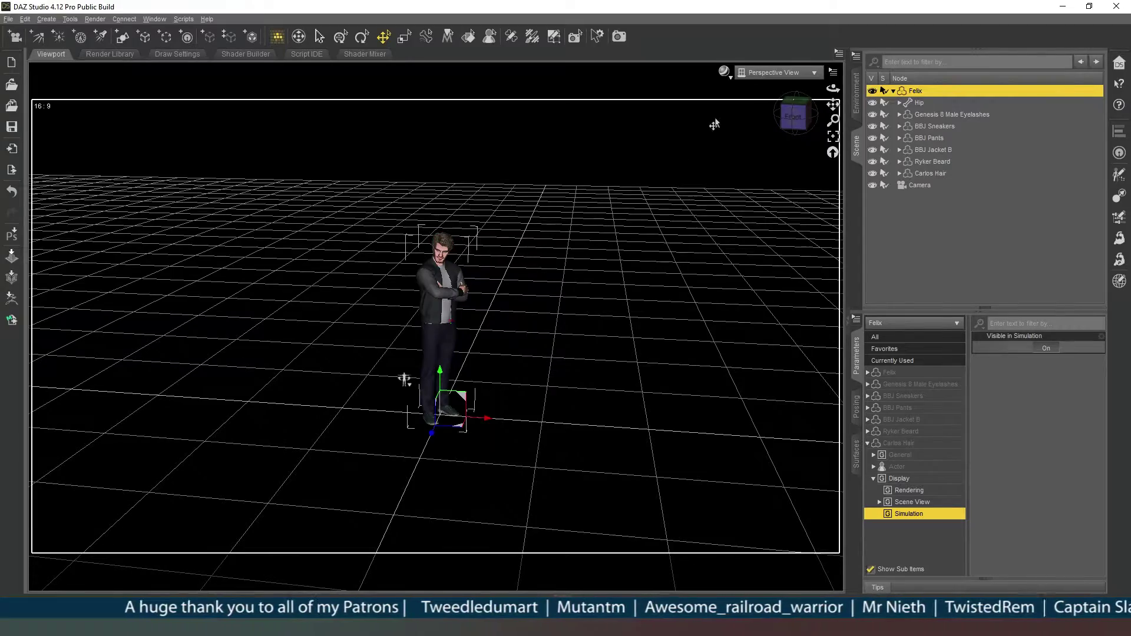
pyautogui.moveTo(801, 109); pyautogui.dragTo(516, 156)
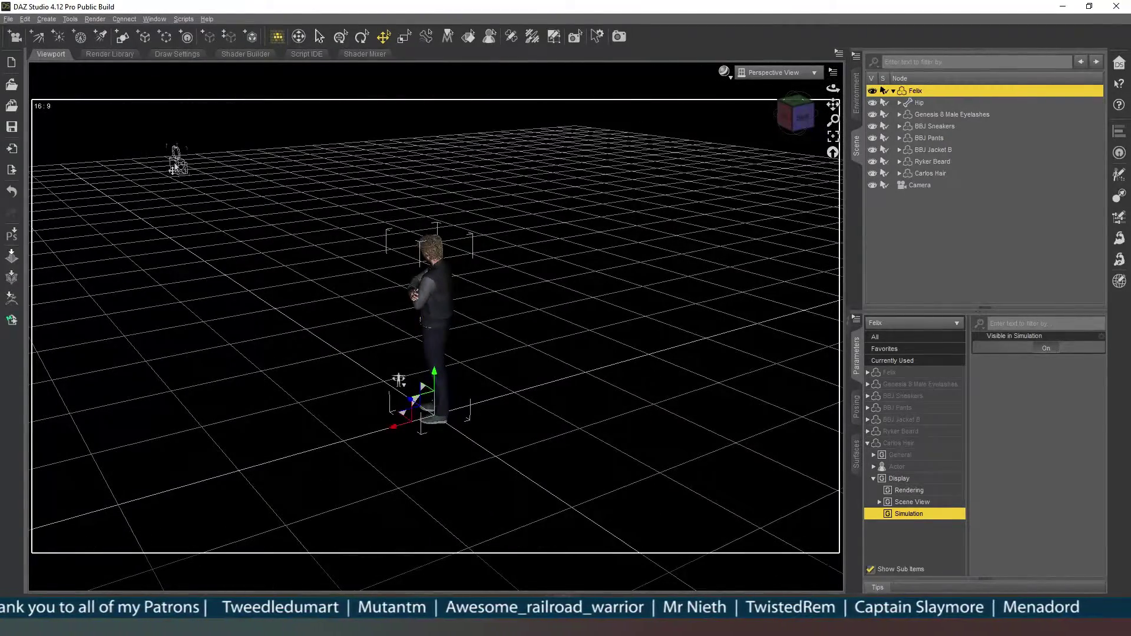
pyautogui.click(790, 111)
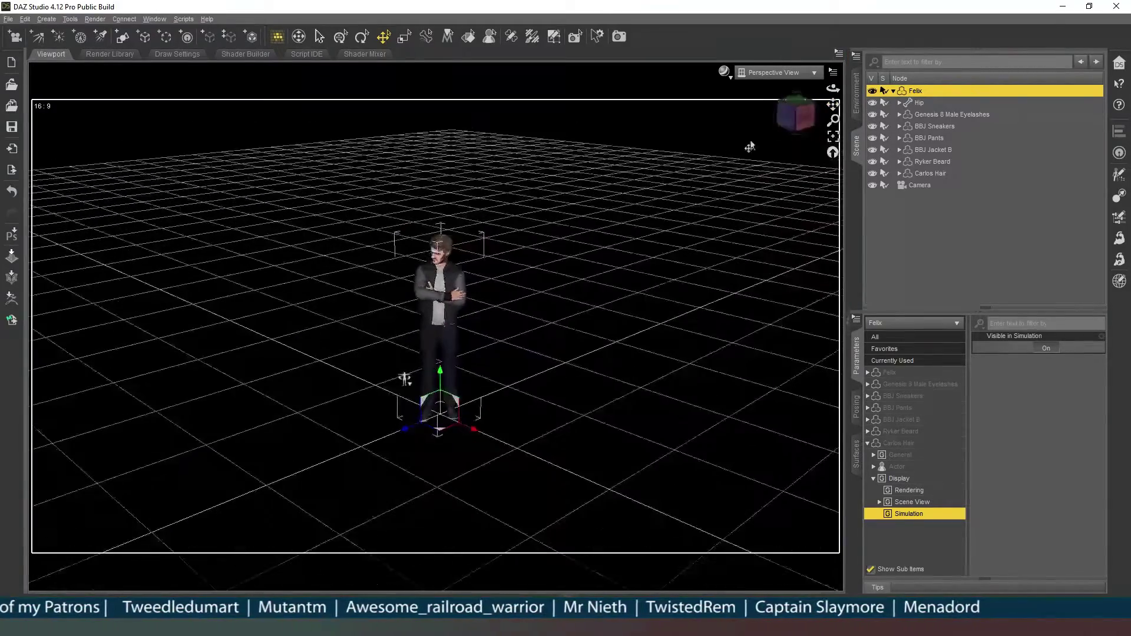
pyautogui.click(802, 117)
pyautogui.moveTo(798, 116); pyautogui.dragTo(740, 136)
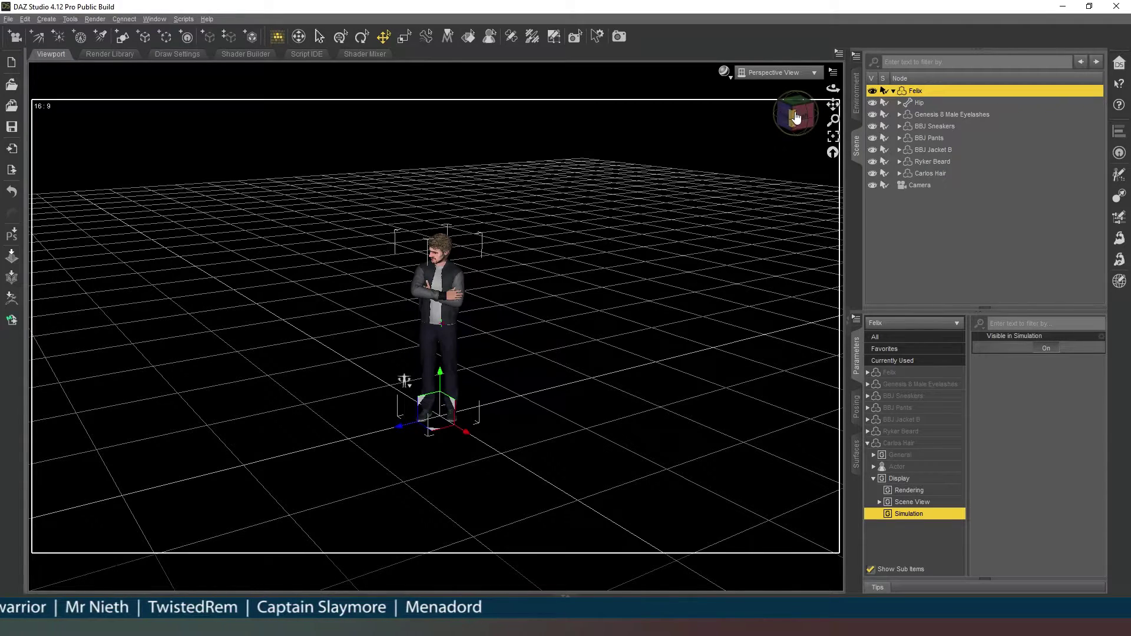
pyautogui.moveTo(797, 117); pyautogui.dragTo(380, 237)
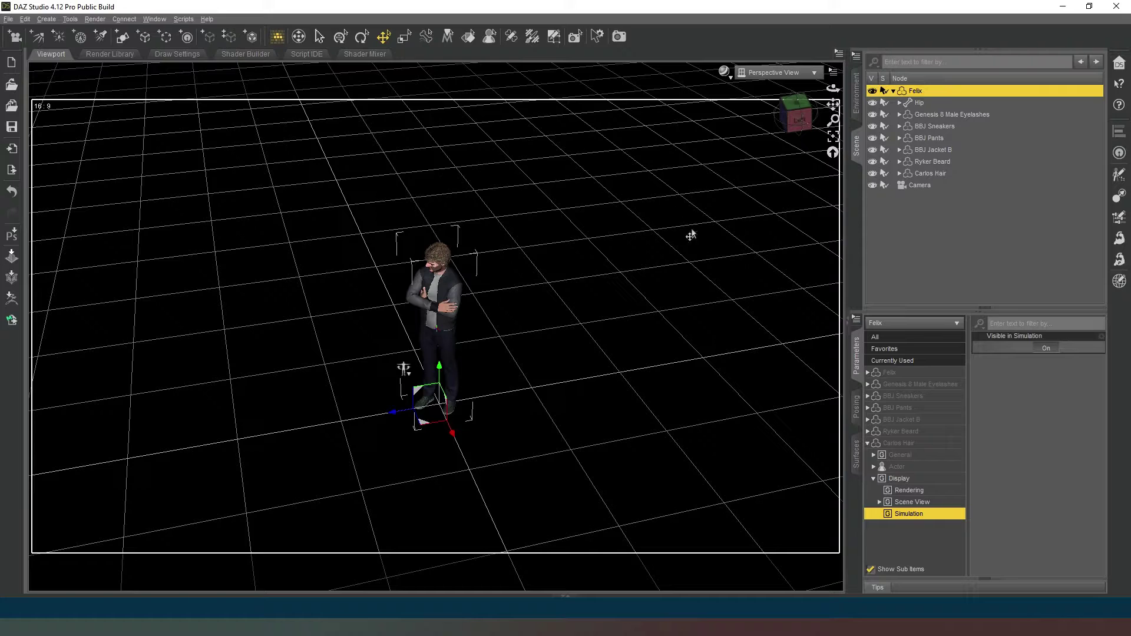
# - Create a flat cylinder primitive at the world center with length 0.01 m, diameter 1.5 m, 1 segment and 8 sides
pyautogui.click(377, 130)
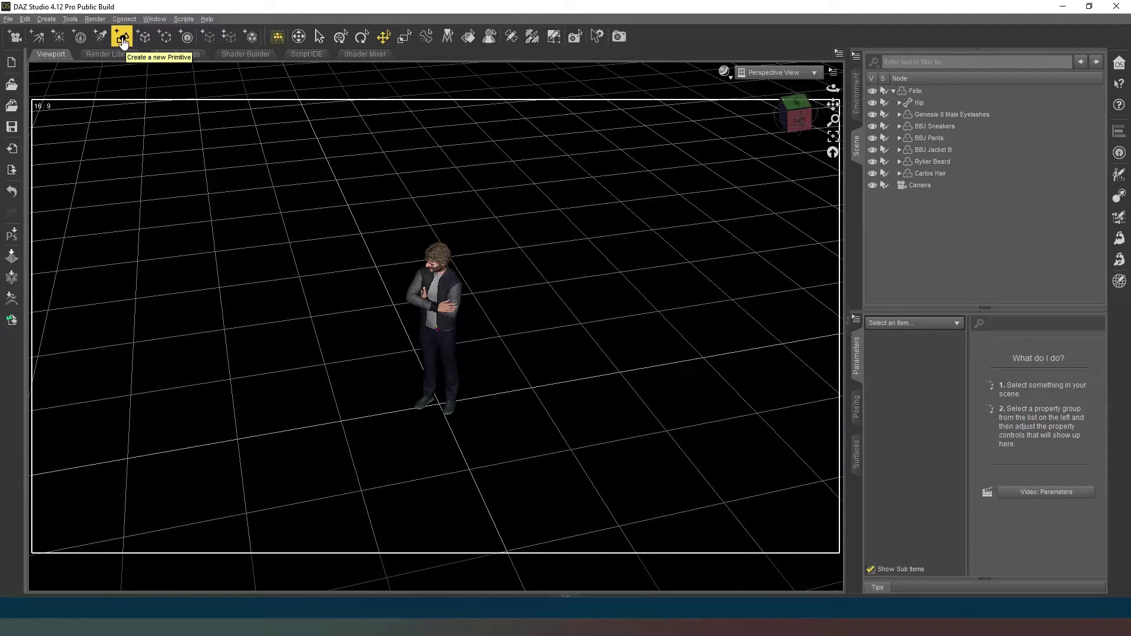
pyautogui.click(122, 40)
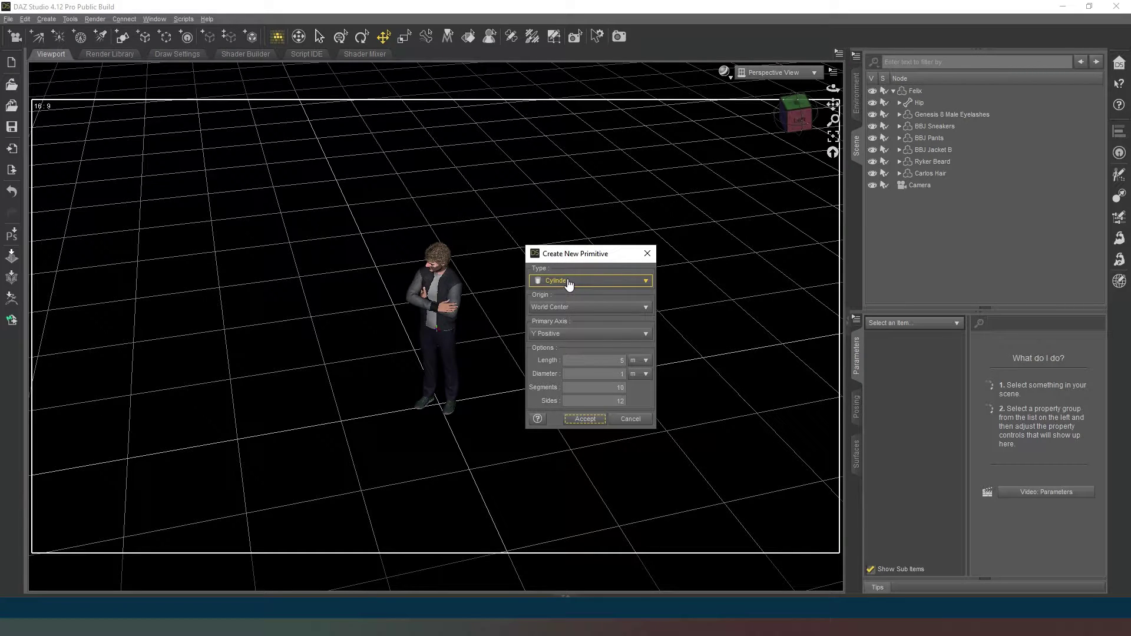
pyautogui.click(618, 358)
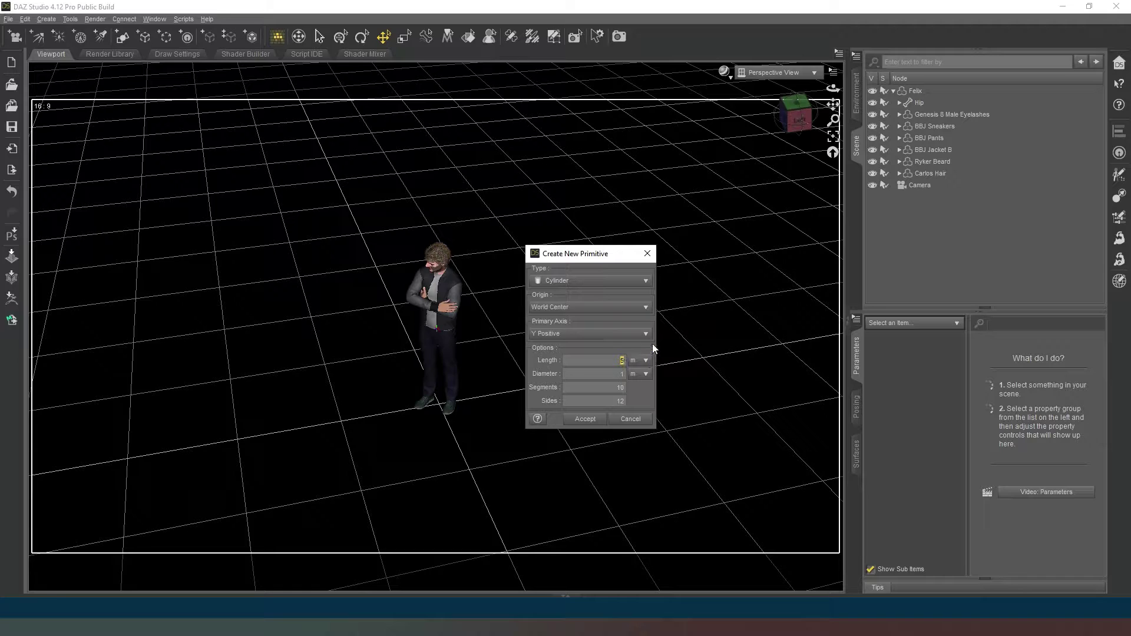
pyautogui.press('BackSpace')
pyautogui.write('0')
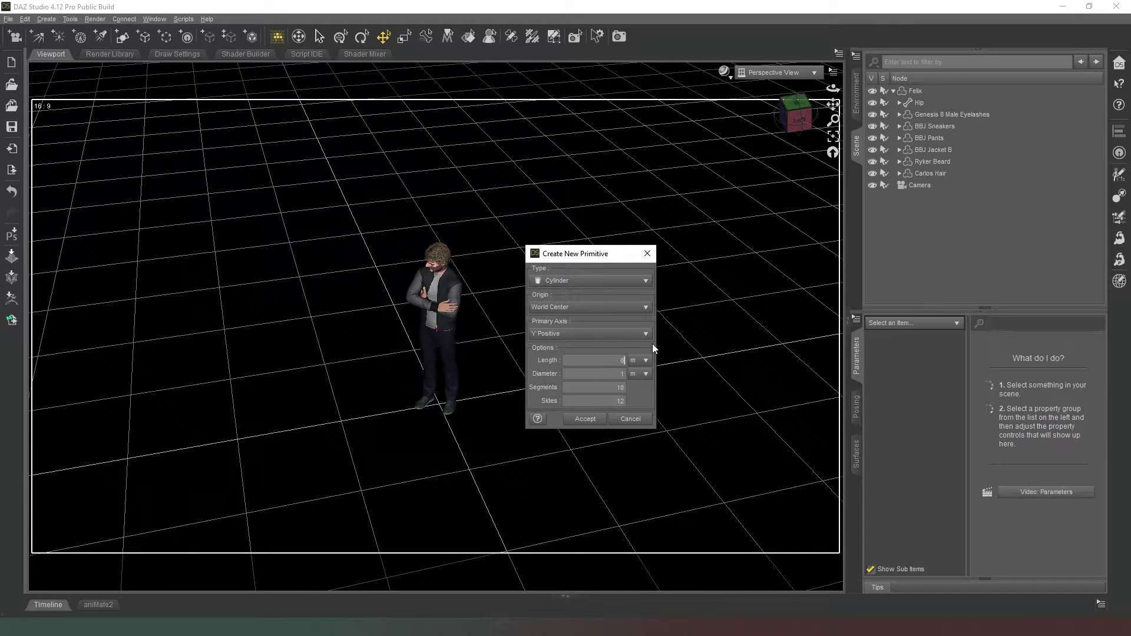
pyautogui.write('.01')
pyautogui.write('1')
pyautogui.click(597, 419)
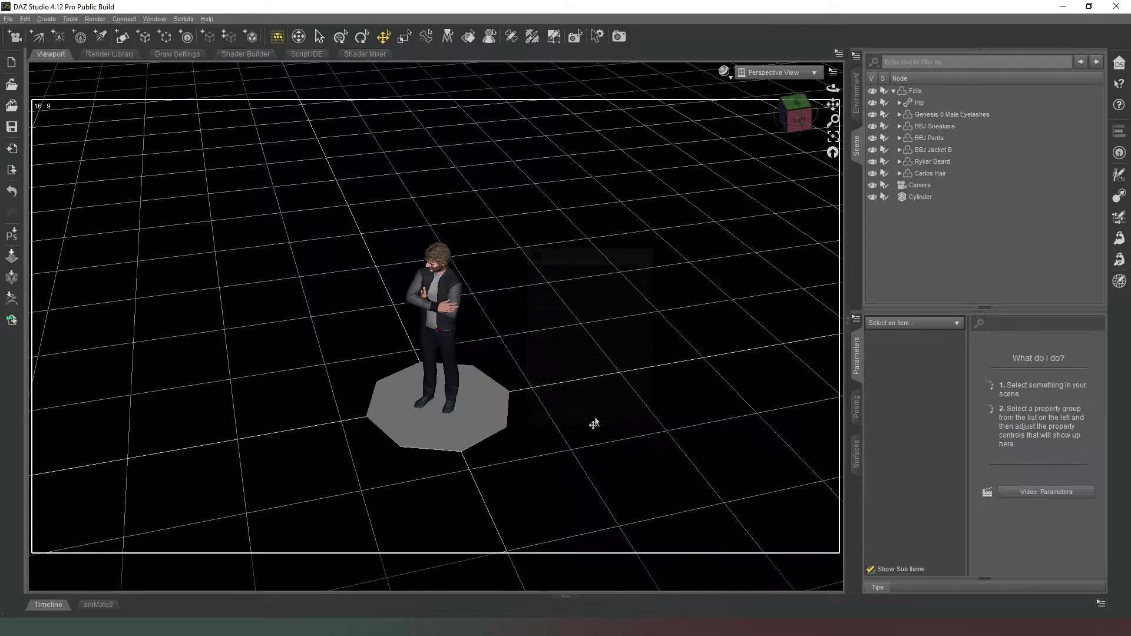
# - Stand the new cylinder disc upright by setting its X Rotate to 90
pyautogui.click(478, 409)
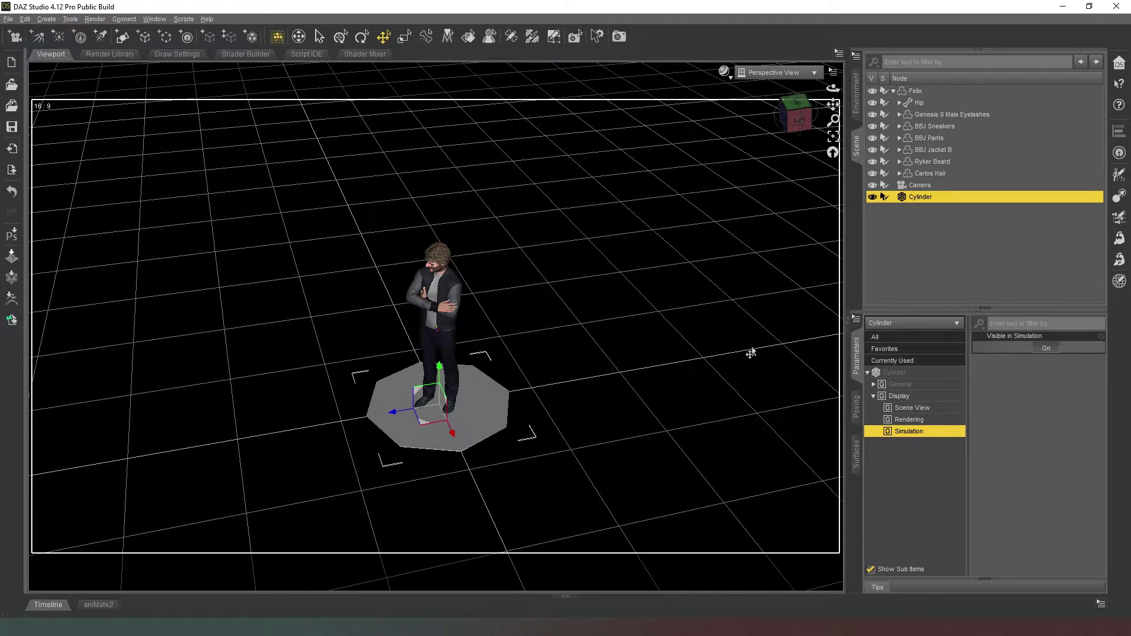
pyautogui.click(919, 373)
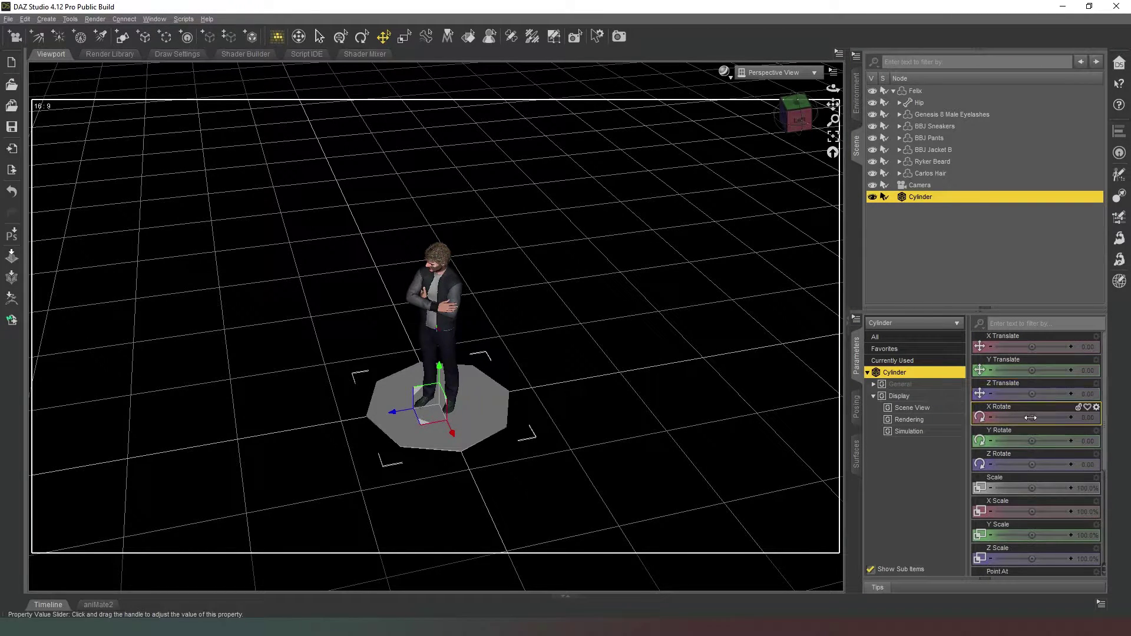
pyautogui.moveTo(1032, 417); pyautogui.dragTo(1043, 424)
pyautogui.click(1095, 417)
pyautogui.write('90')
pyautogui.press('Return')
# - Move the disc behind the figure to about -75 on Z and set its X Translate to 0
pyautogui.moveTo(453, 427); pyautogui.dragTo(488, 405)
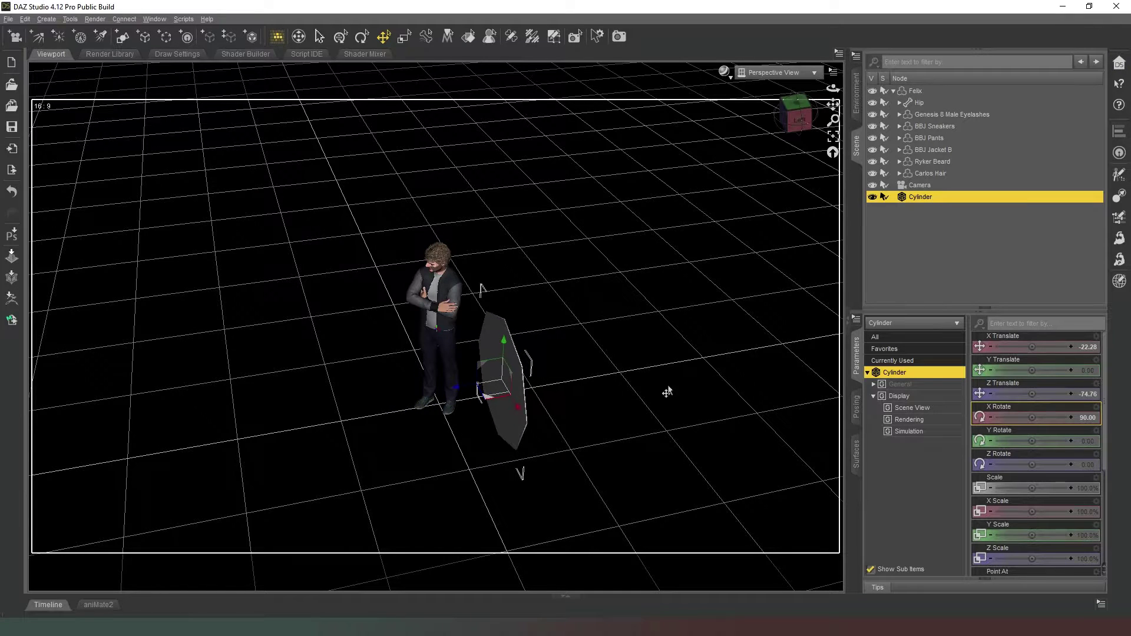
pyautogui.click(1082, 348)
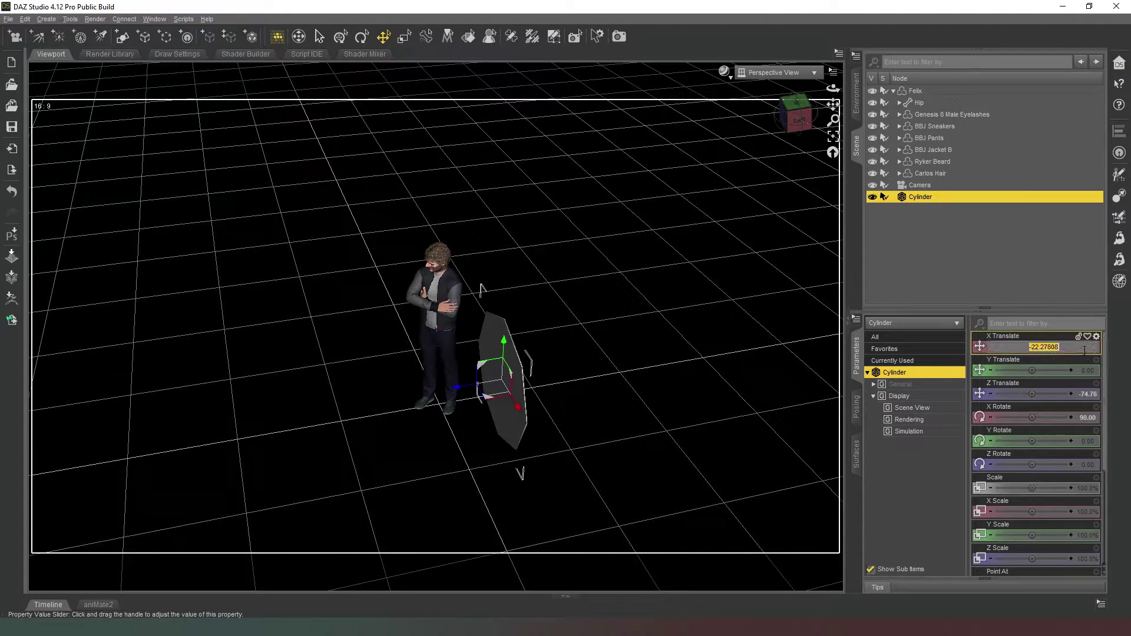
pyautogui.click(1033, 347)
pyautogui.press('BackSpace')
pyautogui.hotkey('ctrl', 'a')
pyautogui.write('0')
pyautogui.press('Return')
# - Raise the disc to about 155 on Y so it sits behind the figure's head and upper body
pyautogui.moveTo(502, 337); pyautogui.dragTo(511, 248)
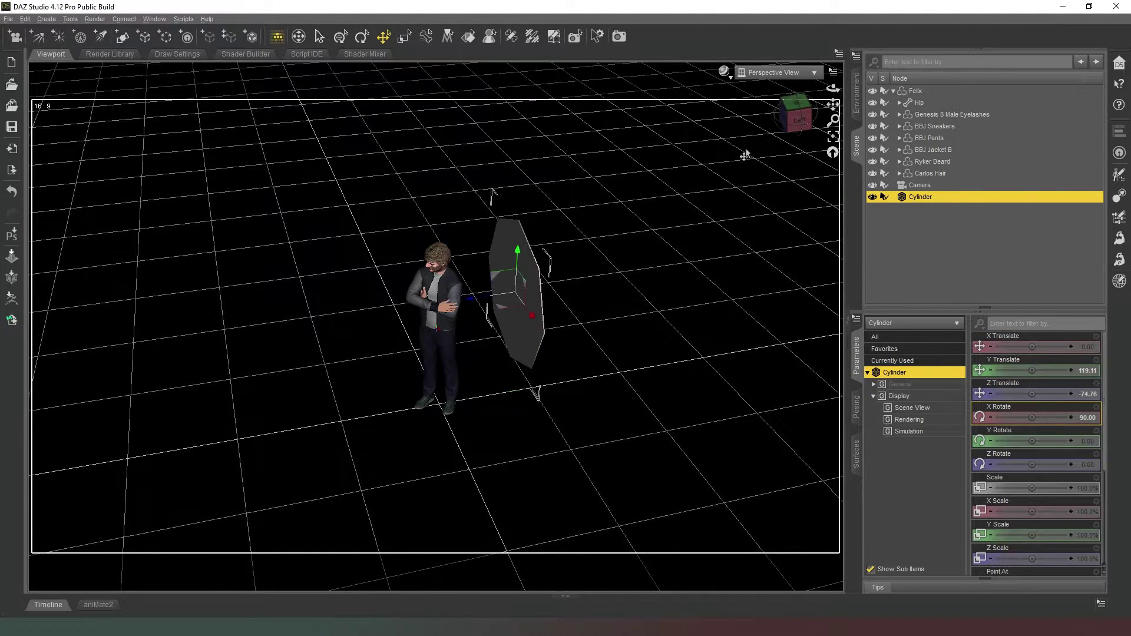
pyautogui.click(795, 116)
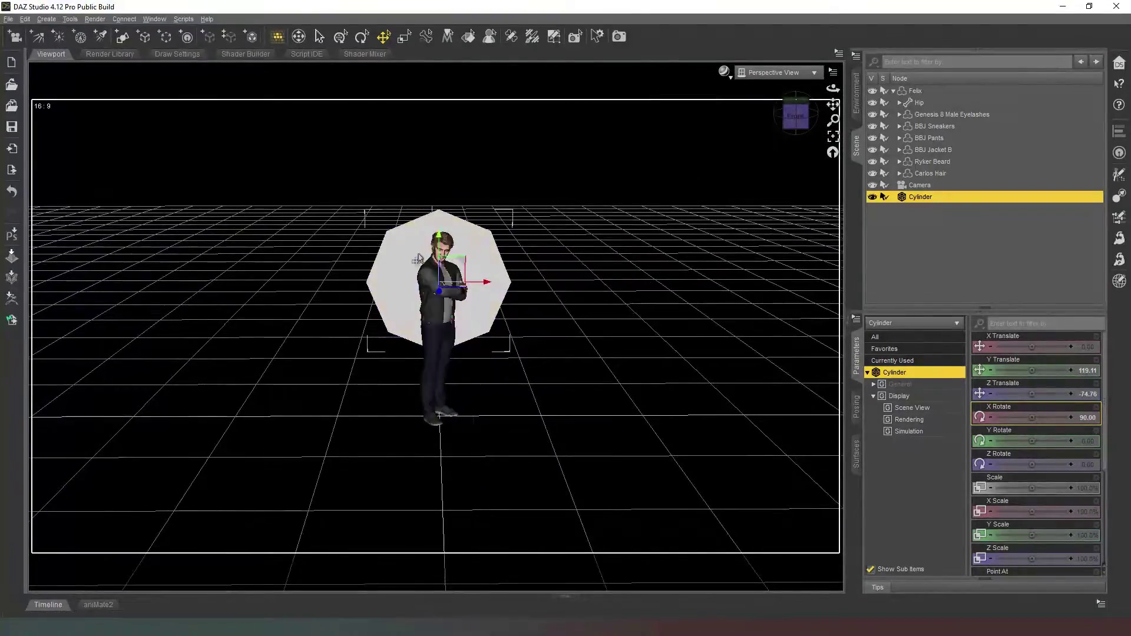
pyautogui.moveTo(438, 240)
pyautogui.mouseDown()
pyautogui.moveTo(448, 188)
pyautogui.moveTo(437, 219)
pyautogui.mouseUp()
pyautogui.click(796, 116)
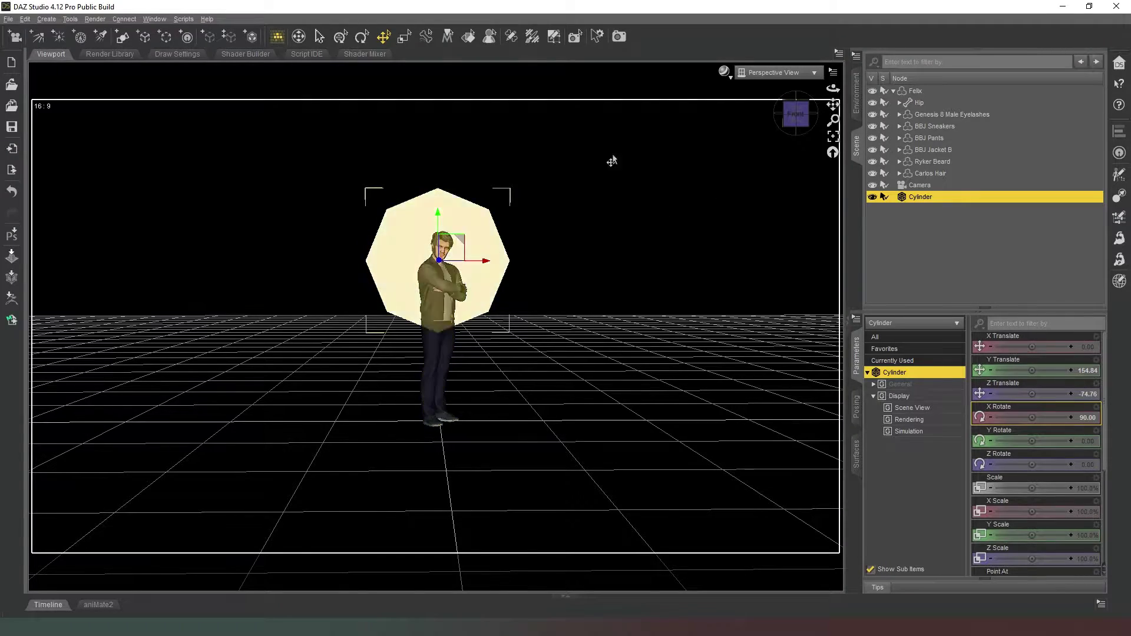
# - Make the cylinder's Default surface emissive by setting its Emission Color to white
pyautogui.click(803, 106)
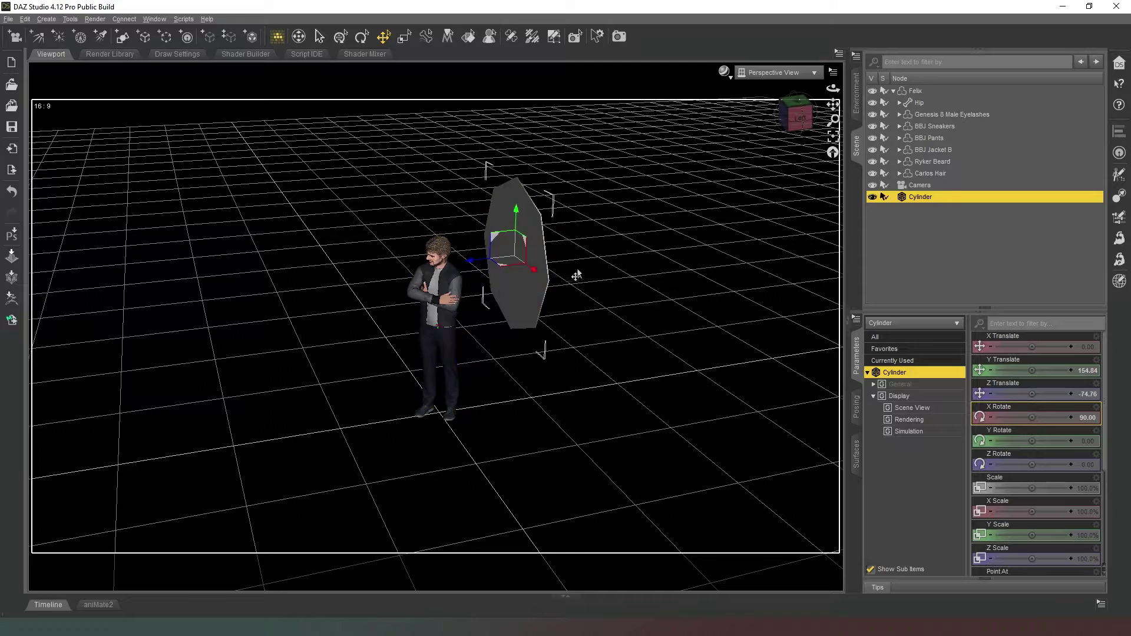
pyautogui.moveTo(797, 118)
pyautogui.mouseDown()
pyautogui.moveTo(784, 121)
pyautogui.moveTo(810, 118)
pyautogui.moveTo(798, 119)
pyautogui.mouseUp()
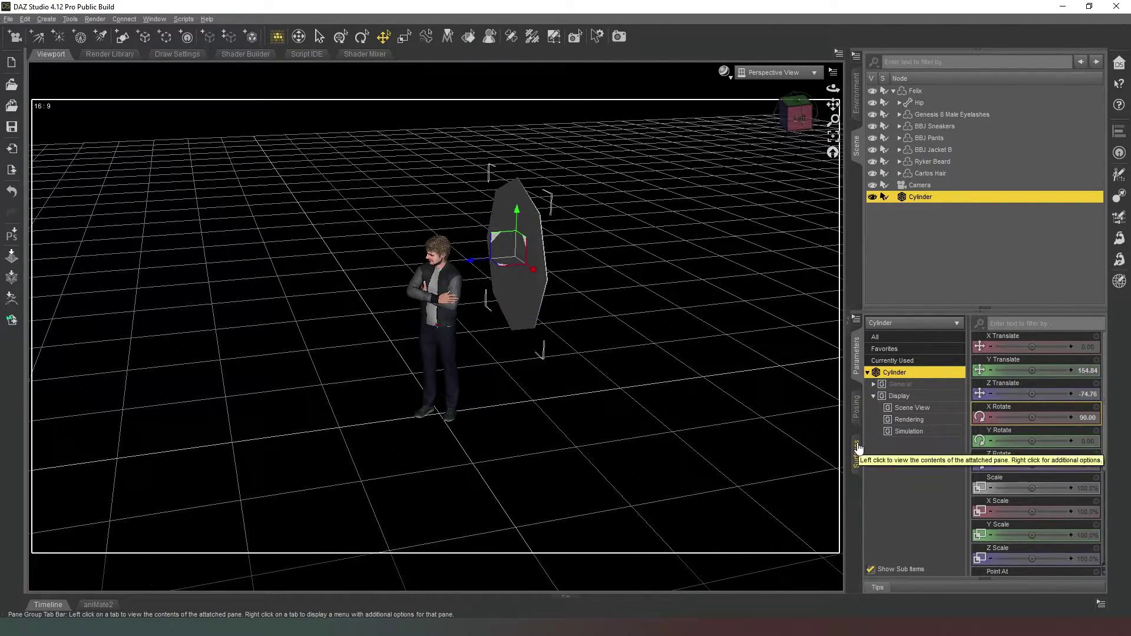
pyautogui.click(857, 449)
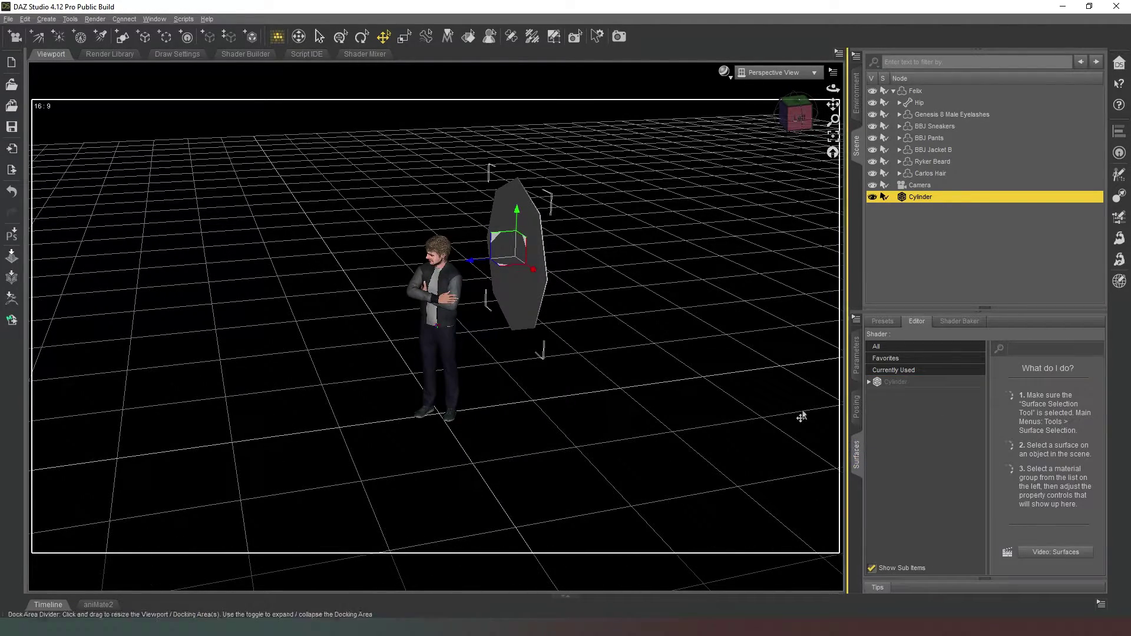
pyautogui.click(901, 383)
pyautogui.click(870, 383)
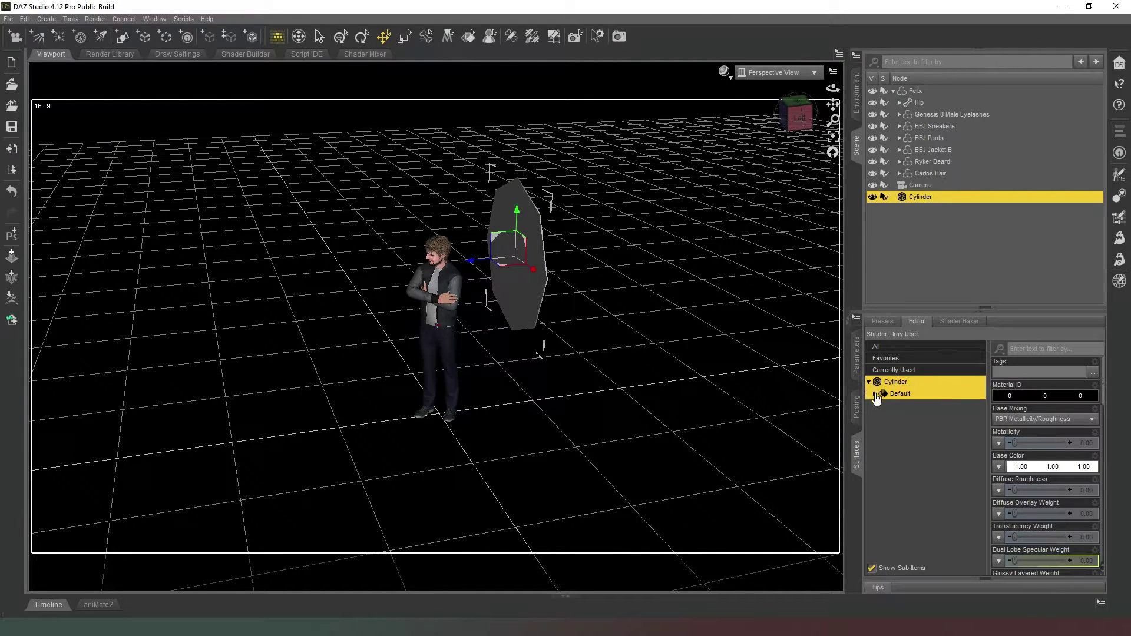
pyautogui.click(875, 394)
pyautogui.click(913, 467)
pyautogui.click(1034, 373)
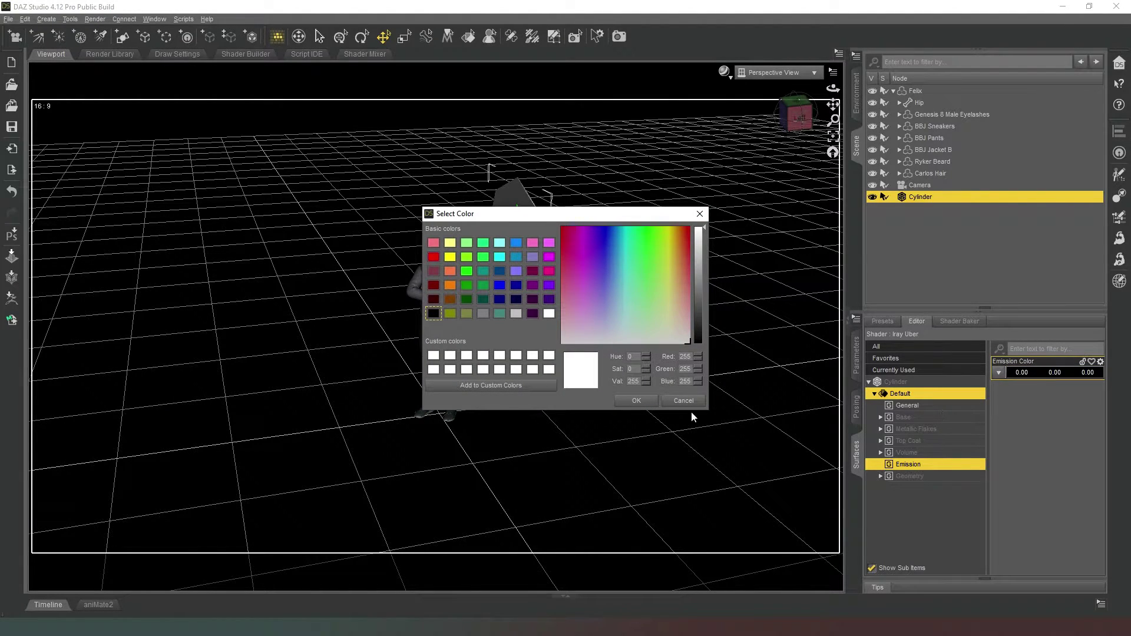
pyautogui.click(645, 402)
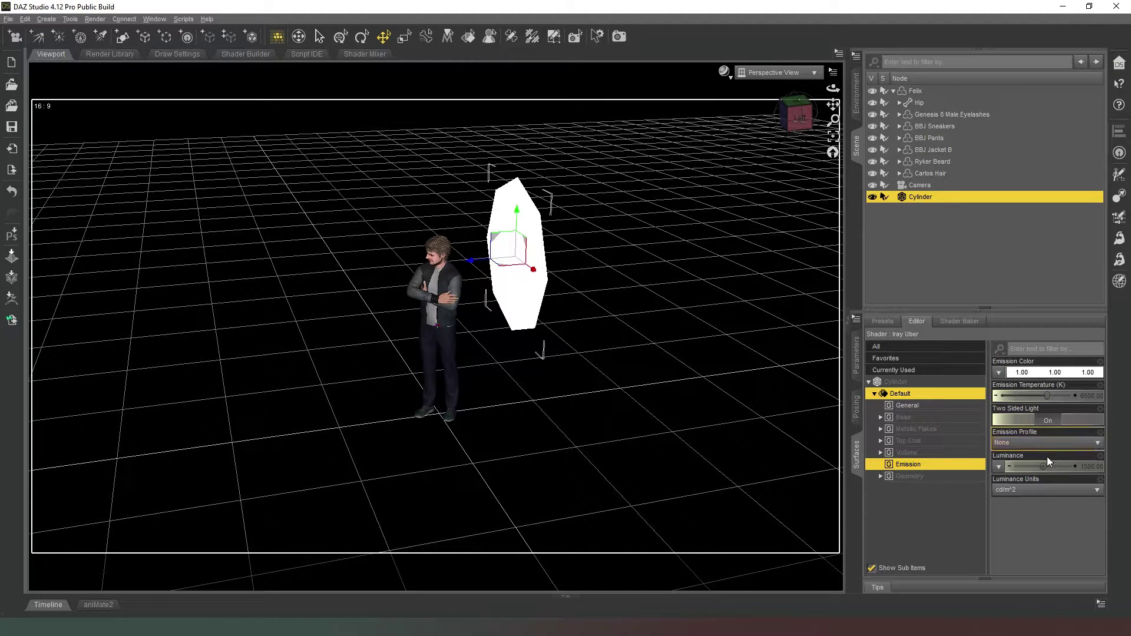
# - Set the disc's Luminance Units to kcd/m^2 and view the scene through the Camera
pyautogui.click(1038, 493)
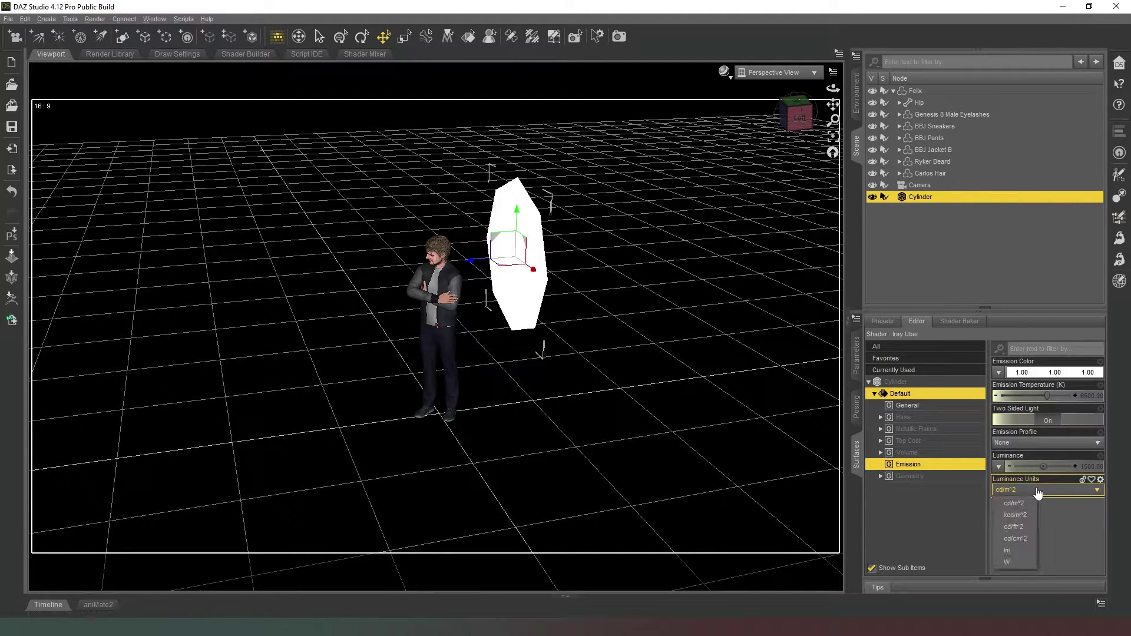
pyautogui.click(1023, 511)
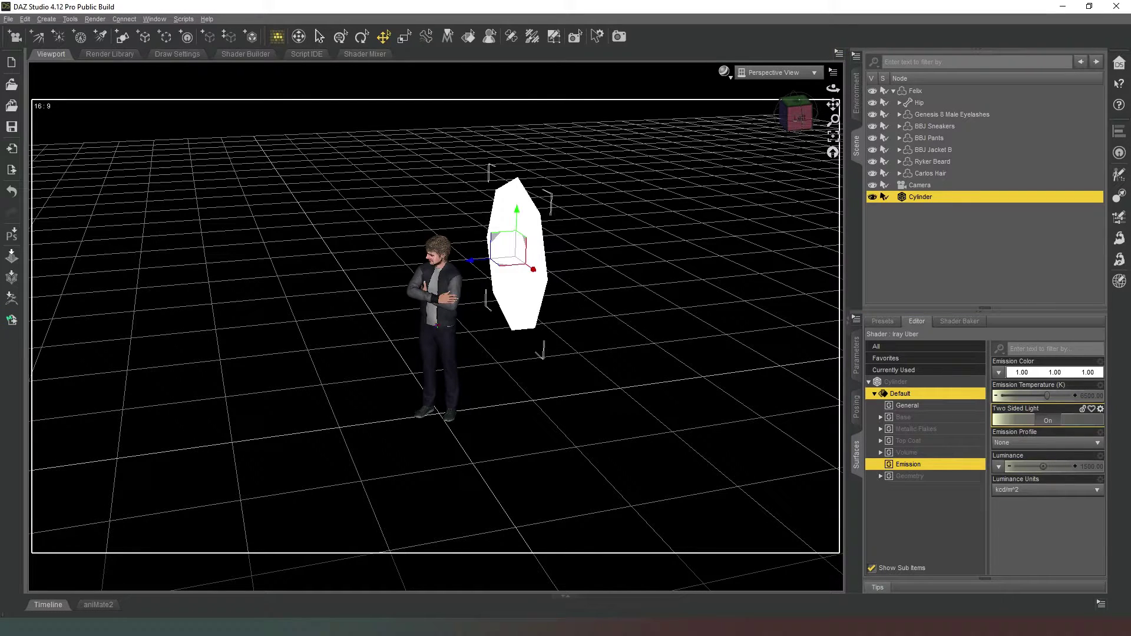
pyautogui.click(760, 73)
pyautogui.click(762, 177)
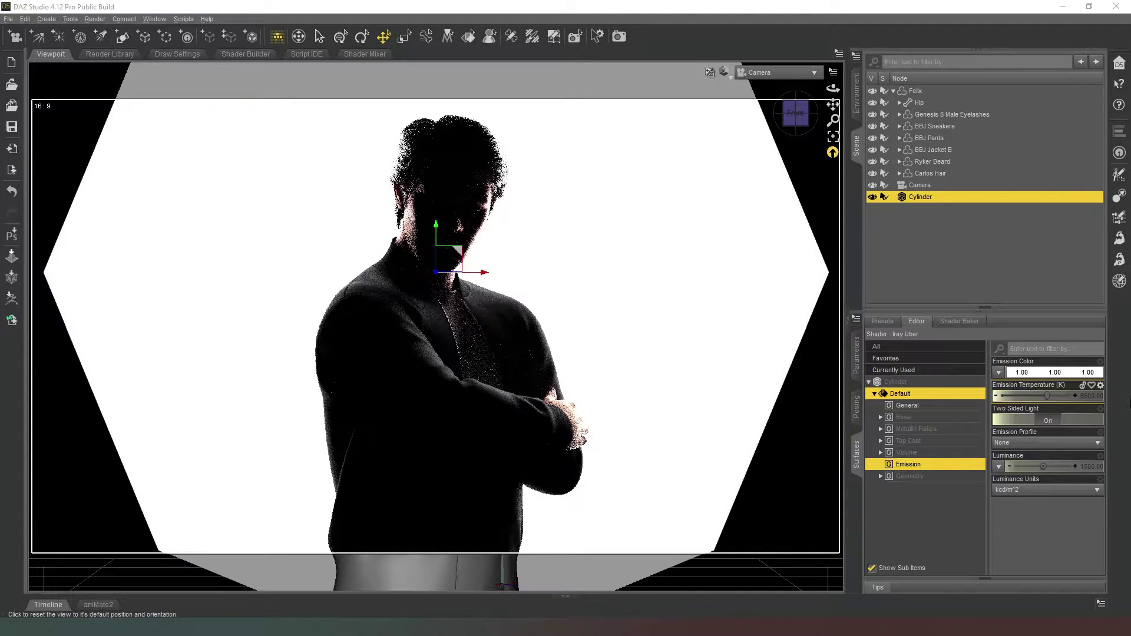
# - Set the emissive disc's Luminance to 800
pyautogui.click(1089, 467)
pyautogui.write('800')
pyautogui.press('Return')
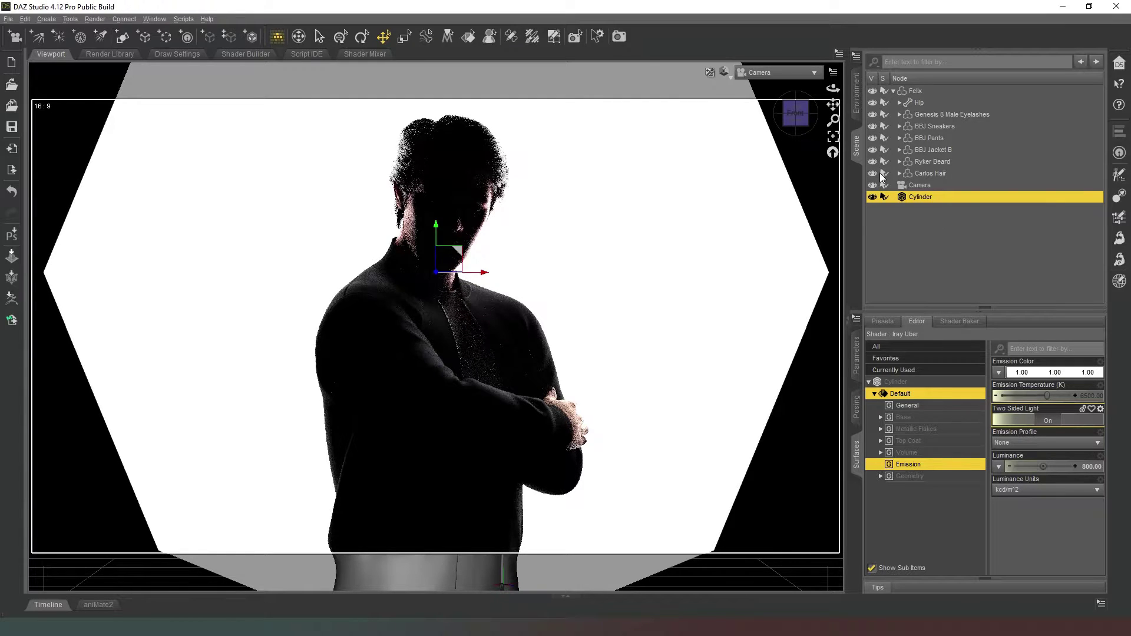
# - Return to the Perspective View and create a second cylinder with length 0.01 m, diameter 1.5 m, 1 segment and 8 sides
pyautogui.click(774, 72)
pyautogui.click(775, 84)
pyautogui.moveTo(795, 116); pyautogui.dragTo(788, 150)
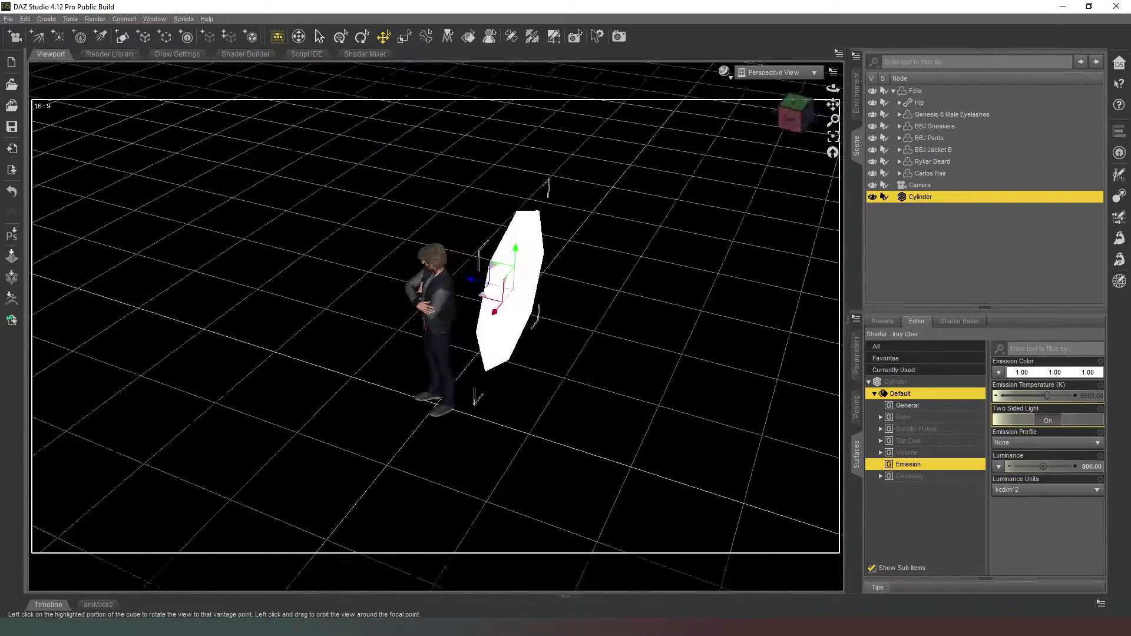
pyautogui.click(808, 118)
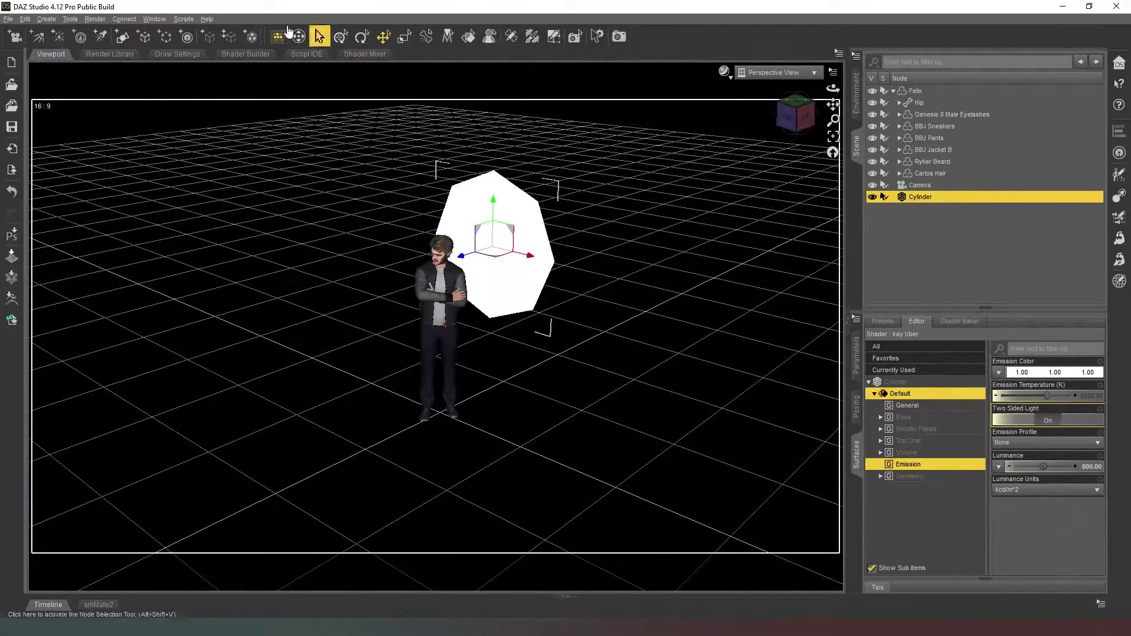
pyautogui.click(120, 41)
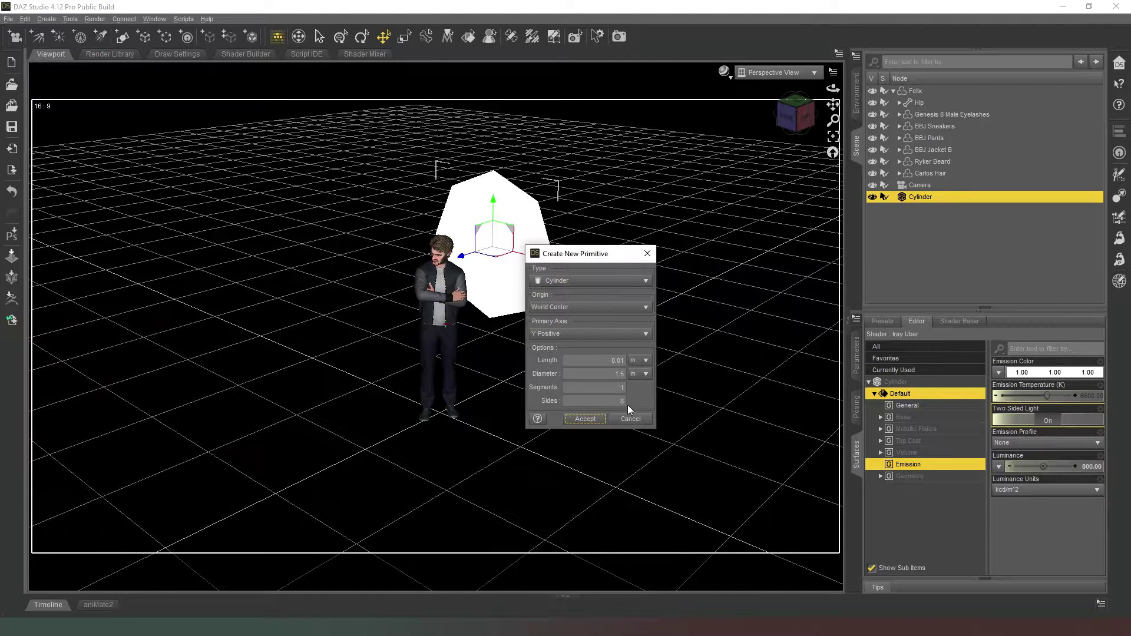
pyautogui.click(597, 419)
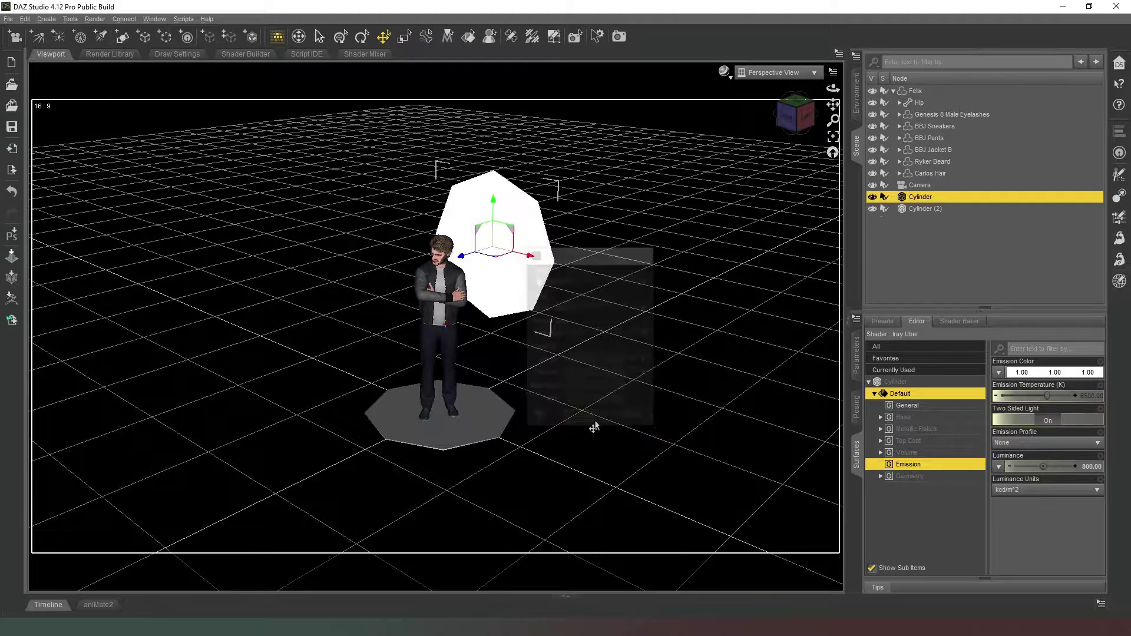
# - Move the second disc above and in front of the figure, about 215 on Y and 55 on Z, and set X Rotate to about 30
pyautogui.click(489, 430)
pyautogui.moveTo(440, 373); pyautogui.dragTo(501, 164)
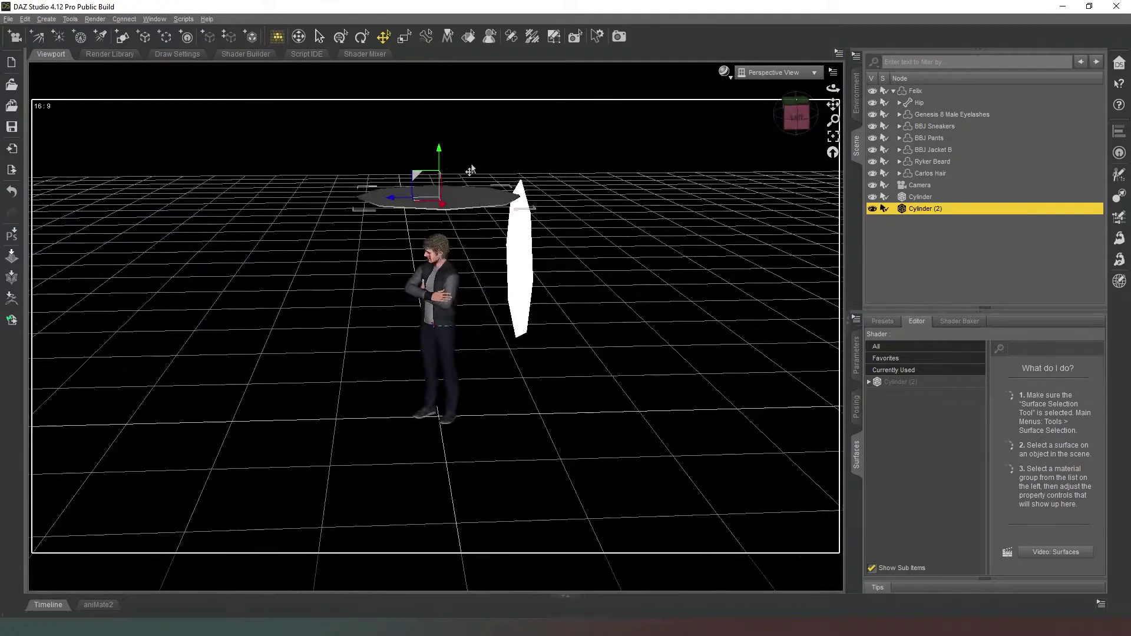
pyautogui.moveTo(392, 202); pyautogui.dragTo(330, 202)
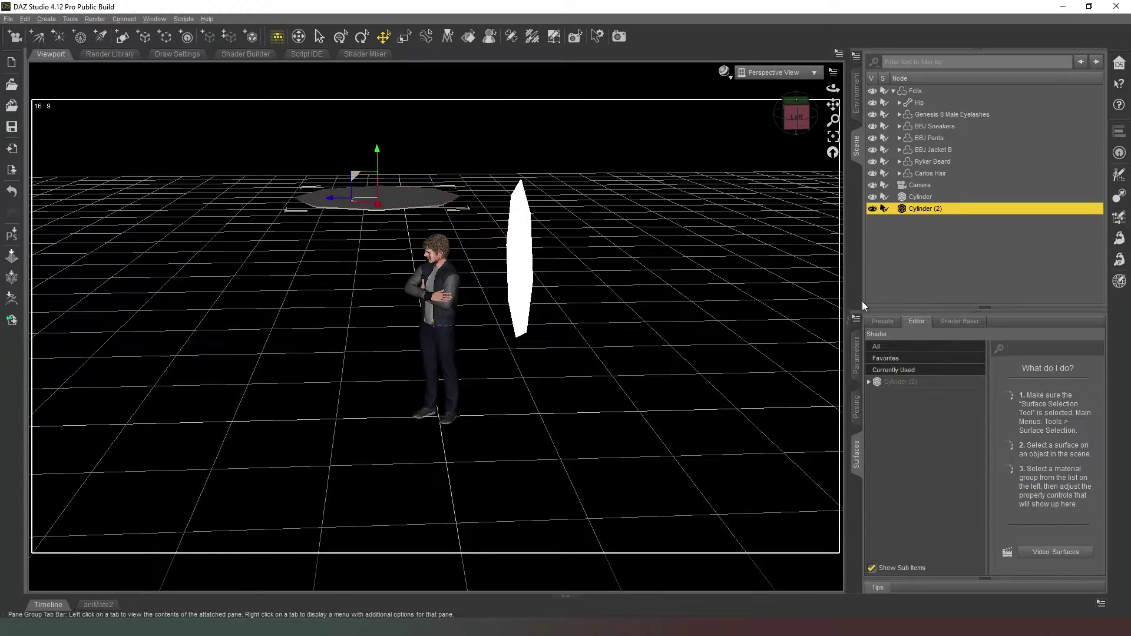
pyautogui.click(857, 359)
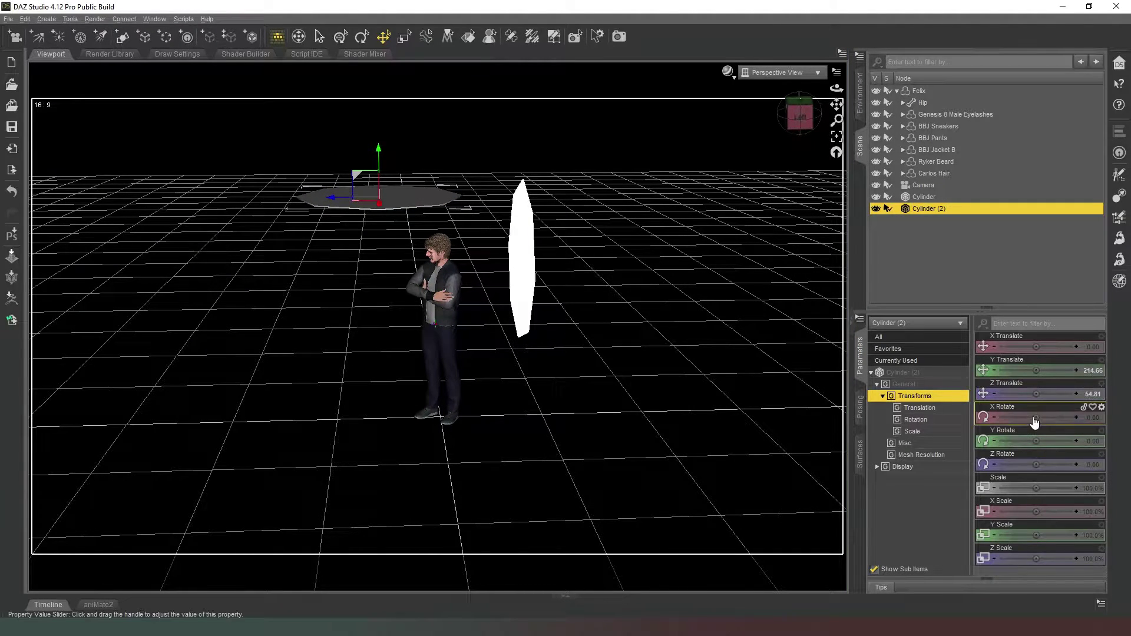
pyautogui.moveTo(1035, 420); pyautogui.dragTo(1056, 420)
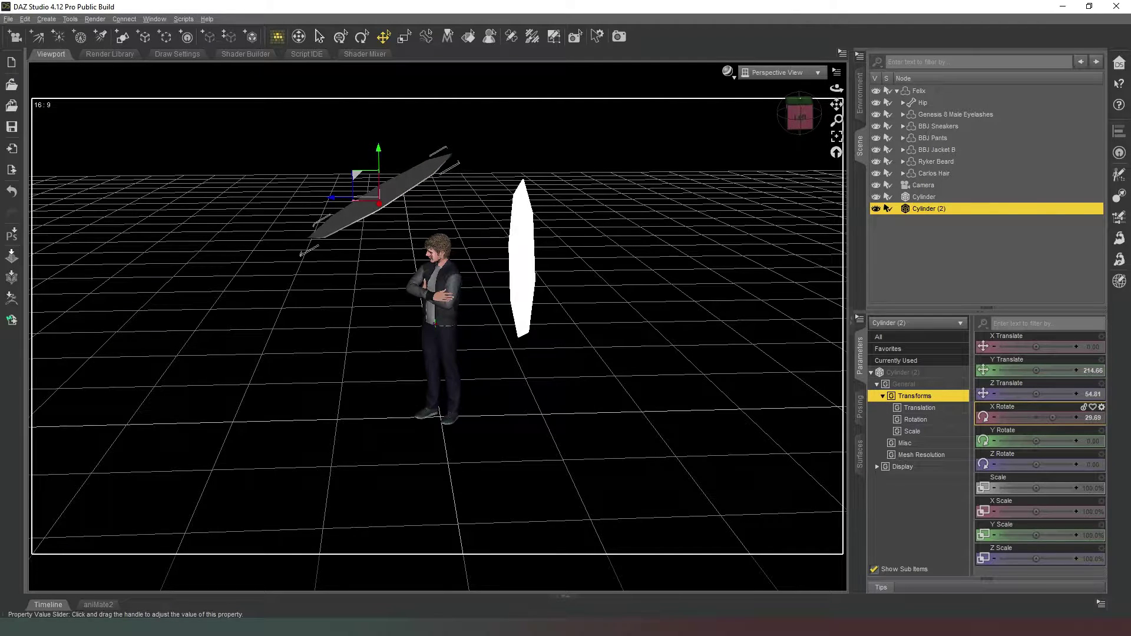
# - Scale the second disc down uniformly to about 60%
pyautogui.moveTo(1035, 487); pyautogui.dragTo(1013, 488)
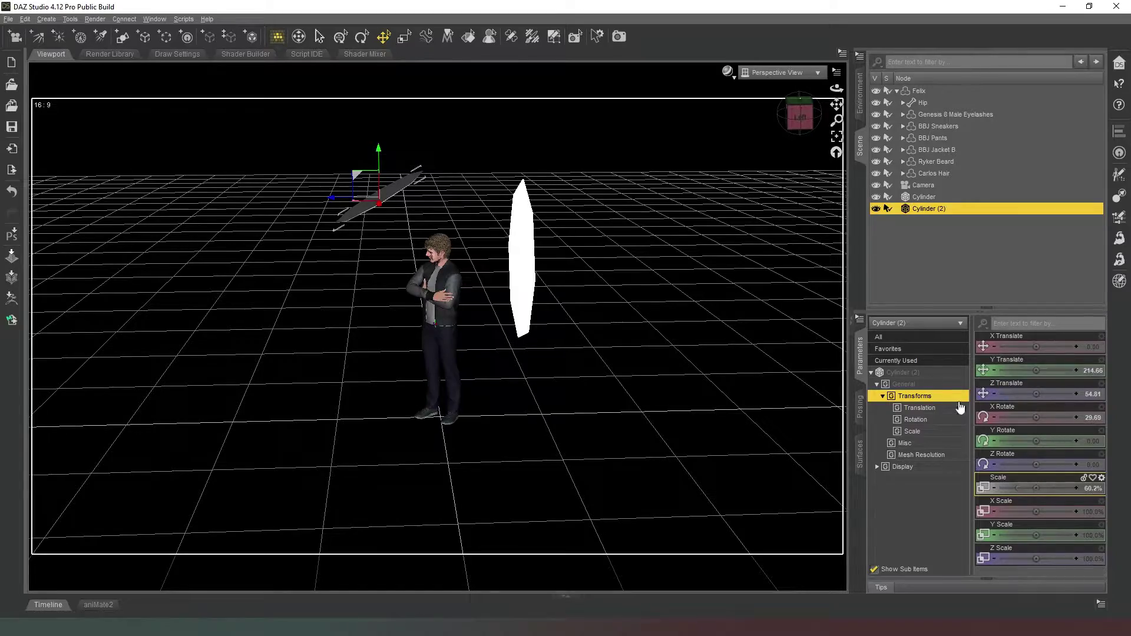
pyautogui.moveTo(800, 116)
pyautogui.mouseDown()
pyautogui.moveTo(792, 138)
pyautogui.moveTo(792, 109)
pyautogui.mouseUp()
# - Make the second disc emissive with a white Emission Color and set its Luminance Units to kcd/m^2
pyautogui.click(860, 463)
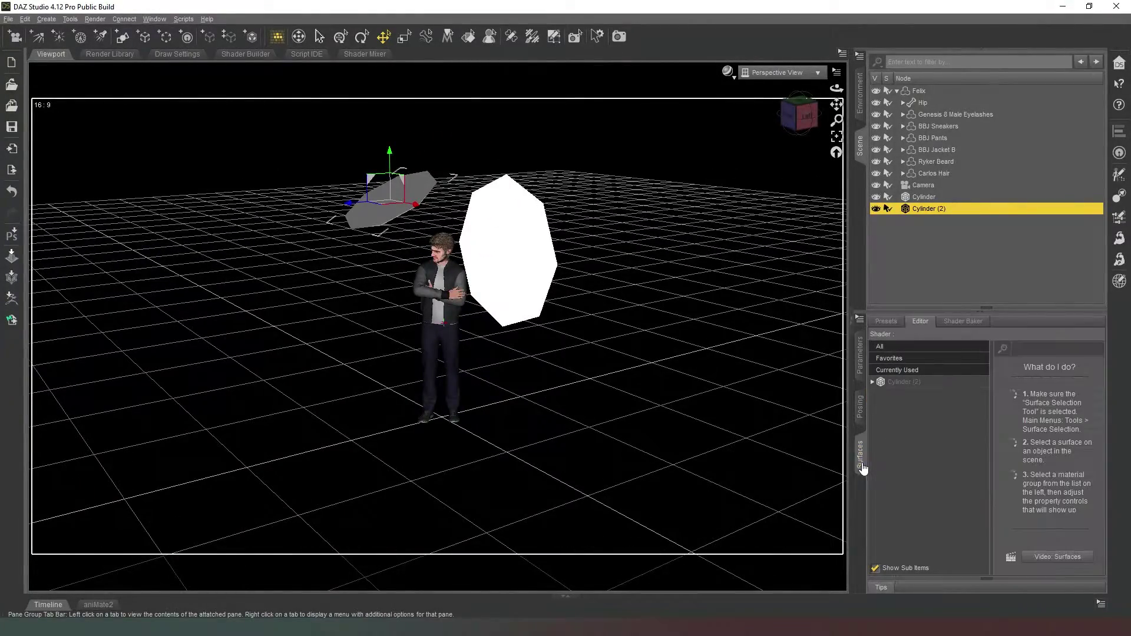
pyautogui.click(873, 382)
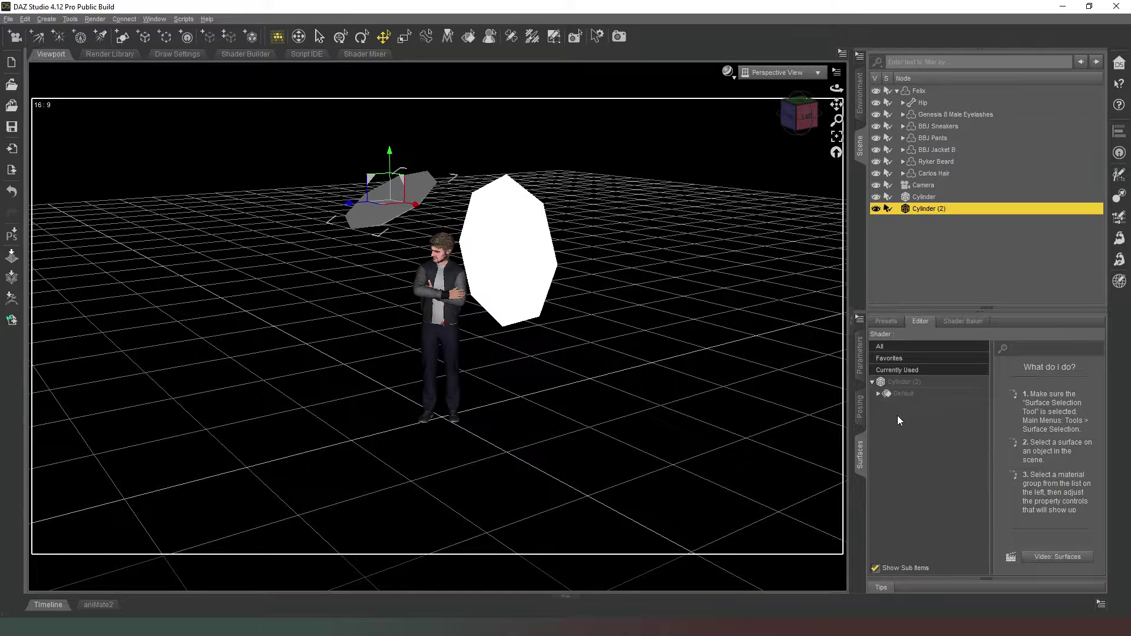
pyautogui.click(878, 394)
pyautogui.click(920, 464)
pyautogui.click(1040, 376)
pyautogui.moveTo(701, 288); pyautogui.dragTo(701, 227)
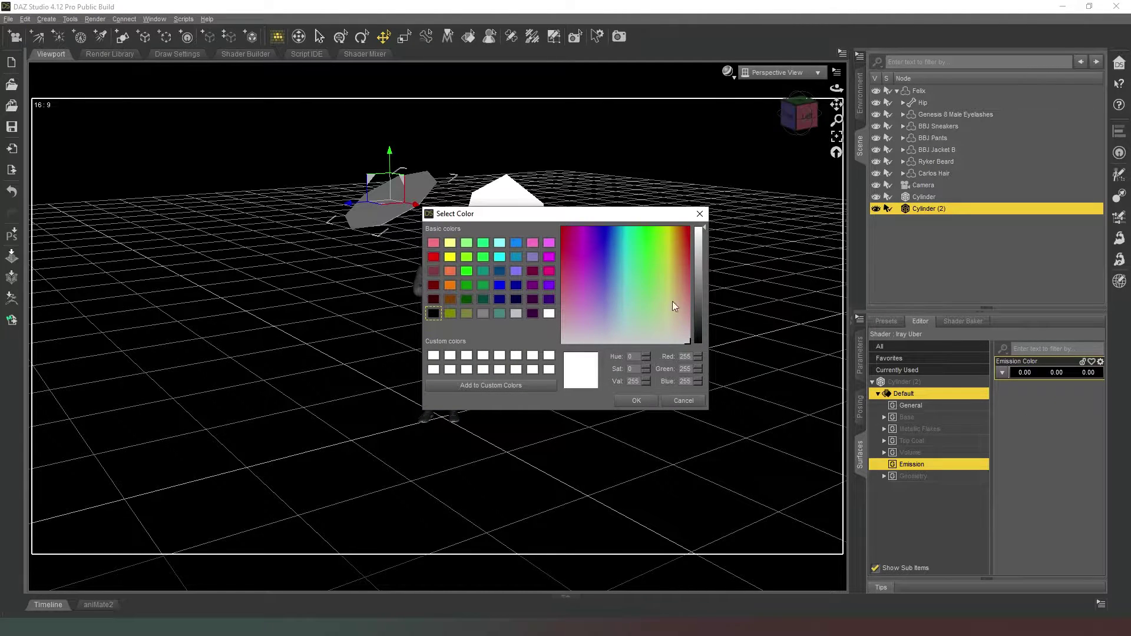
pyautogui.click(645, 403)
pyautogui.click(1032, 488)
pyautogui.click(1027, 515)
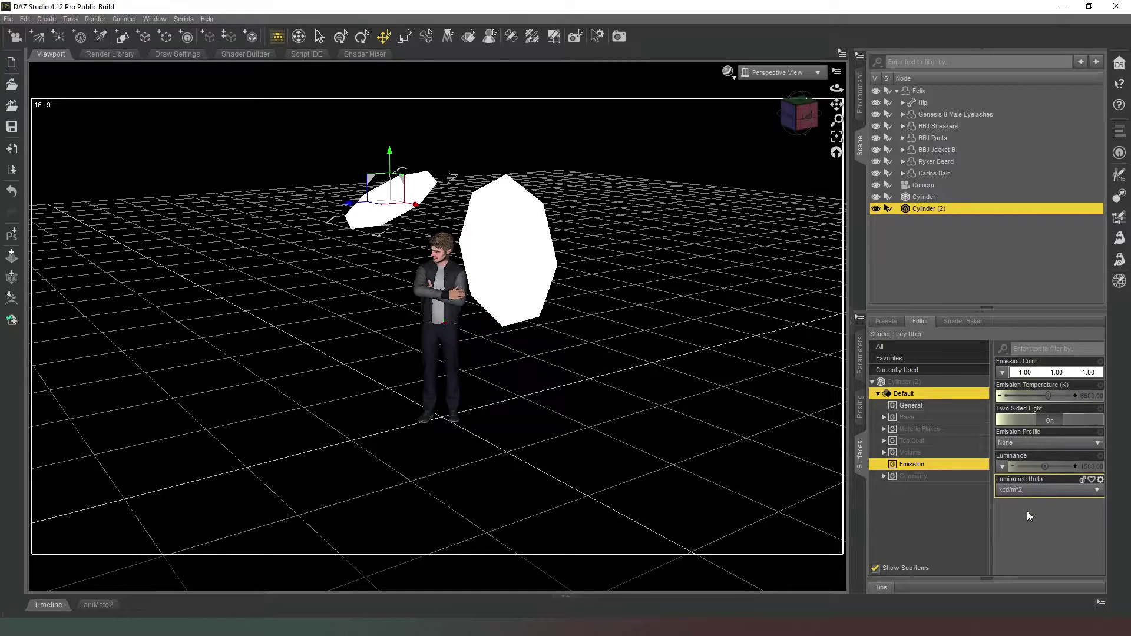
# - View the scene through the Camera in the rendered Iray preview to examine the overhead light on the figure
pyautogui.click(766, 72)
pyautogui.click(744, 173)
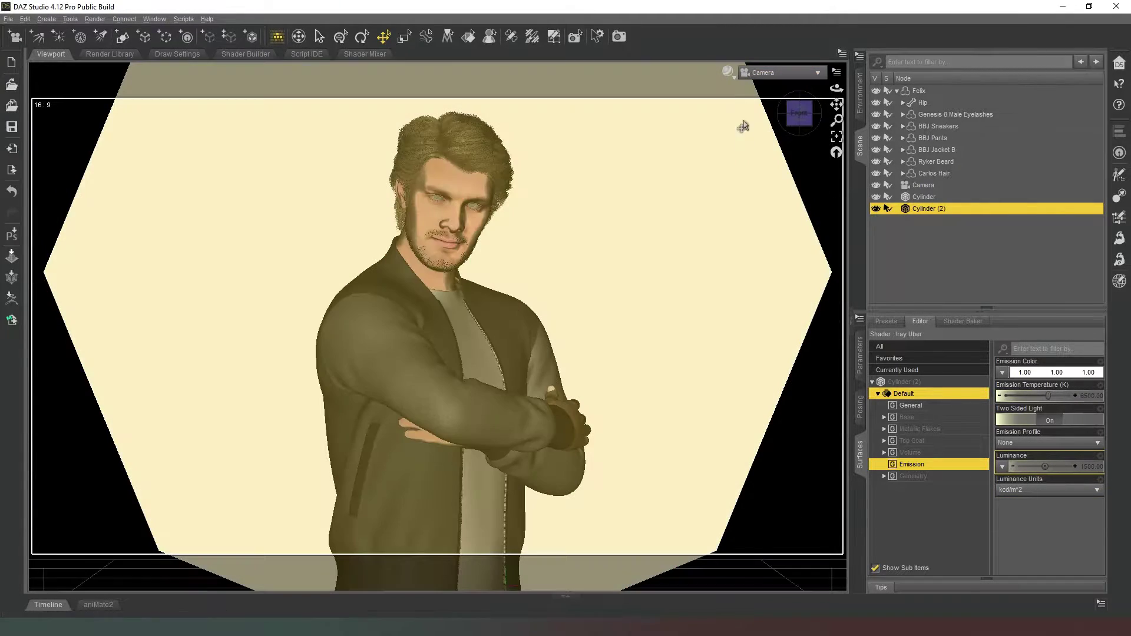
pyautogui.click(729, 71)
pyautogui.click(718, 210)
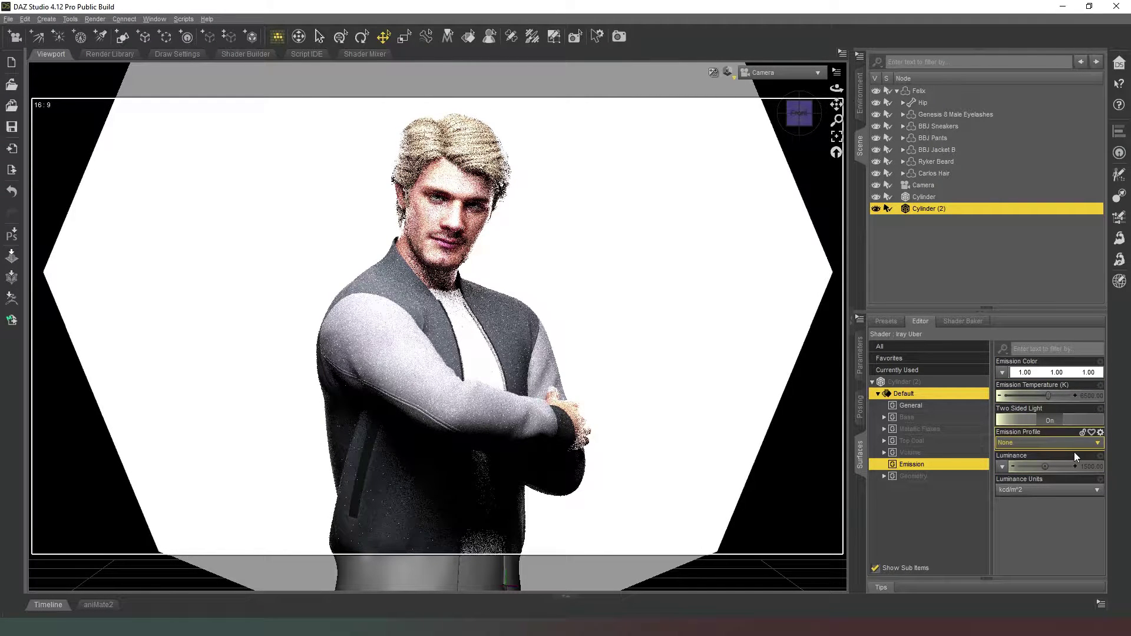
# - Set the second disc's Luminance to 1200
pyautogui.click(1087, 468)
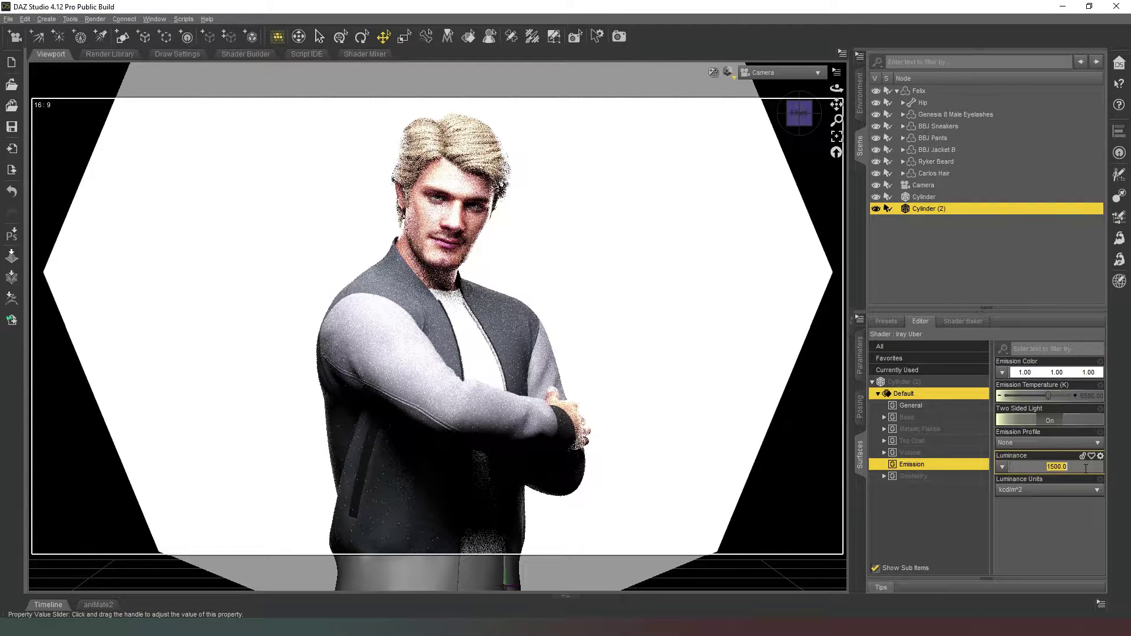
pyautogui.write('1200')
pyautogui.press('Return')
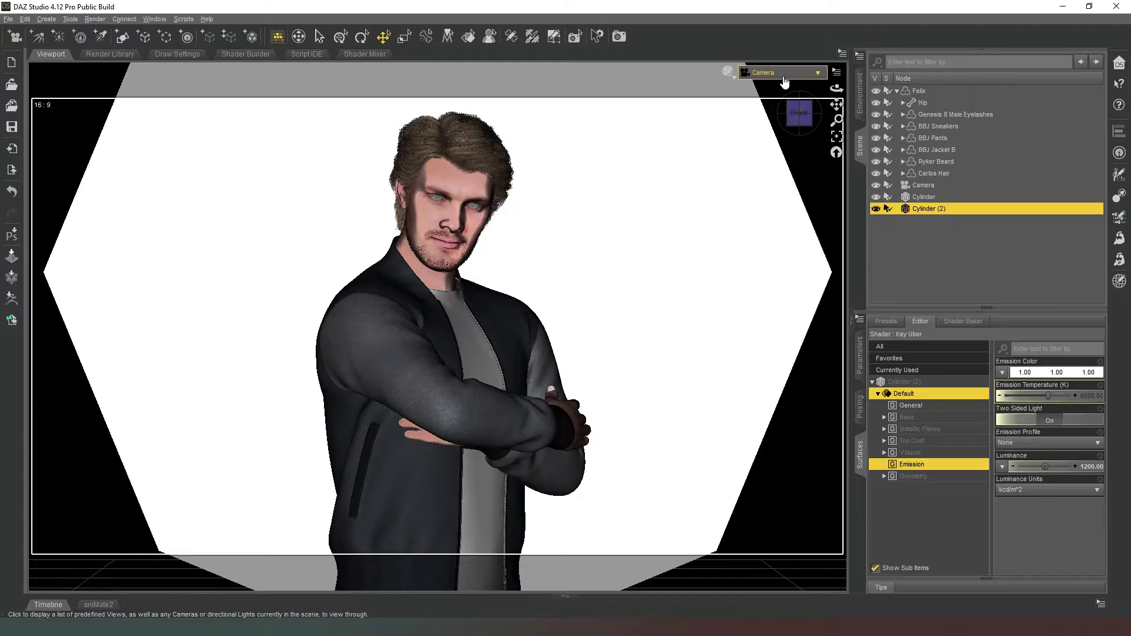
# - Return to the Perspective View and create a plane primitive at the world center, 1 m in size with 1 division
pyautogui.click(778, 72)
pyautogui.click(776, 80)
pyautogui.moveTo(788, 106); pyautogui.dragTo(801, 111)
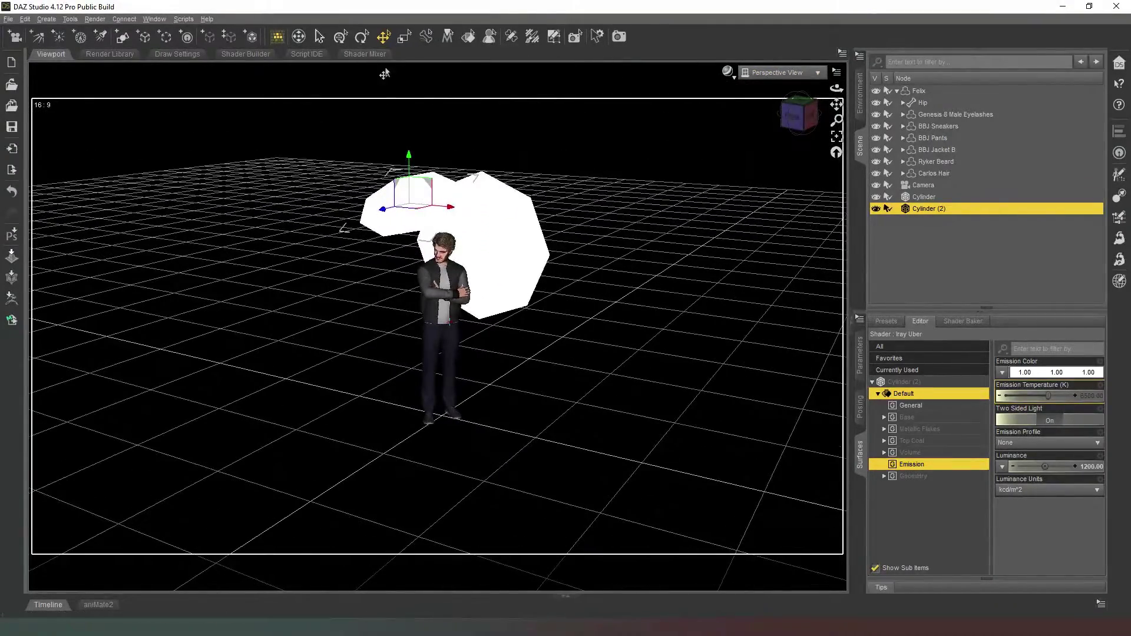
pyautogui.click(123, 37)
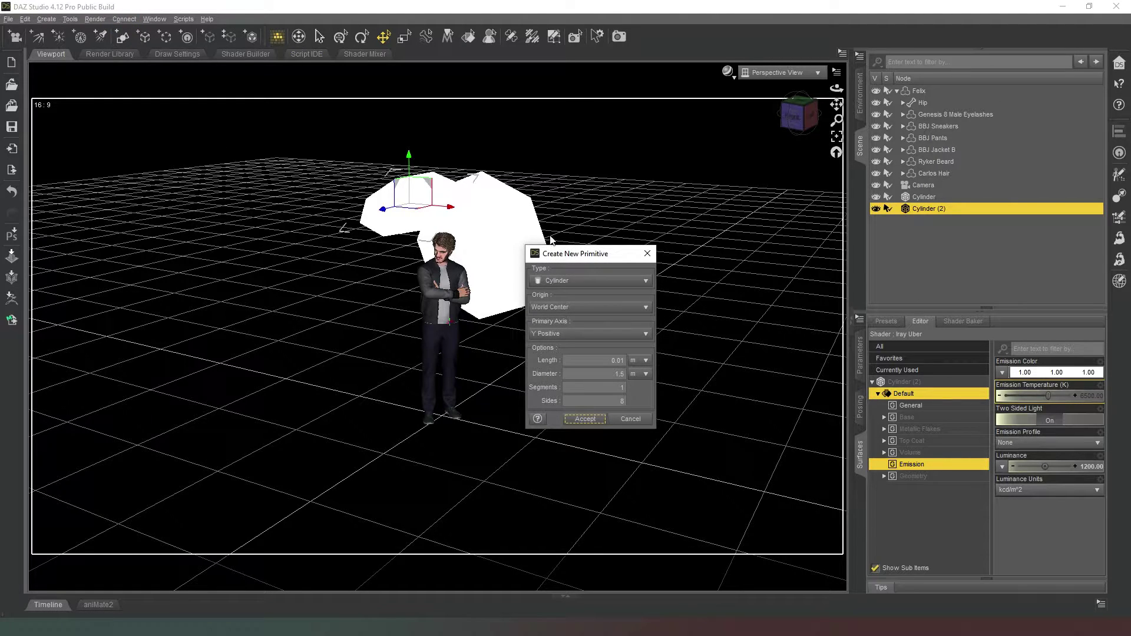
pyautogui.click(575, 281)
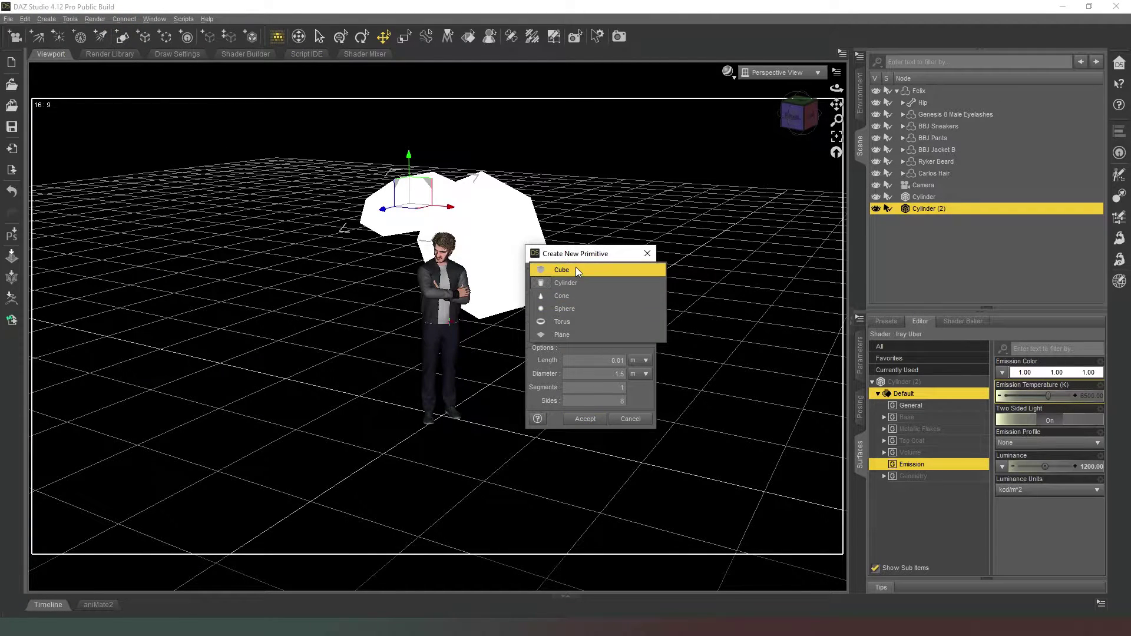
pyautogui.click(577, 331)
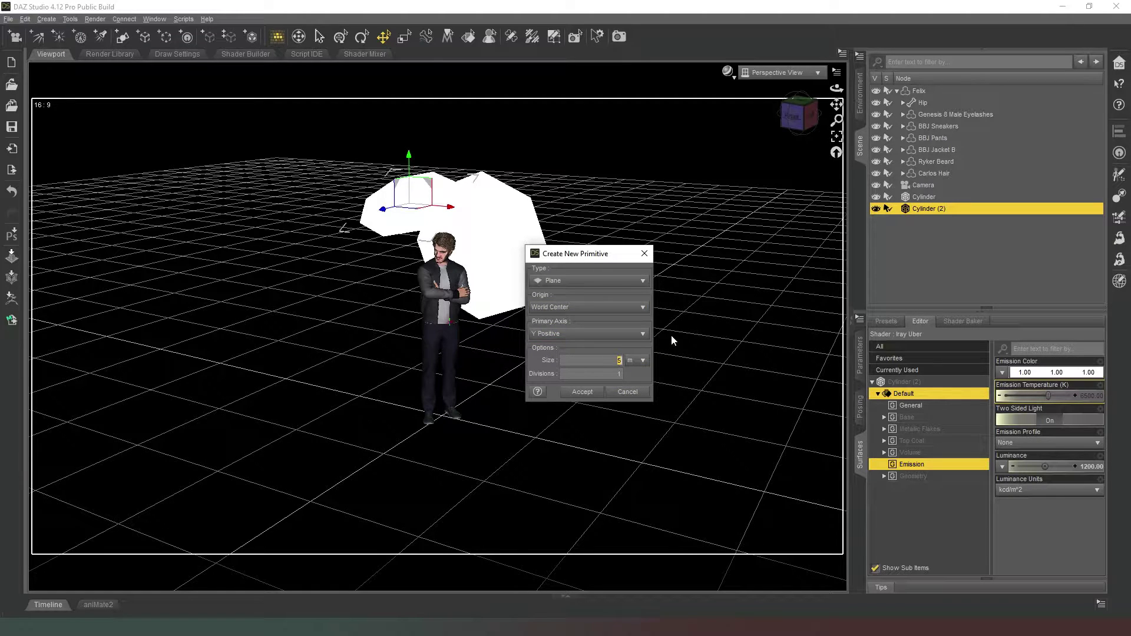
pyautogui.write('1')
pyautogui.click(592, 396)
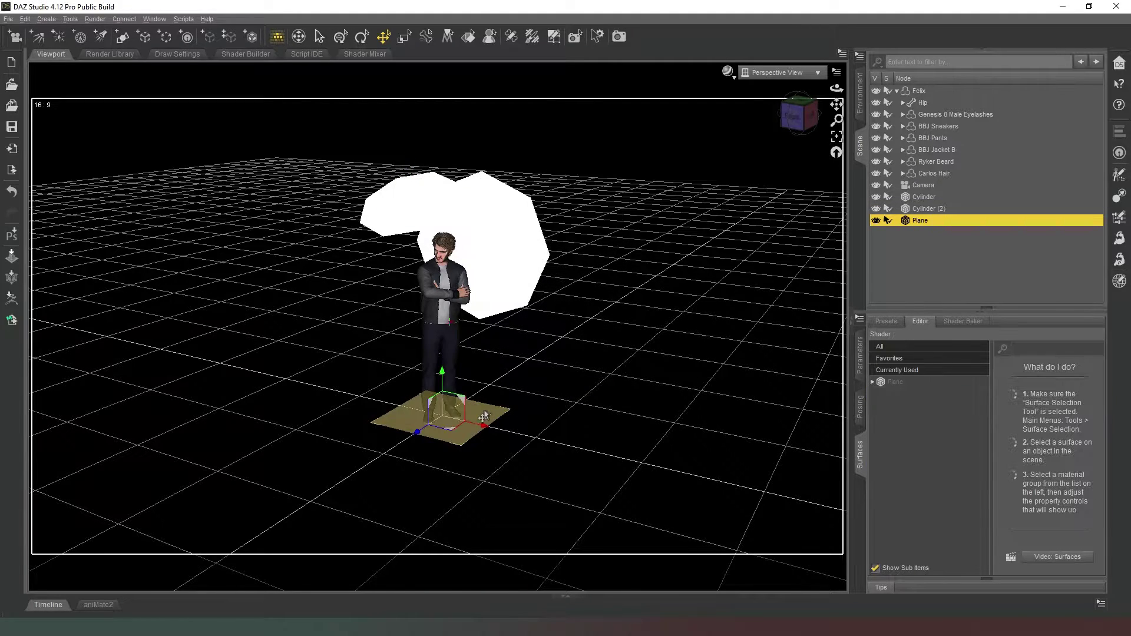
# - Place the plane in front of the figure, about 92 on Y and 69 on Z, and set X Rotate to about -18
pyautogui.moveTo(441, 379); pyautogui.dragTo(371, 369)
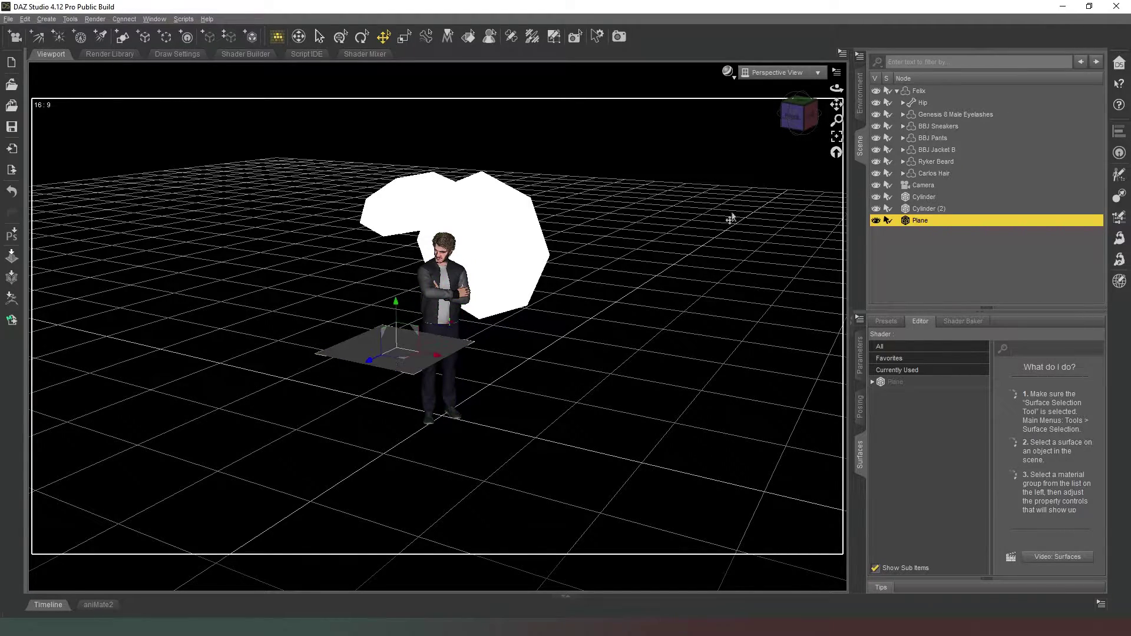
pyautogui.click(798, 115)
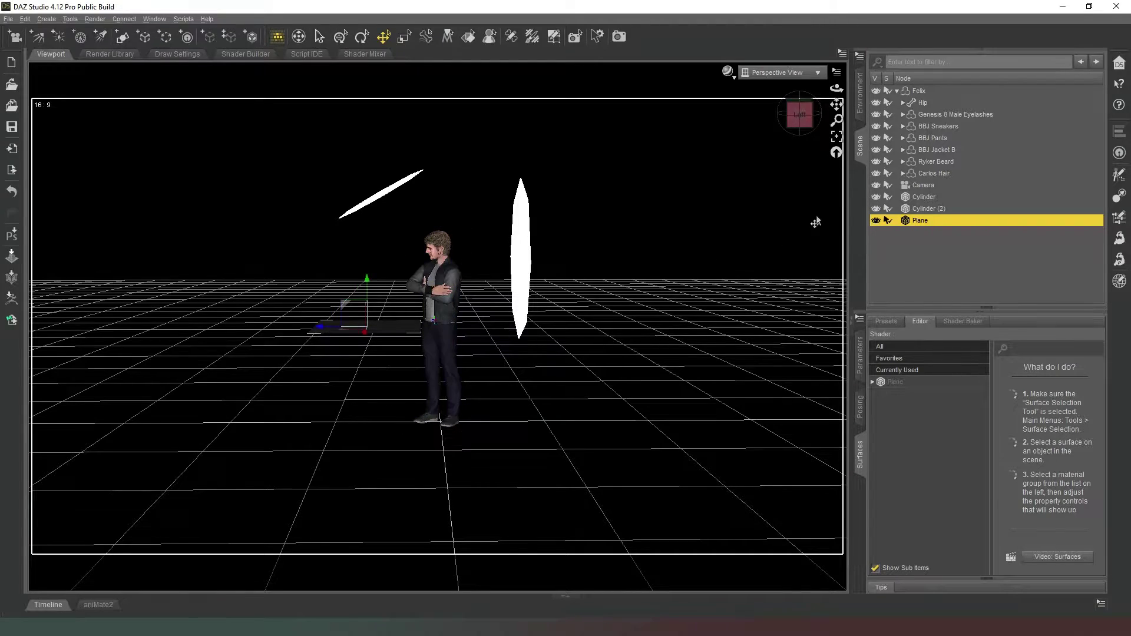
pyautogui.click(800, 101)
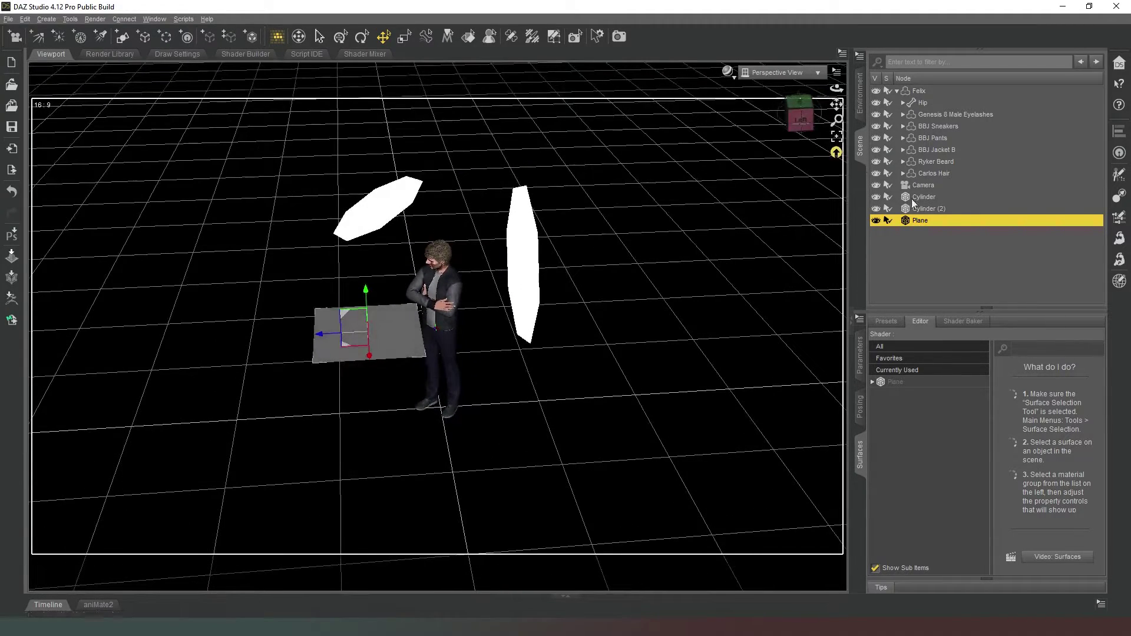
pyautogui.click(860, 355)
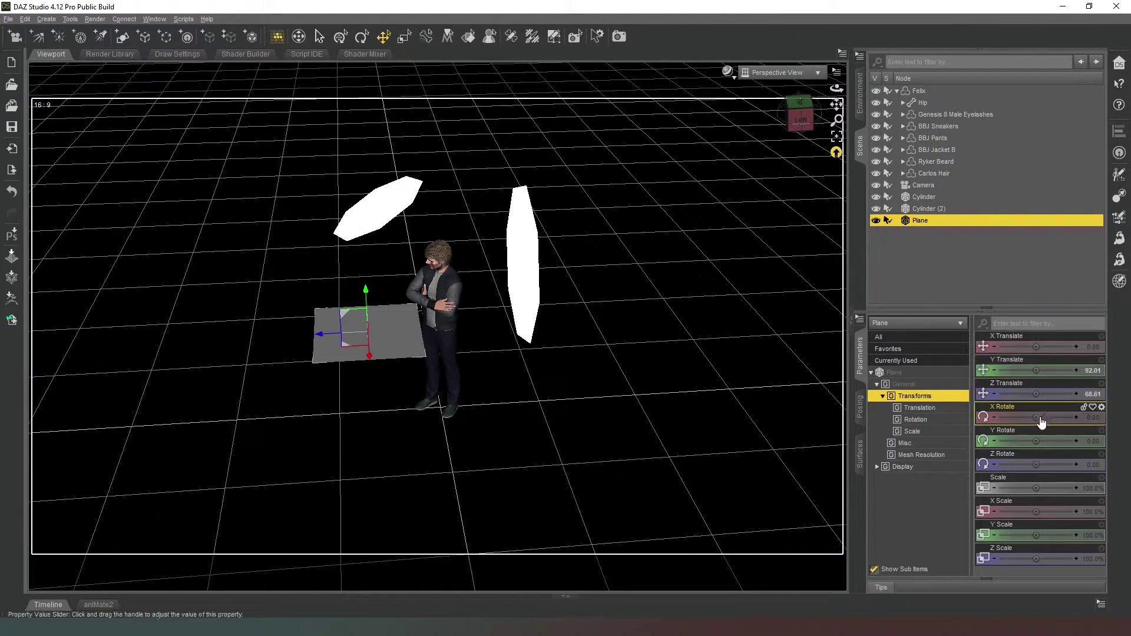
pyautogui.moveTo(1035, 417); pyautogui.dragTo(1021, 417)
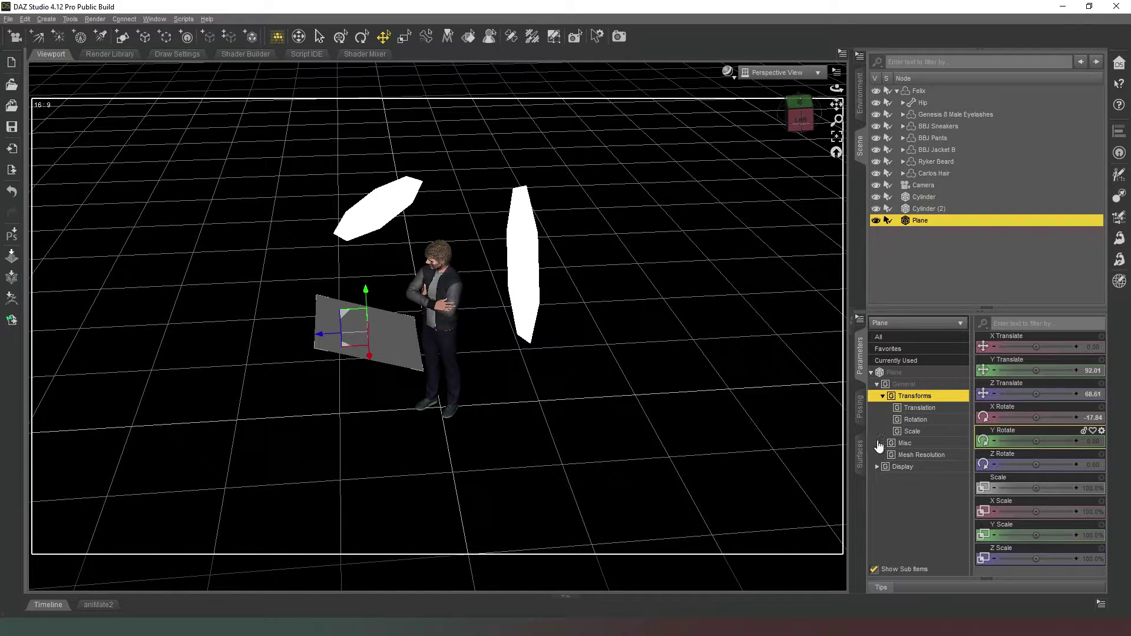
# - Give the plane's Default surface a white Emission Color
pyautogui.click(860, 454)
pyautogui.click(917, 382)
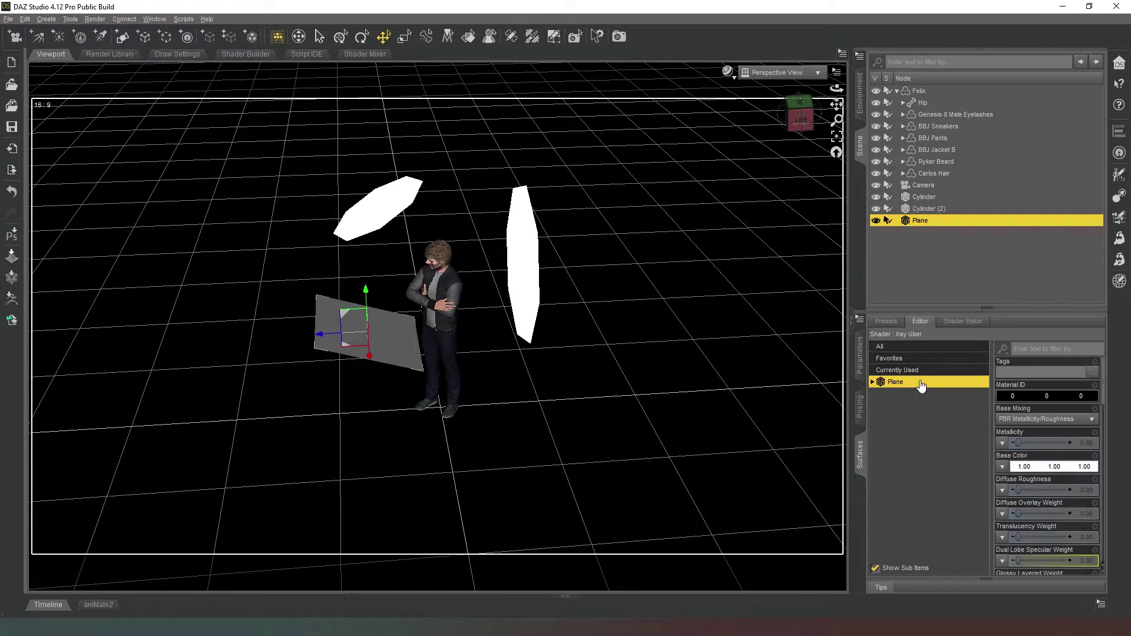
pyautogui.click(872, 382)
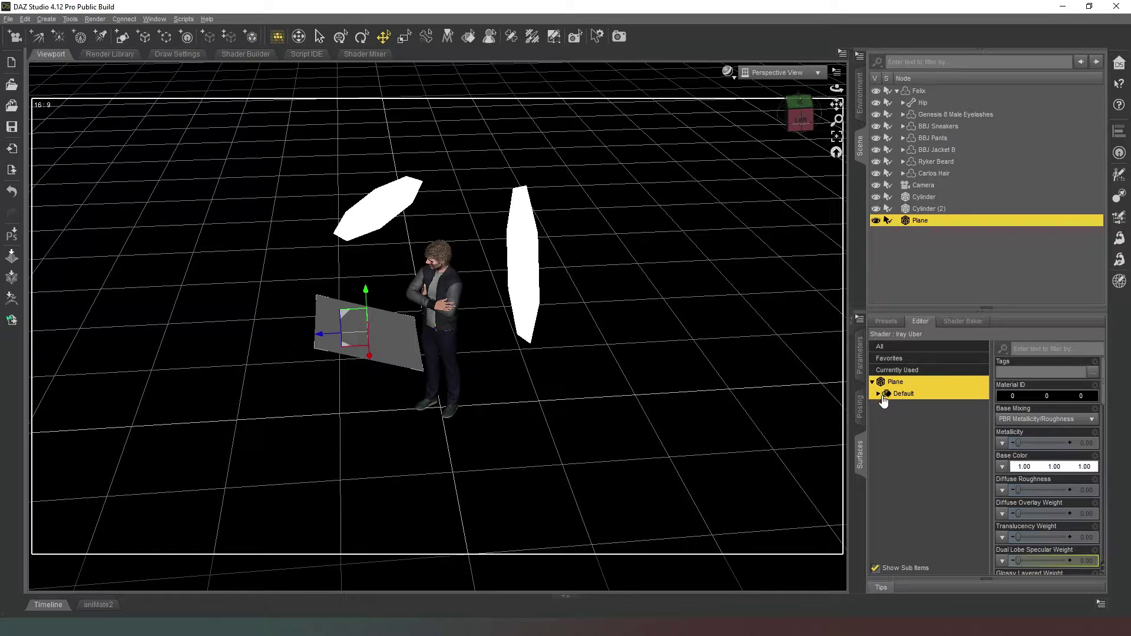
pyautogui.click(878, 394)
pyautogui.click(912, 466)
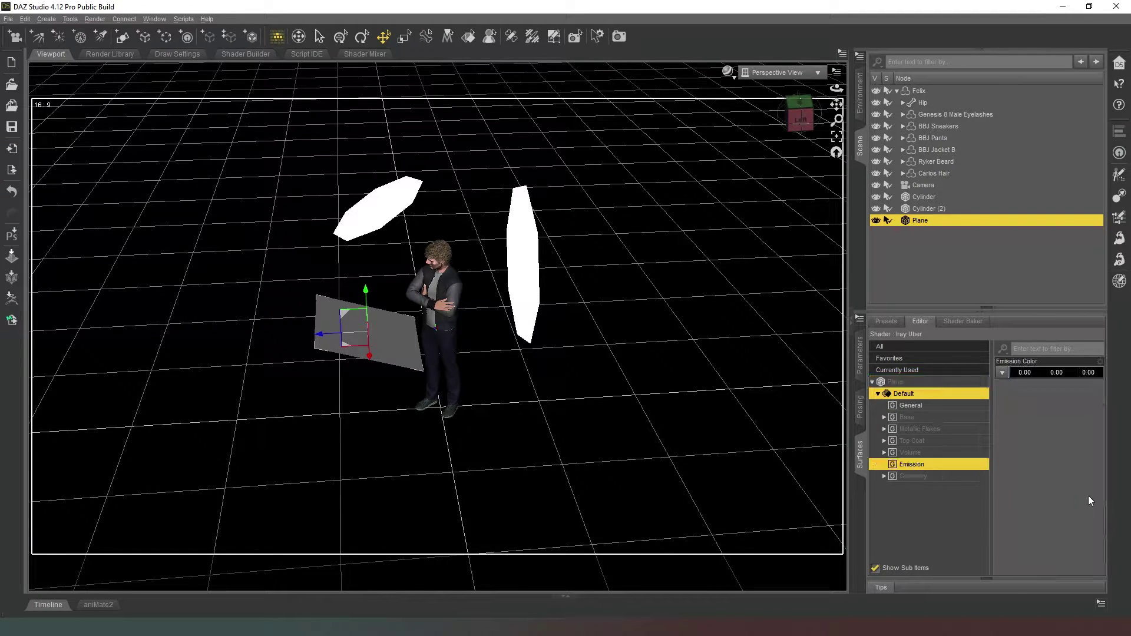
pyautogui.click(1043, 372)
pyautogui.moveTo(699, 248); pyautogui.dragTo(703, 159)
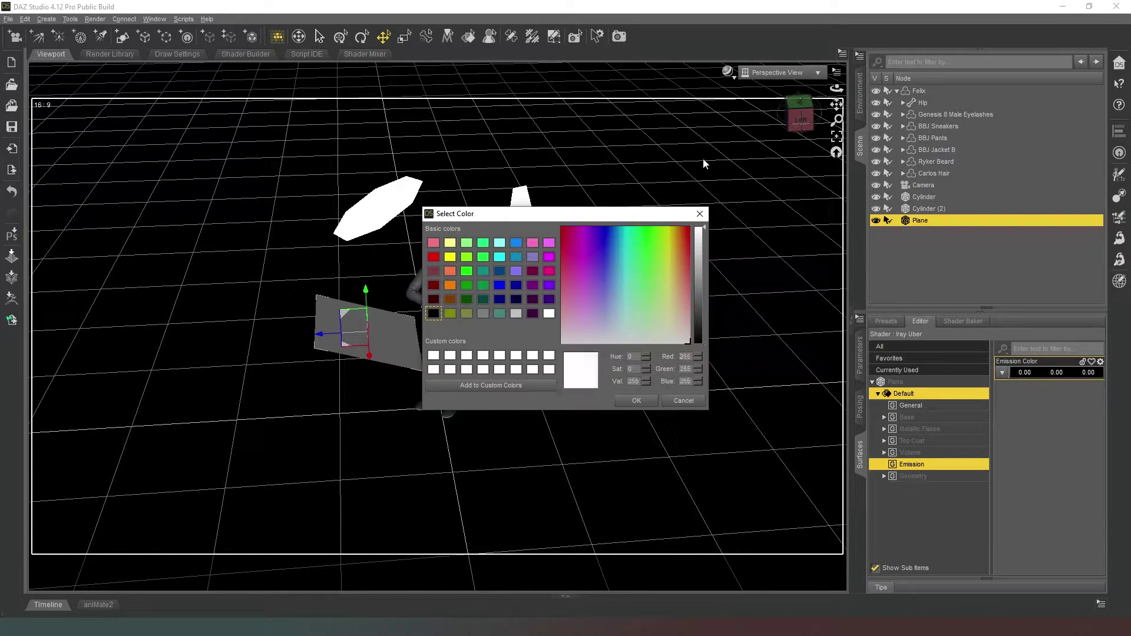
pyautogui.click(655, 396)
# - Set the plane's Luminance Units to kcd/m^2 and its Luminance to 50
pyautogui.click(1053, 490)
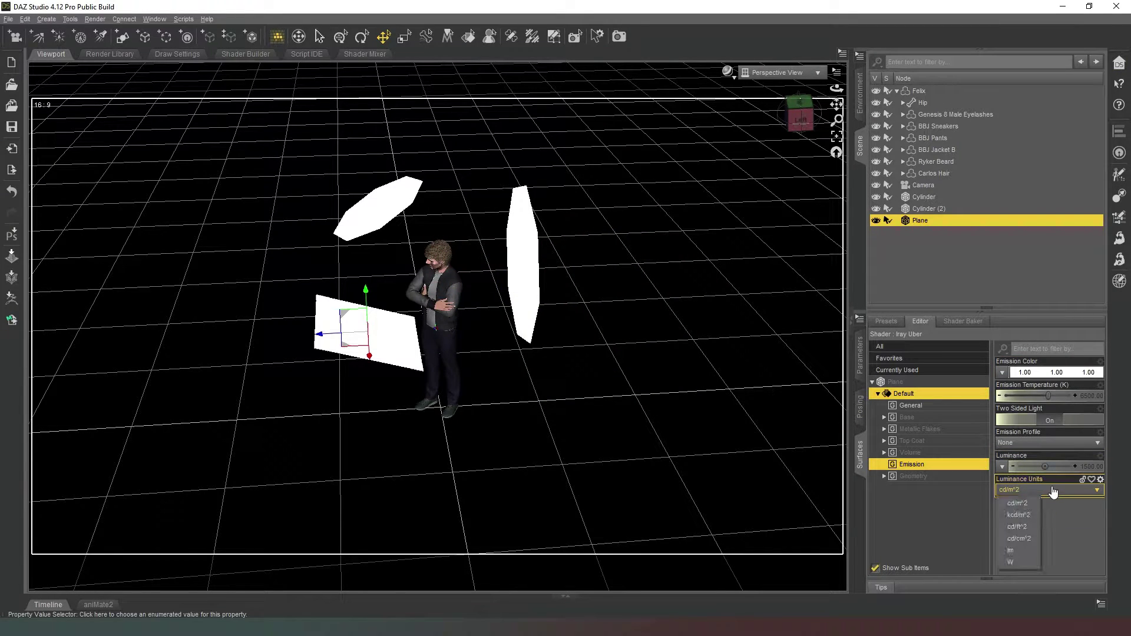
pyautogui.click(1024, 515)
pyautogui.click(1094, 467)
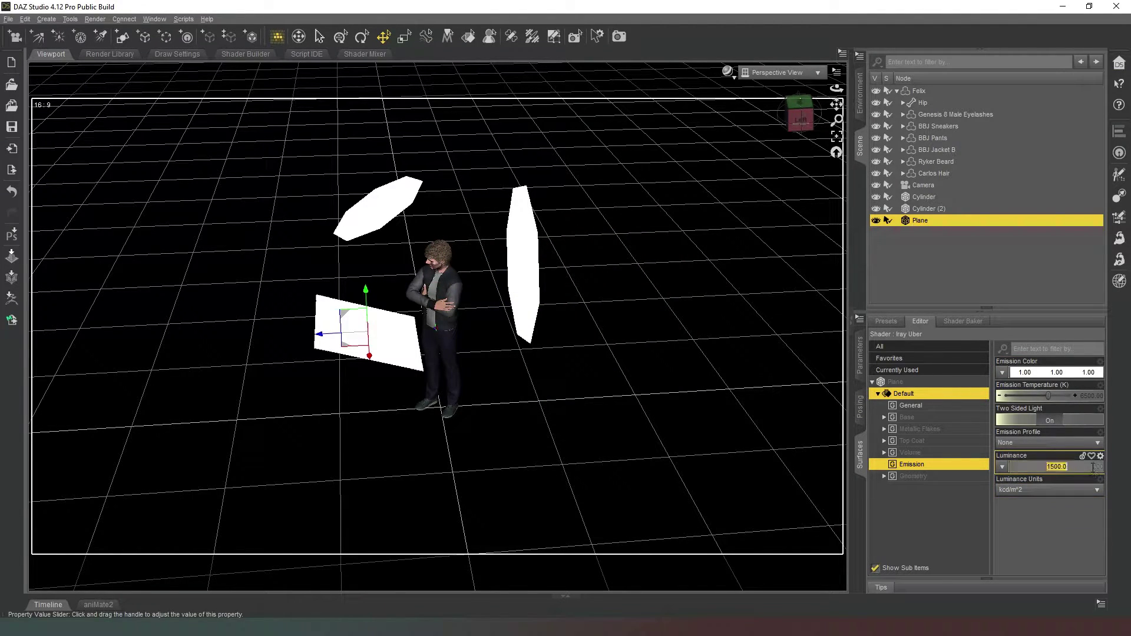
pyautogui.write('50')
pyautogui.press('Tab')
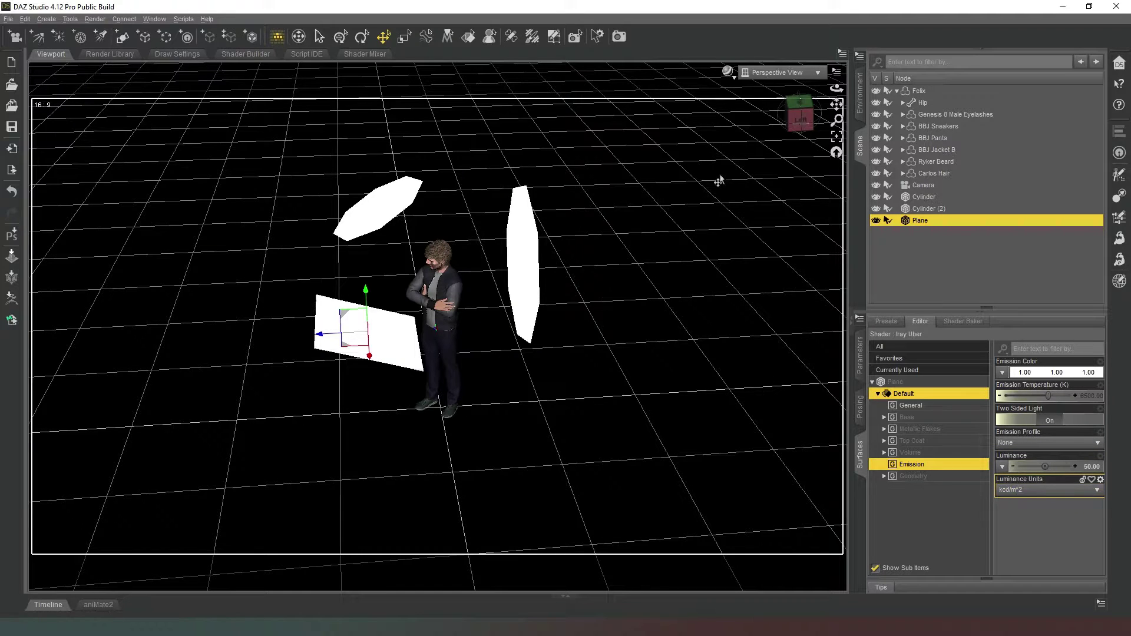
# - View the scene through the Camera in the rendered Iray preview to examine the plane's fill light
pyautogui.click(757, 78)
pyautogui.click(758, 165)
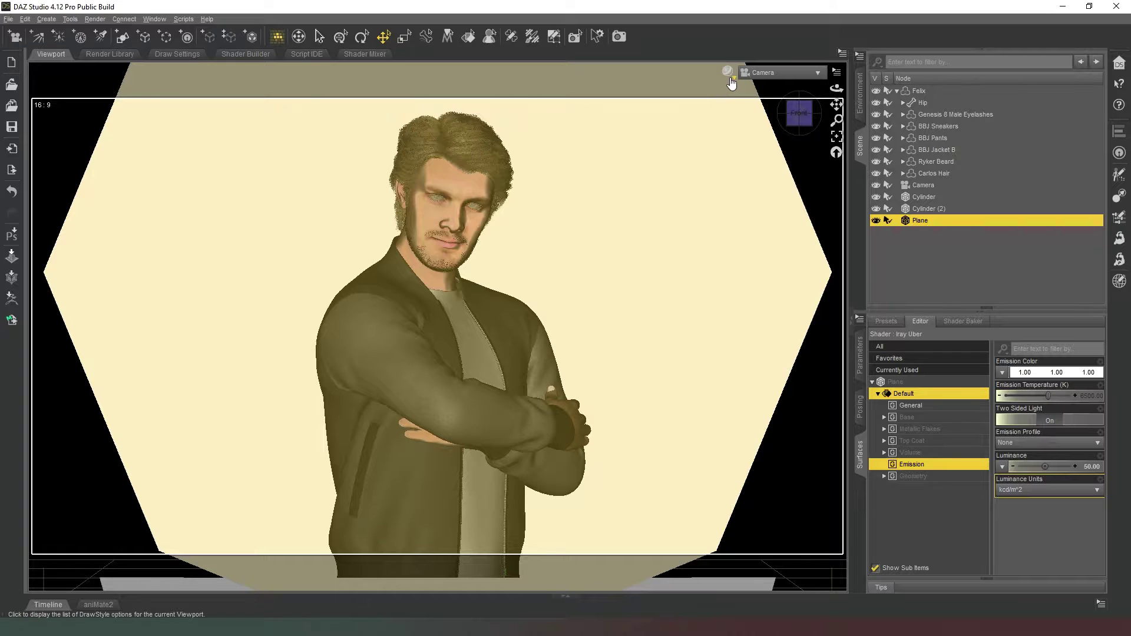
pyautogui.click(728, 71)
pyautogui.click(738, 212)
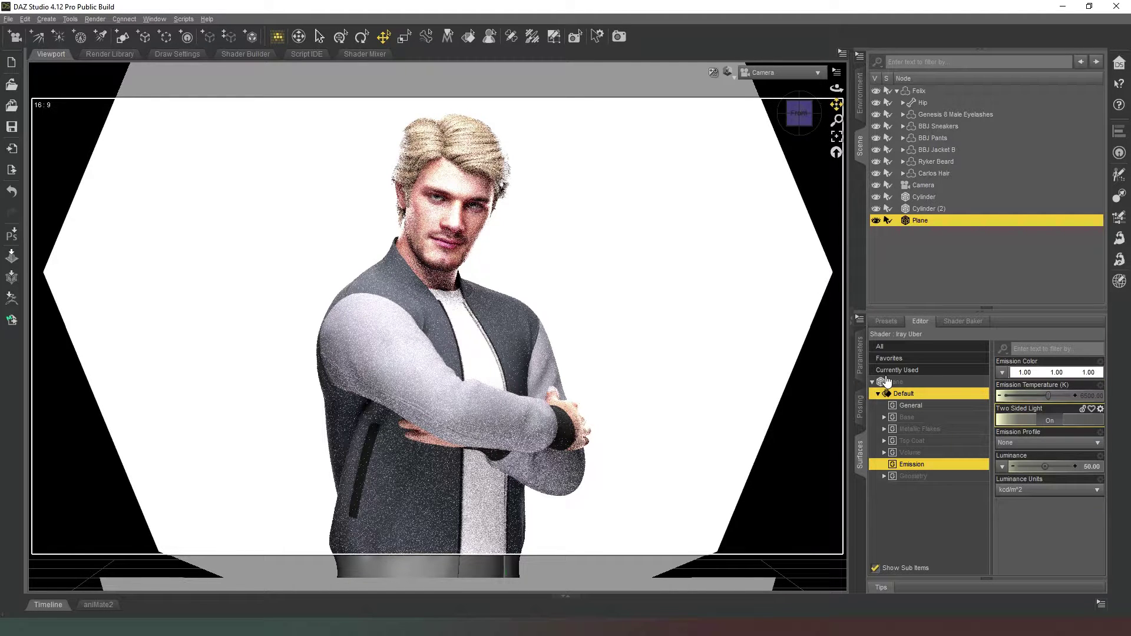
# - Raise the emissive plane to about 126 on Y Translate
pyautogui.press('F3')
pyautogui.moveTo(1034, 370); pyautogui.dragTo(1049, 370)
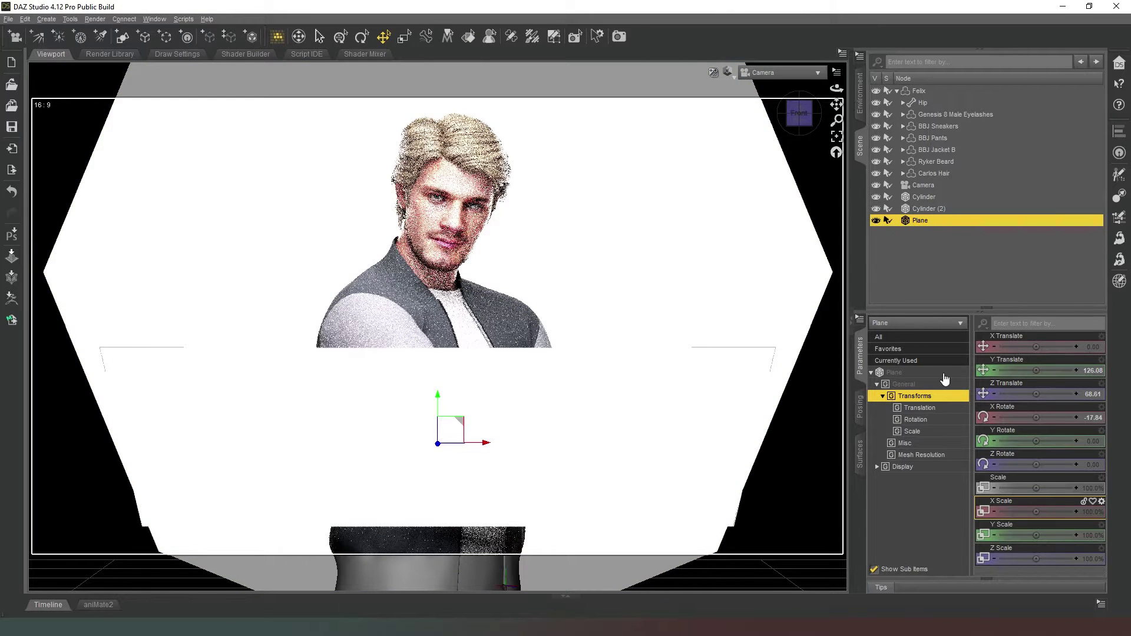
# - Set the emissive plane's Luminance to 120
pyautogui.click(860, 453)
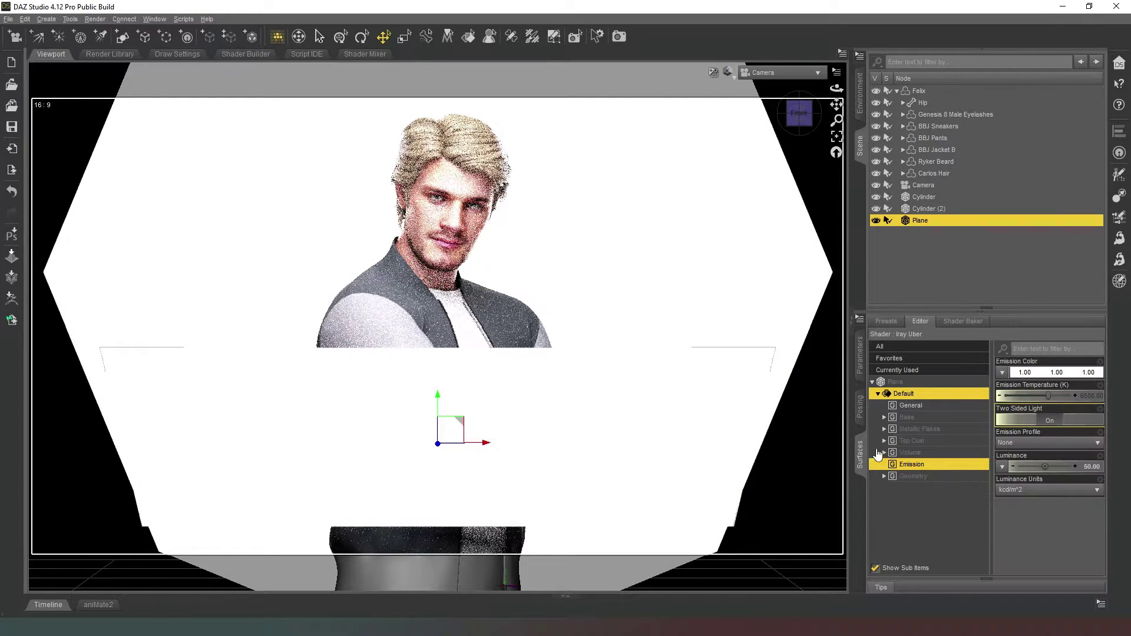
pyautogui.click(1094, 462)
pyautogui.write('120')
pyautogui.press('Return')
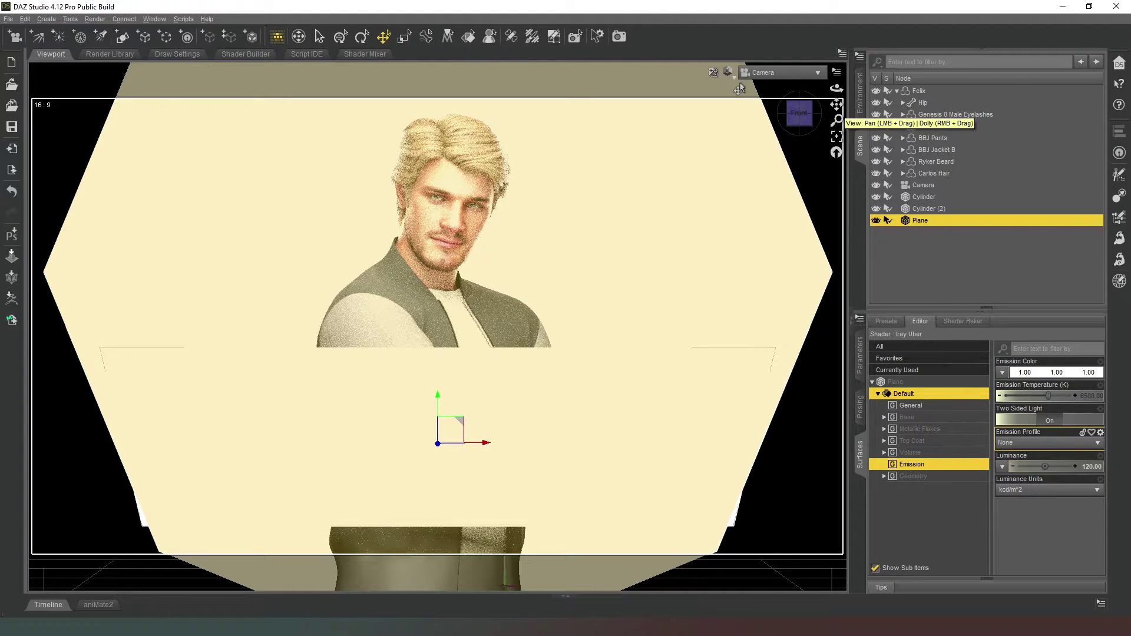
# - Leave the rendered preview and view the lights and figure from the side in the Perspective View
pyautogui.click(729, 72)
pyautogui.click(727, 185)
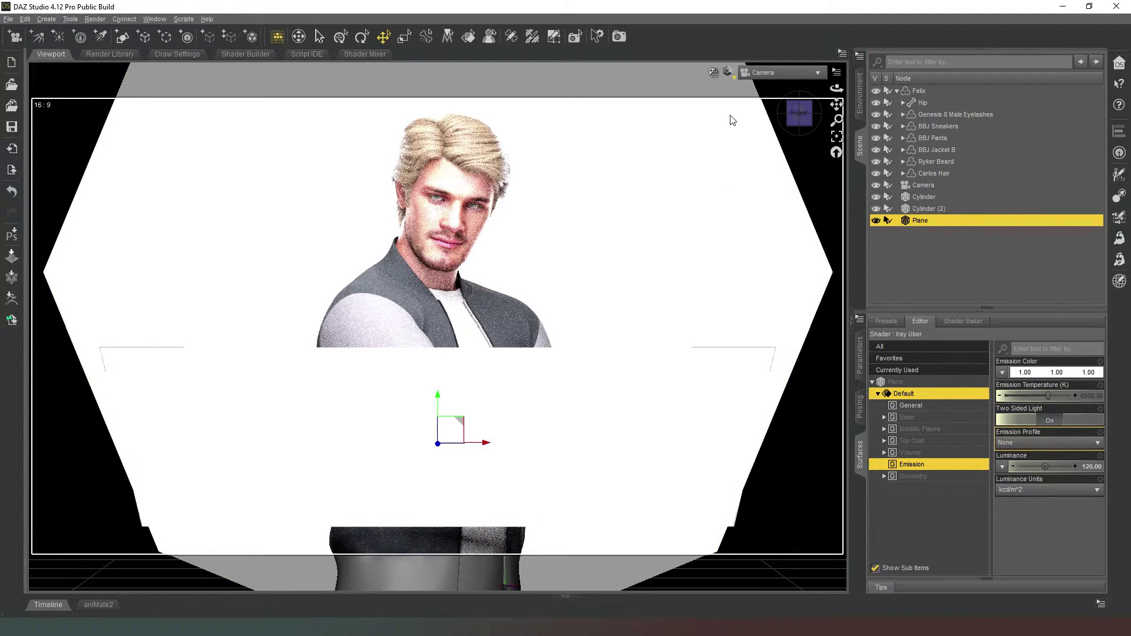
pyautogui.click(779, 72)
pyautogui.moveTo(799, 113); pyautogui.dragTo(802, 97)
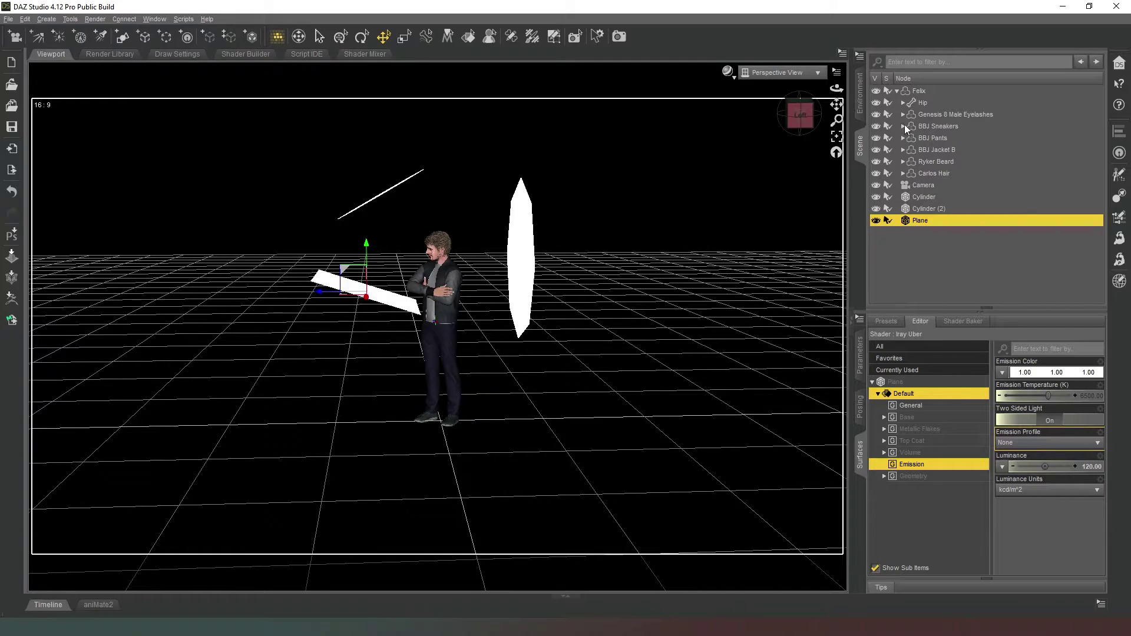
# - Parent both emissive cylinders and the emissive plane to the Camera, with the figure's and Camera's hierarchies collapsed
pyautogui.click(897, 92)
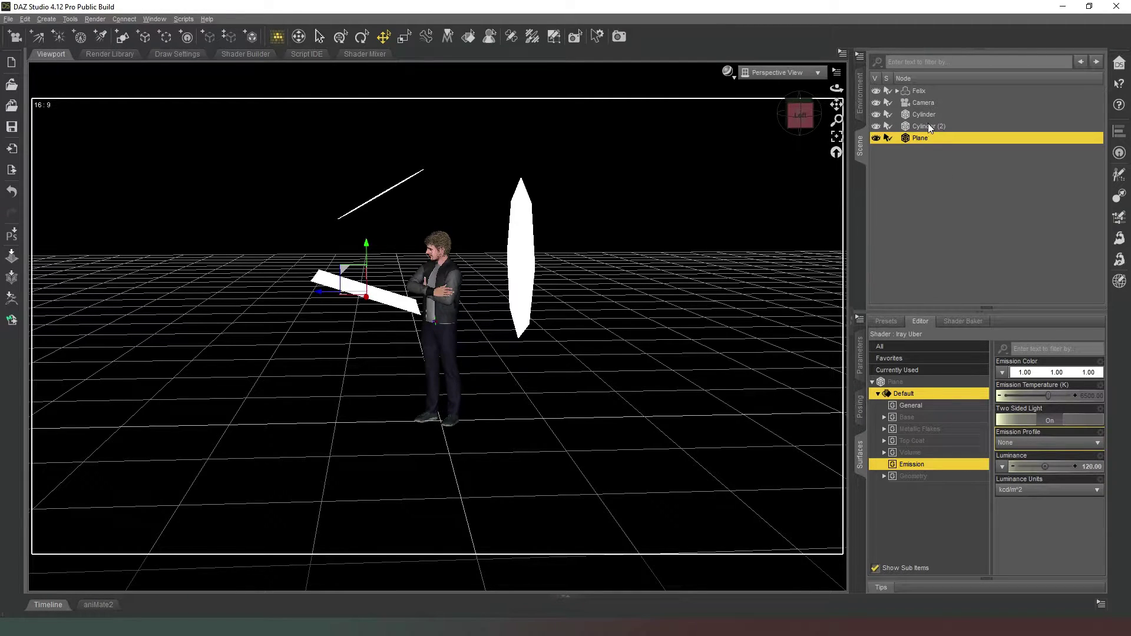
pyautogui.keyDown('shift'); pyautogui.click(931, 115); pyautogui.keyUp('shift')
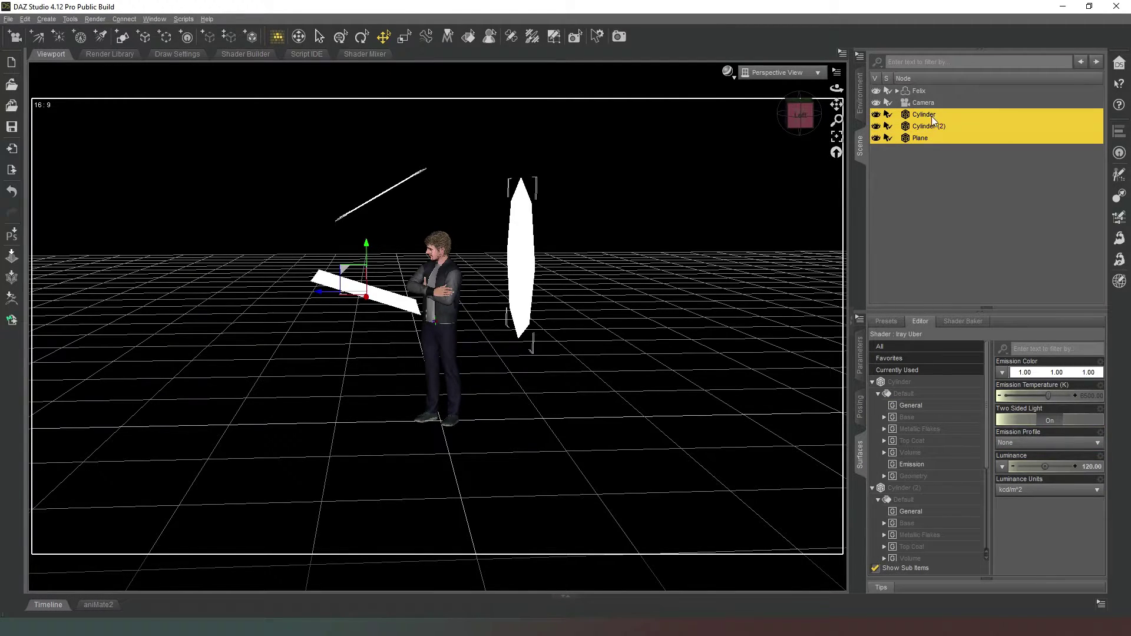
pyautogui.moveTo(928, 114); pyautogui.dragTo(936, 103)
pyautogui.click(898, 103)
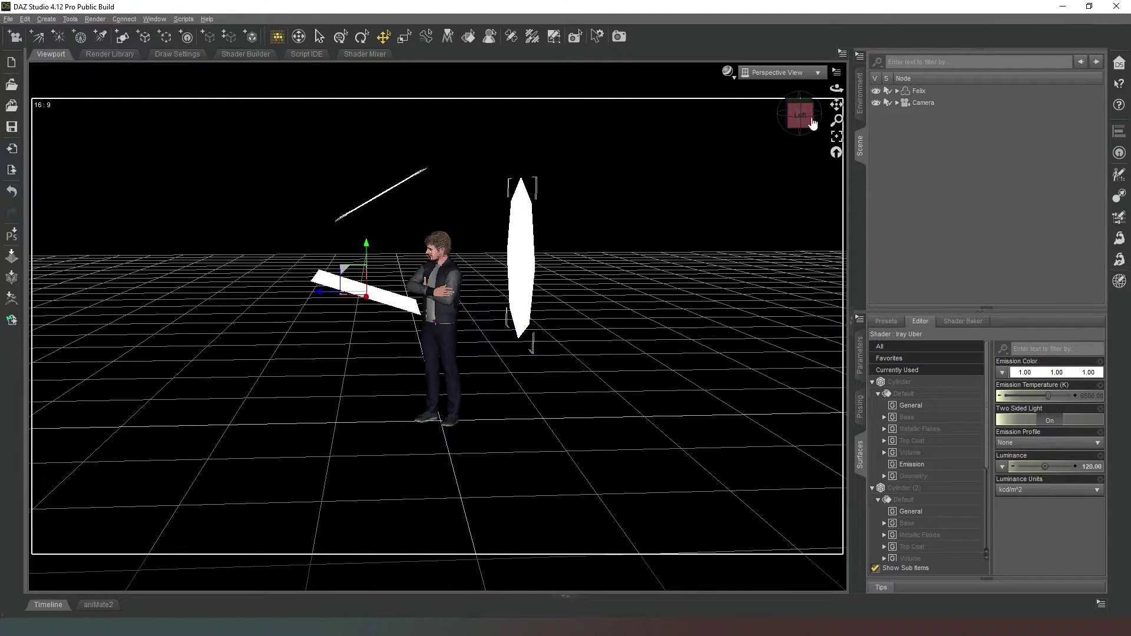
# - Create a second camera with the default settings
pyautogui.moveTo(796, 120); pyautogui.dragTo(794, 122)
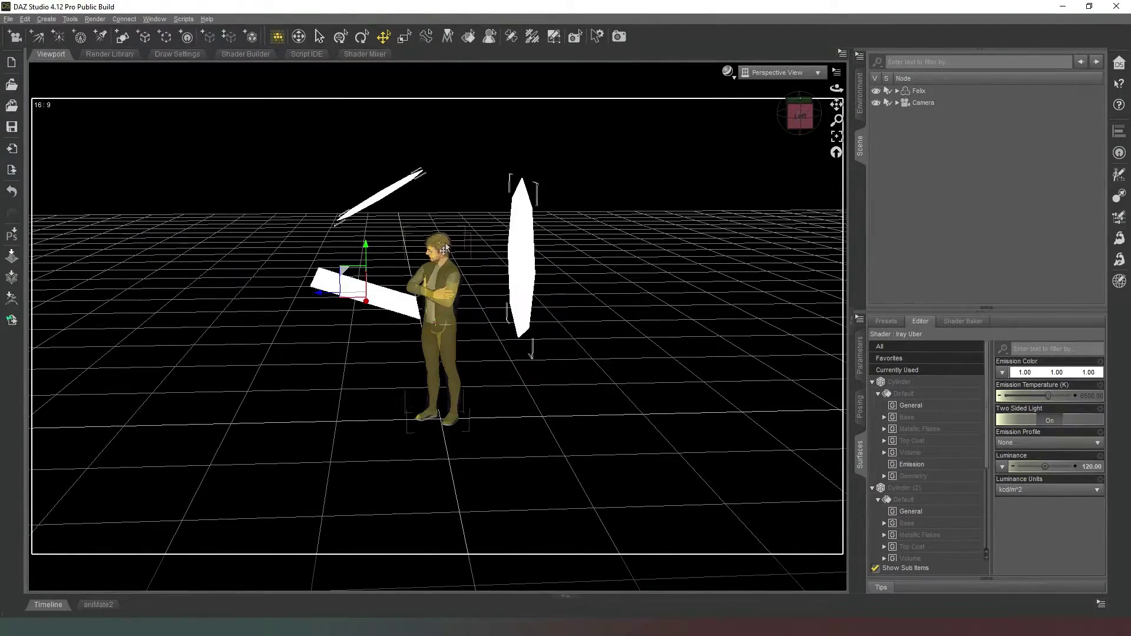
pyautogui.moveTo(803, 114); pyautogui.dragTo(797, 109)
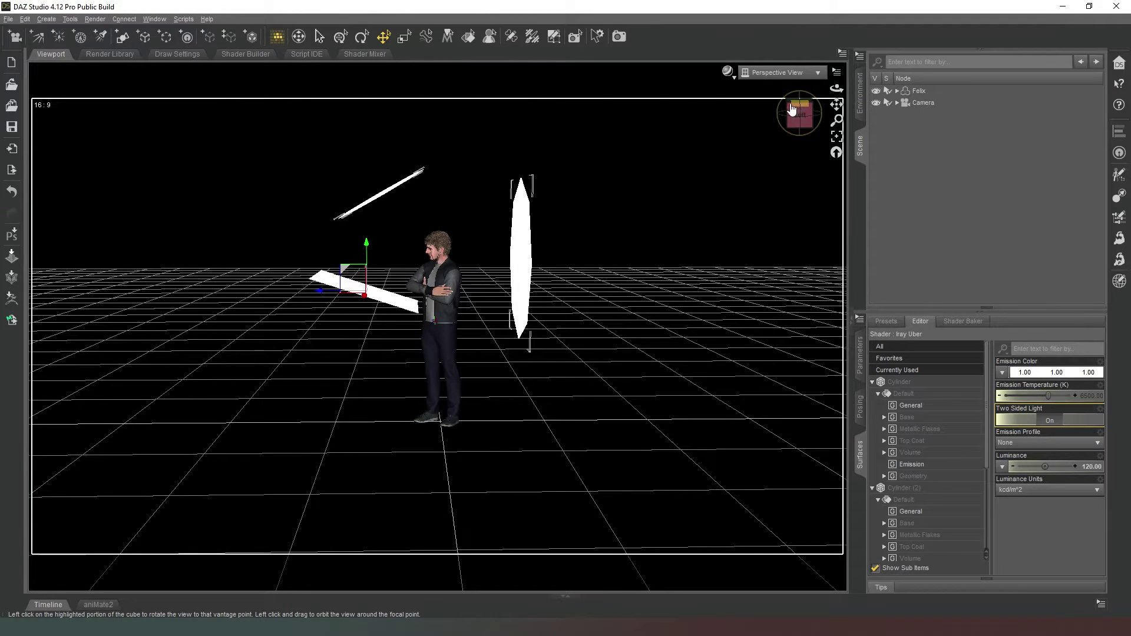
pyautogui.click(15, 37)
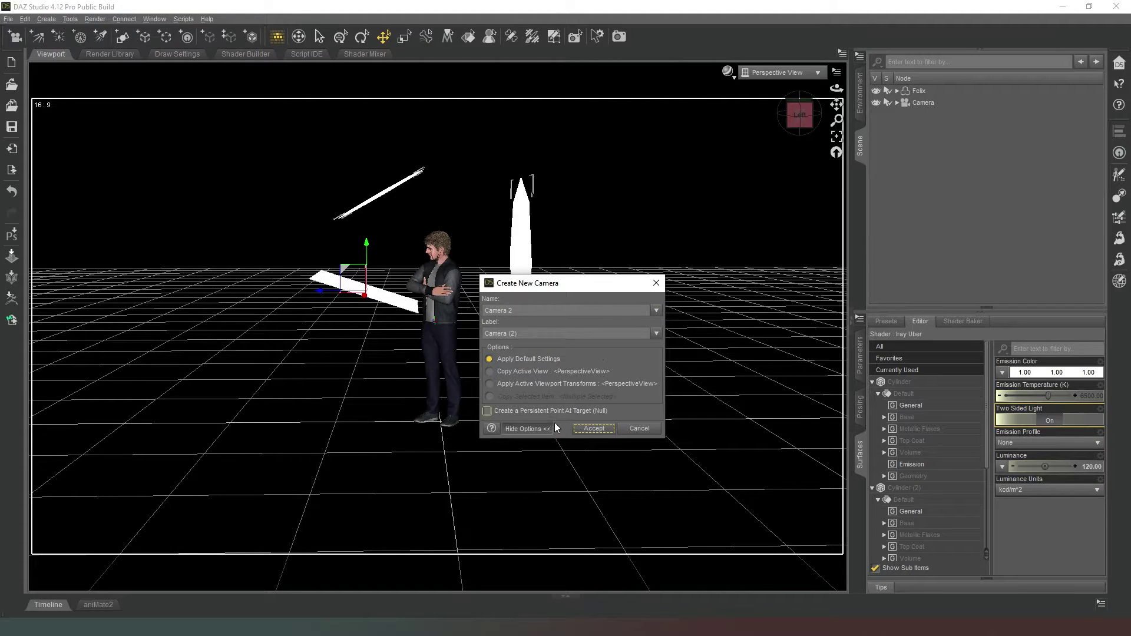
pyautogui.click(593, 429)
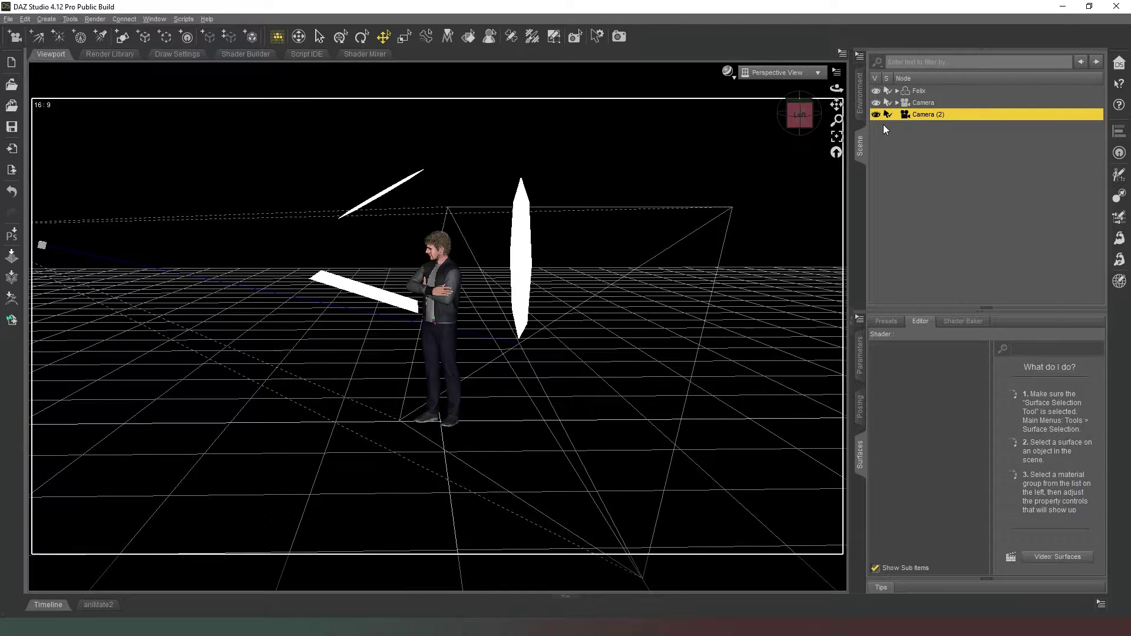
# - Set Camera (2)'s X Translate and Z Translate to 0
pyautogui.click(868, 360)
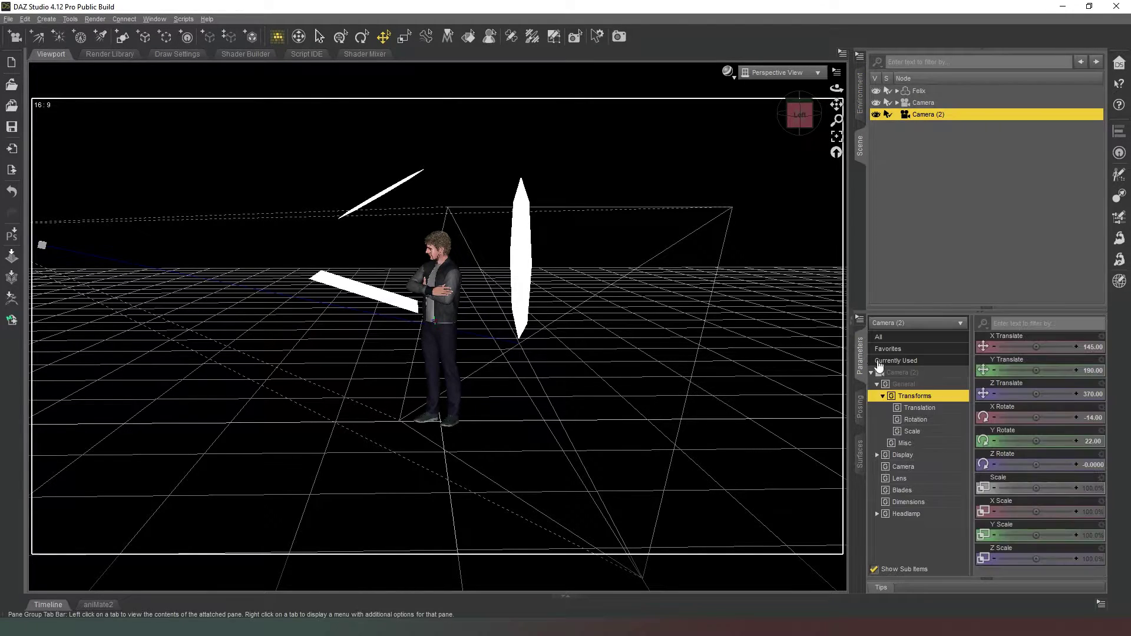
pyautogui.click(1092, 348)
pyautogui.write('0')
pyautogui.press('Return')
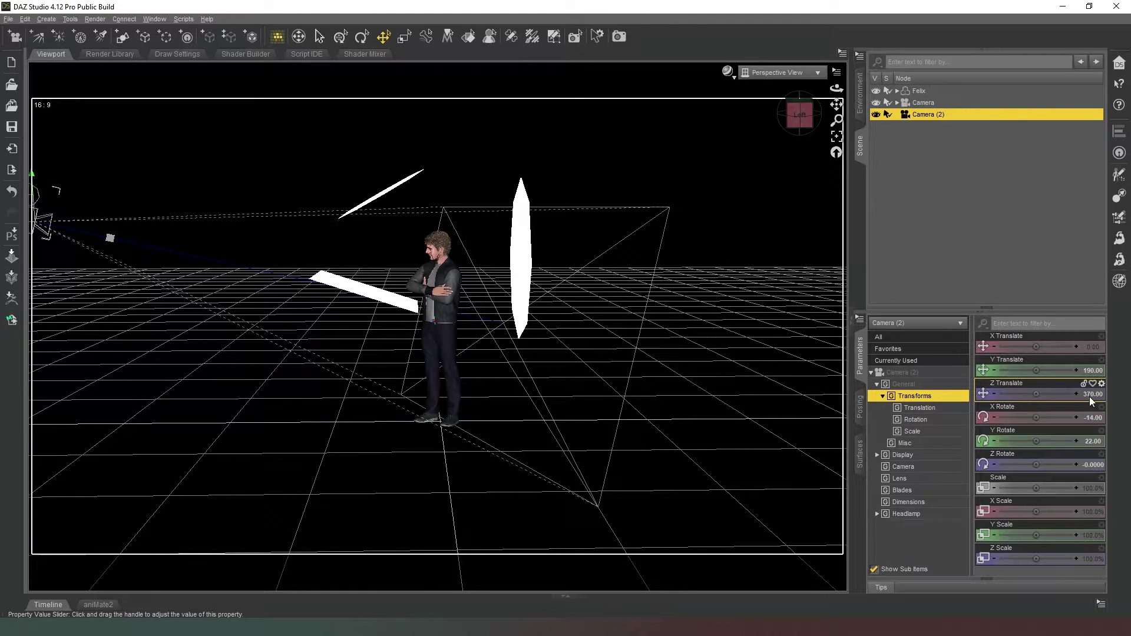
pyautogui.click(1094, 394)
pyautogui.write('0')
pyautogui.press('Return')
# - Set Camera (2)'s X, Y and Z Rotate to 0
pyautogui.click(1093, 418)
pyautogui.write('0')
pyautogui.press('Return')
pyautogui.click(1093, 441)
pyautogui.write('0')
pyautogui.press('Return')
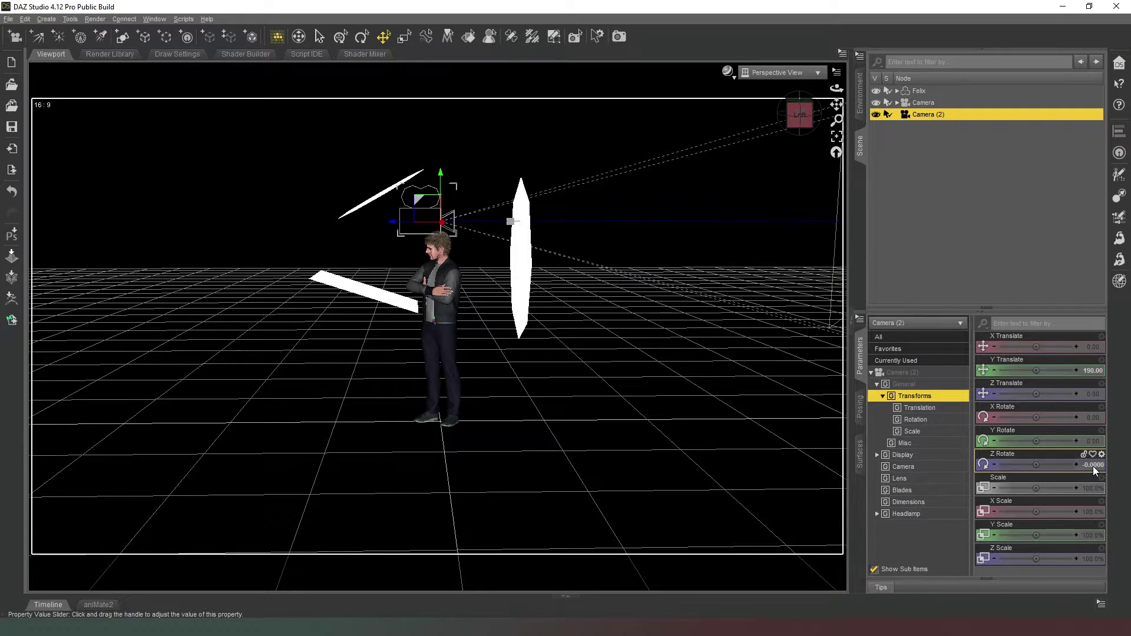
pyautogui.click(1093, 465)
pyautogui.write('0')
pyautogui.press('Return')
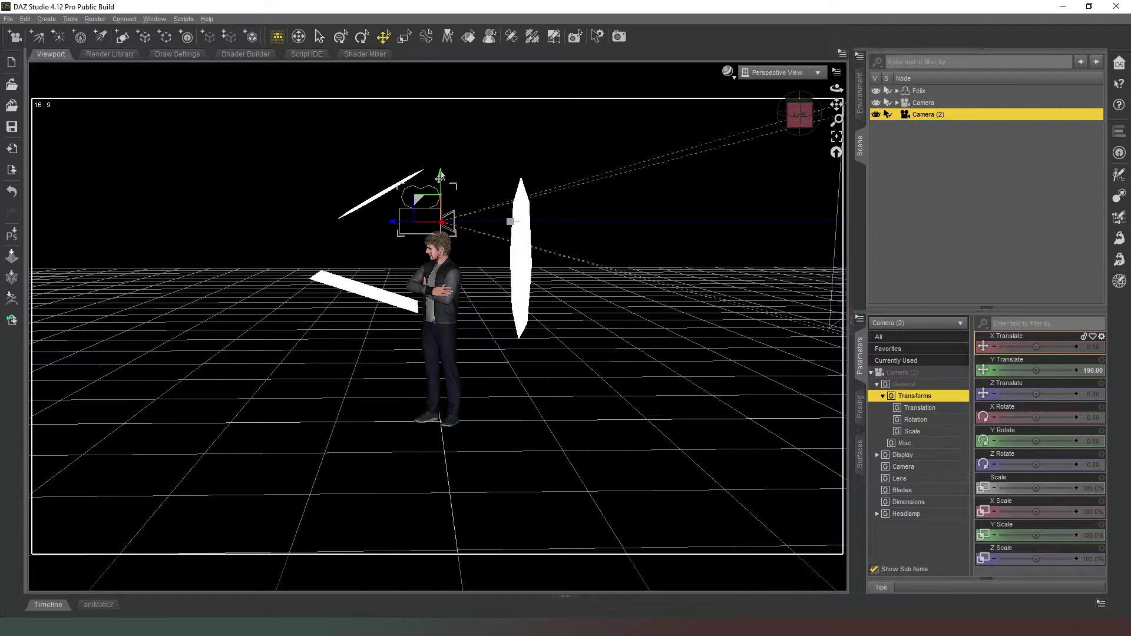
# - Position Camera (2) at the figure's head, with Y Translate about 165, X Translate 0 and Z Translate about 6.55
pyautogui.moveTo(440, 177); pyautogui.dragTo(439, 207)
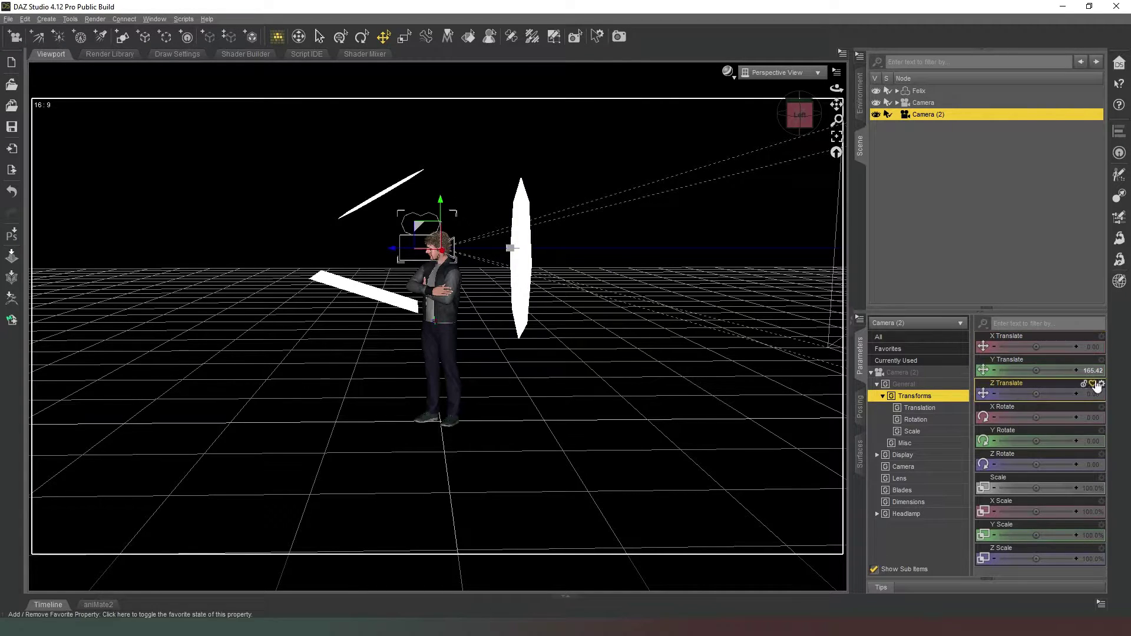
pyautogui.moveTo(1035, 347); pyautogui.dragTo(1025, 347)
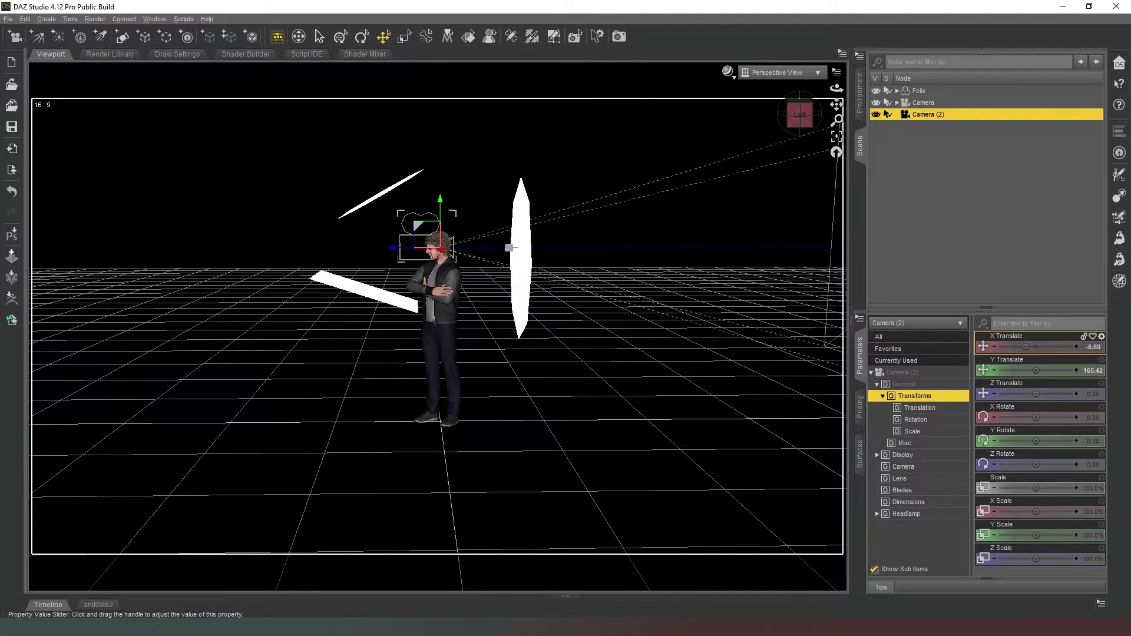
pyautogui.click(1095, 348)
pyautogui.write('0')
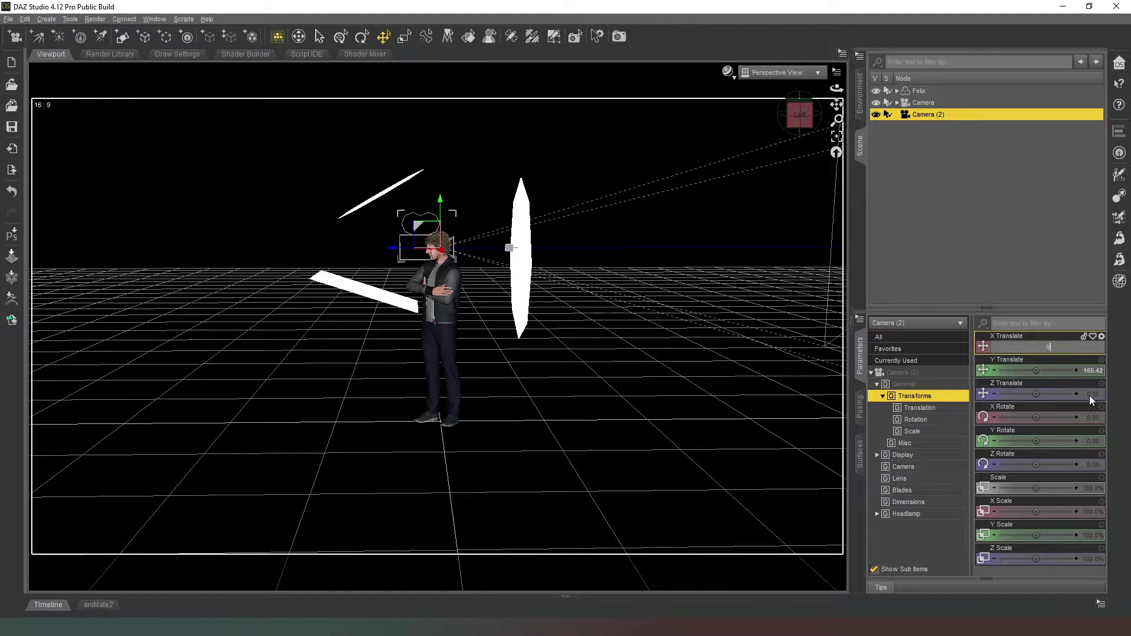
pyautogui.press('Return')
pyautogui.moveTo(1044, 395)
pyautogui.mouseDown()
pyautogui.moveTo(1034, 395)
pyautogui.moveTo(1046, 394)
pyautogui.mouseUp()
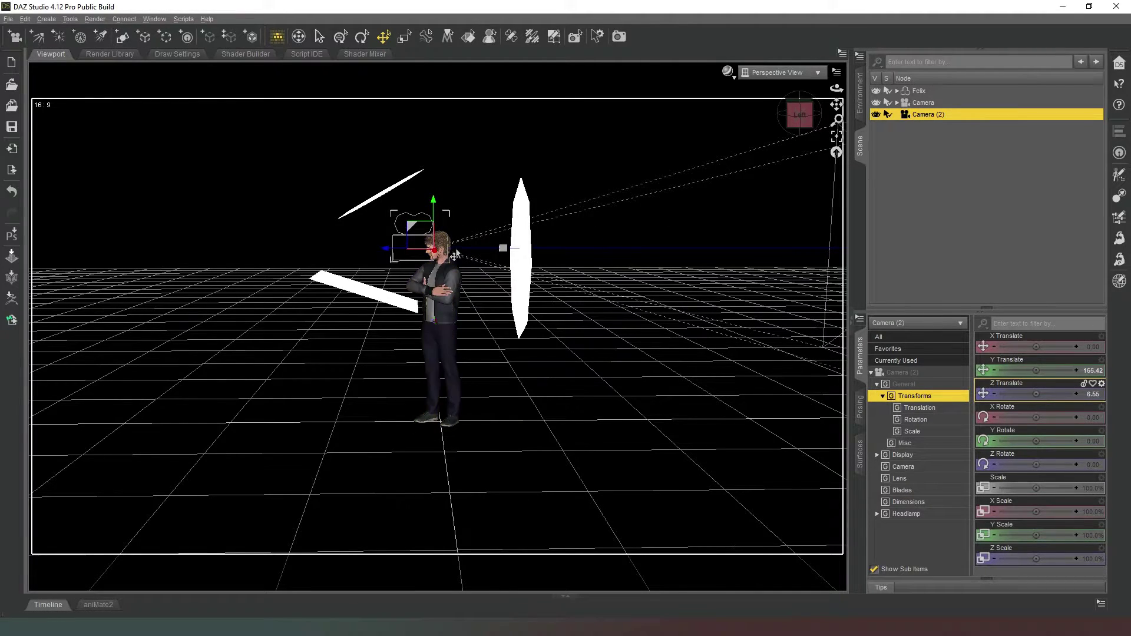
# - Hide the figure and view the scene through Camera (2)
pyautogui.click(877, 91)
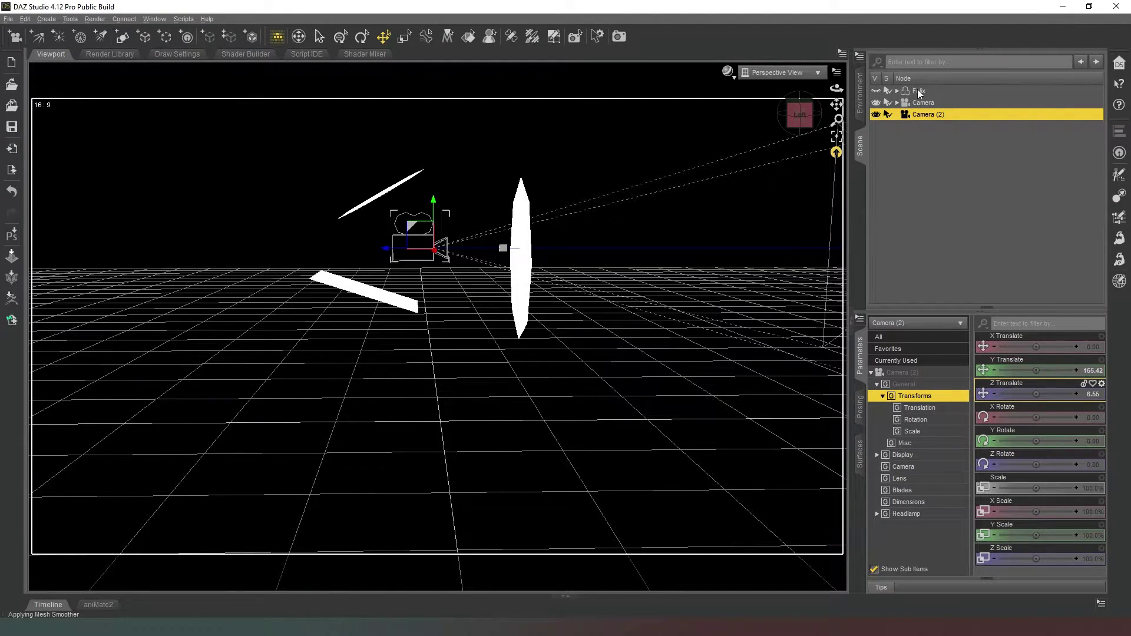
pyautogui.click(765, 76)
pyautogui.click(763, 187)
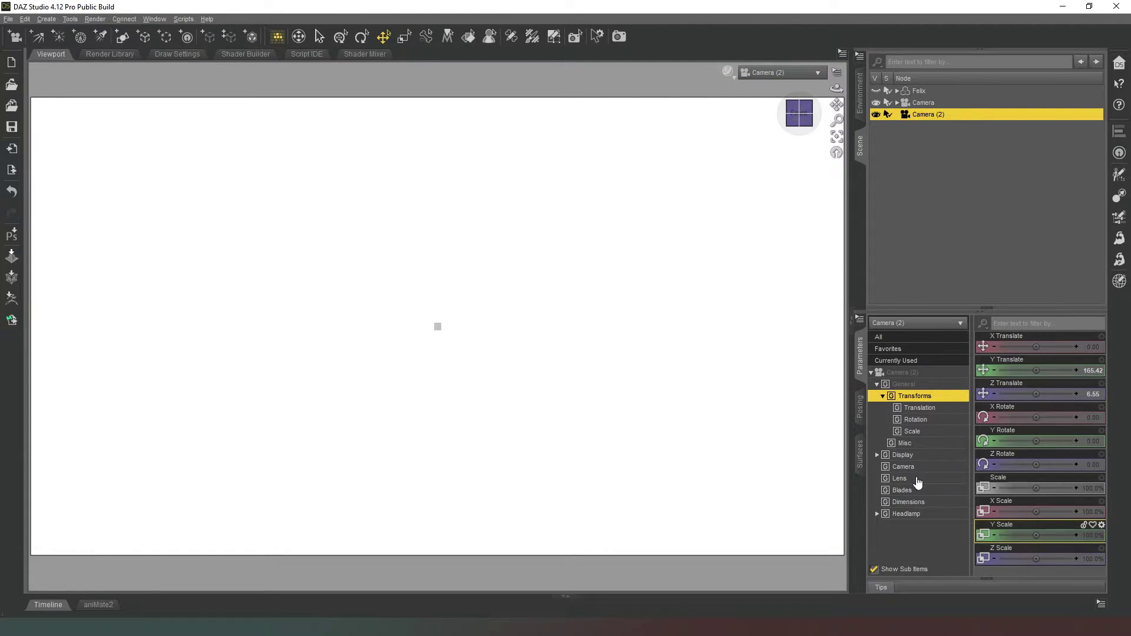
# - Set Camera (2)'s Lens Distortion Type to spherical
pyautogui.click(916, 480)
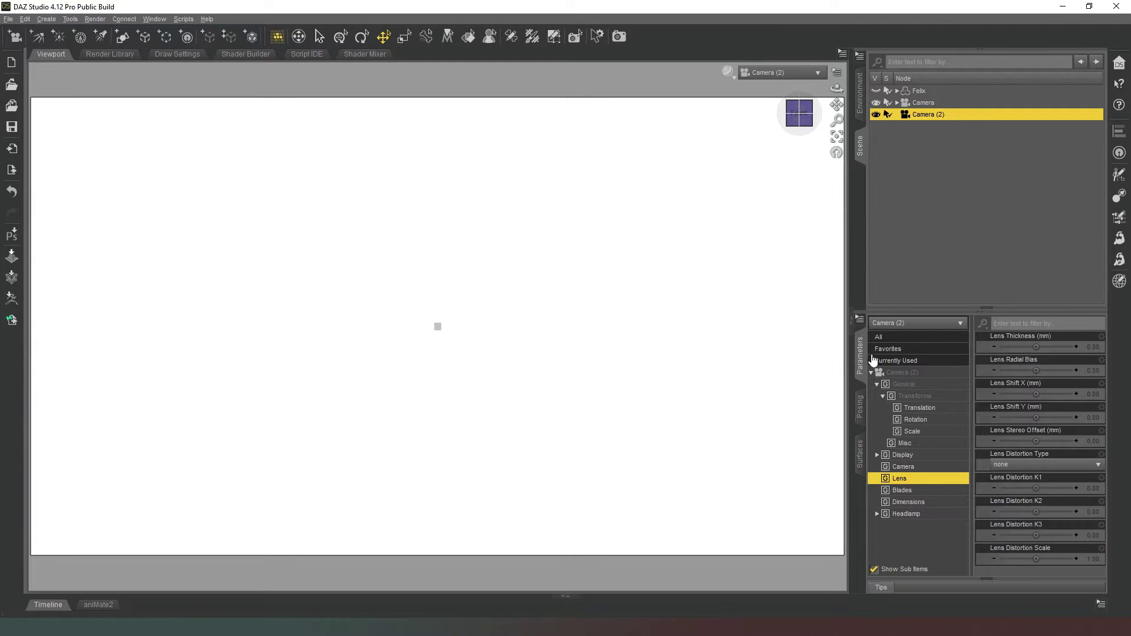
pyautogui.click(1037, 466)
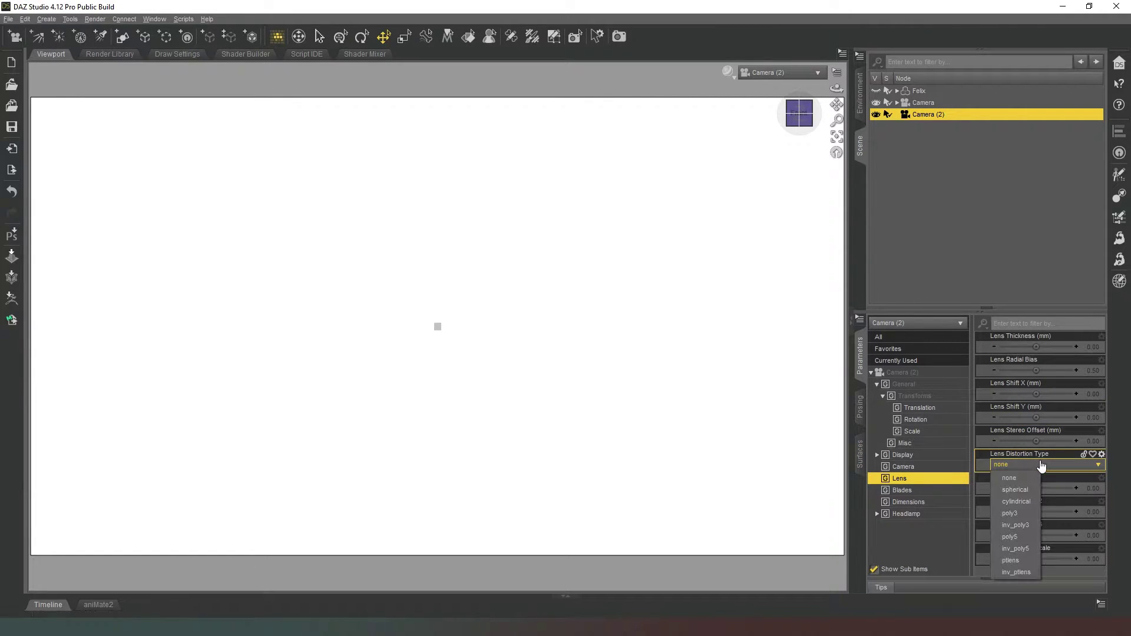
pyautogui.click(1027, 492)
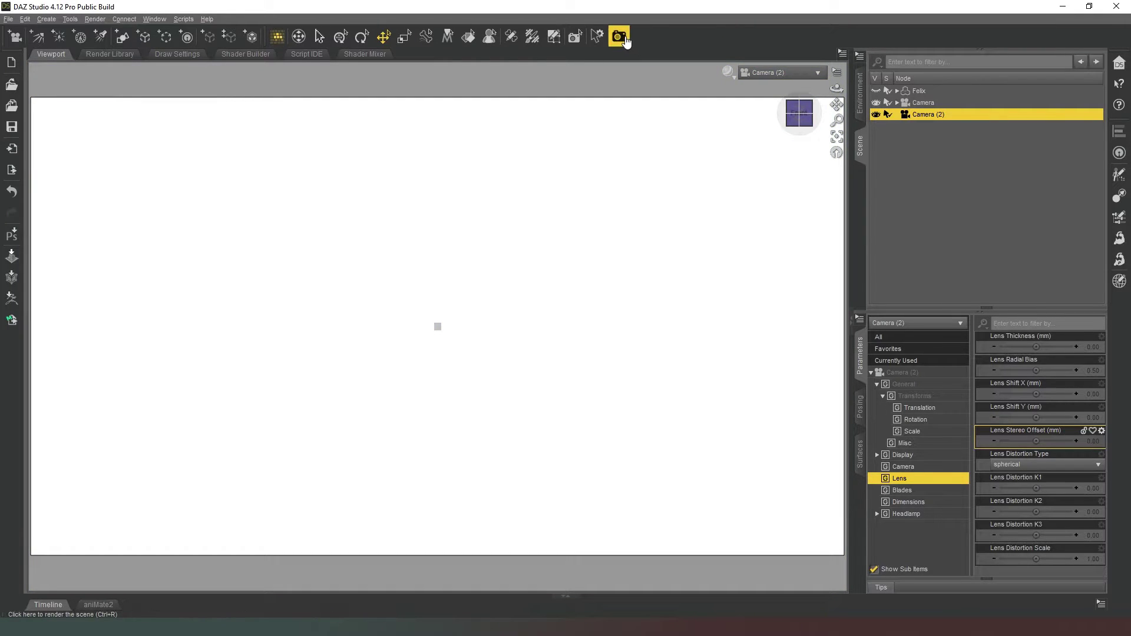
# - Render the lights through Camera (2), inspect the full-size image and save it as a jpg in D:/Game Images/Desire
pyautogui.click(619, 37)
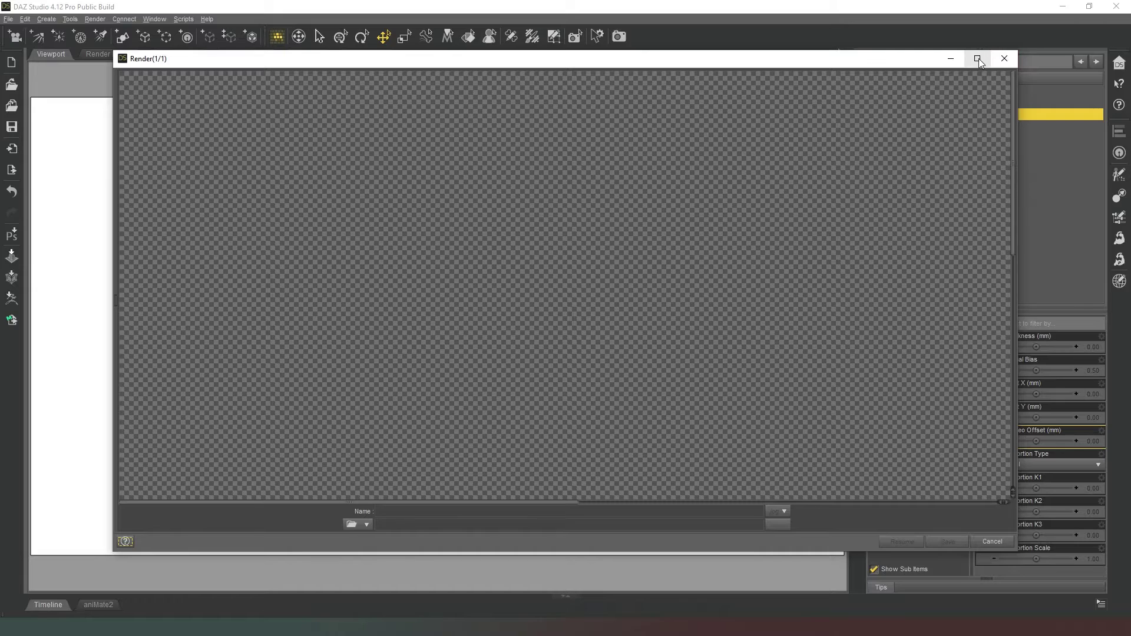
pyautogui.click(978, 59)
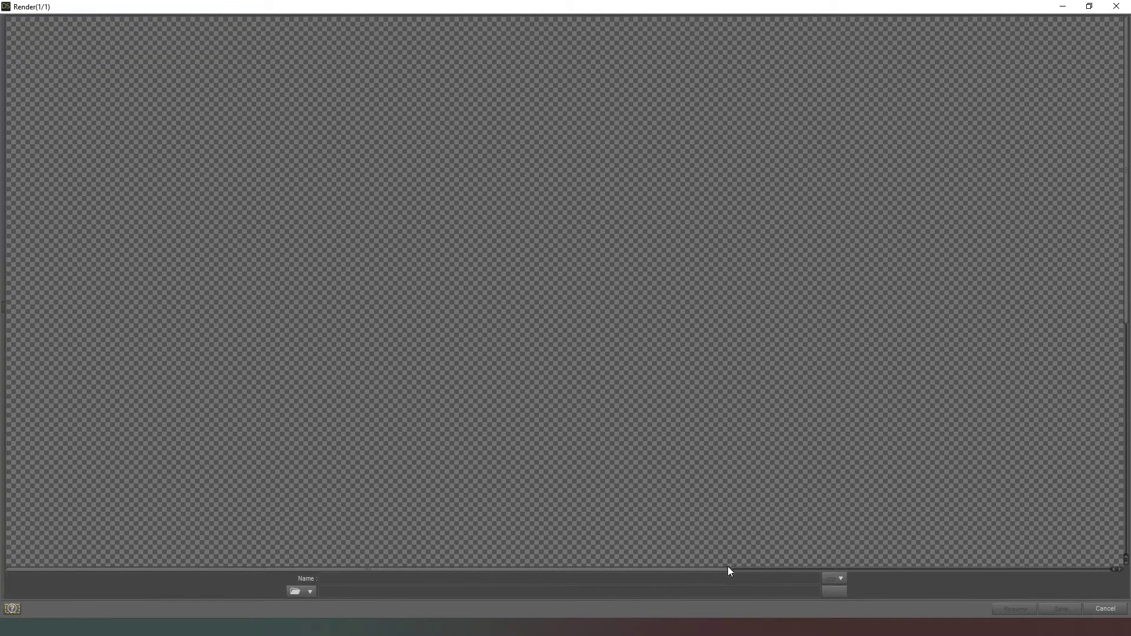
pyautogui.moveTo(730, 570); pyautogui.dragTo(664, 568)
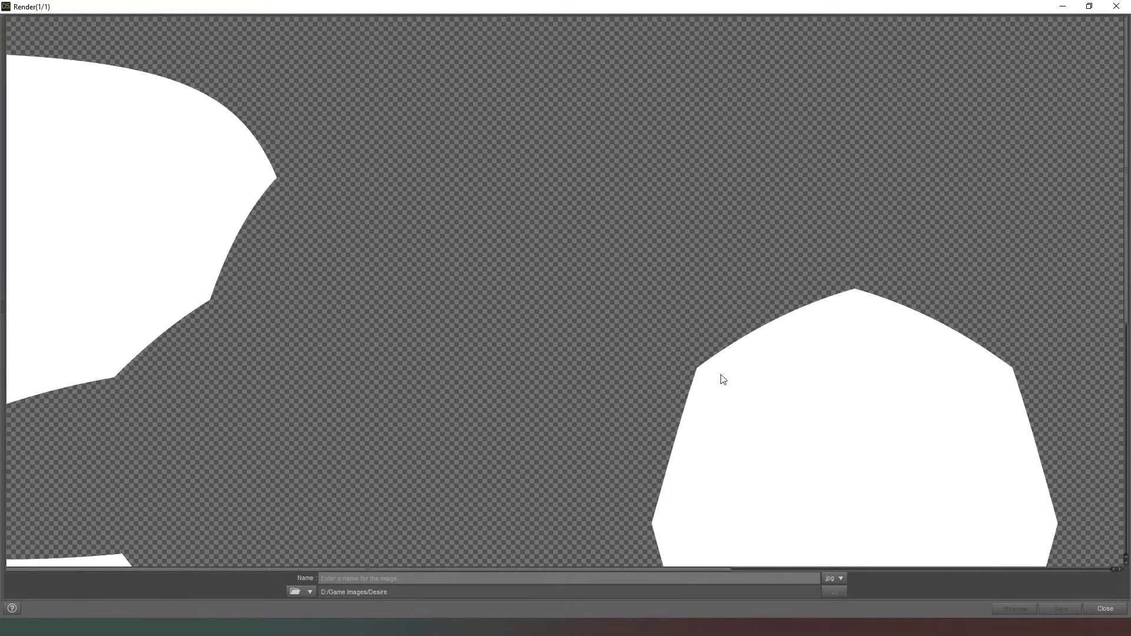
pyautogui.scroll(-5, 715, 397)
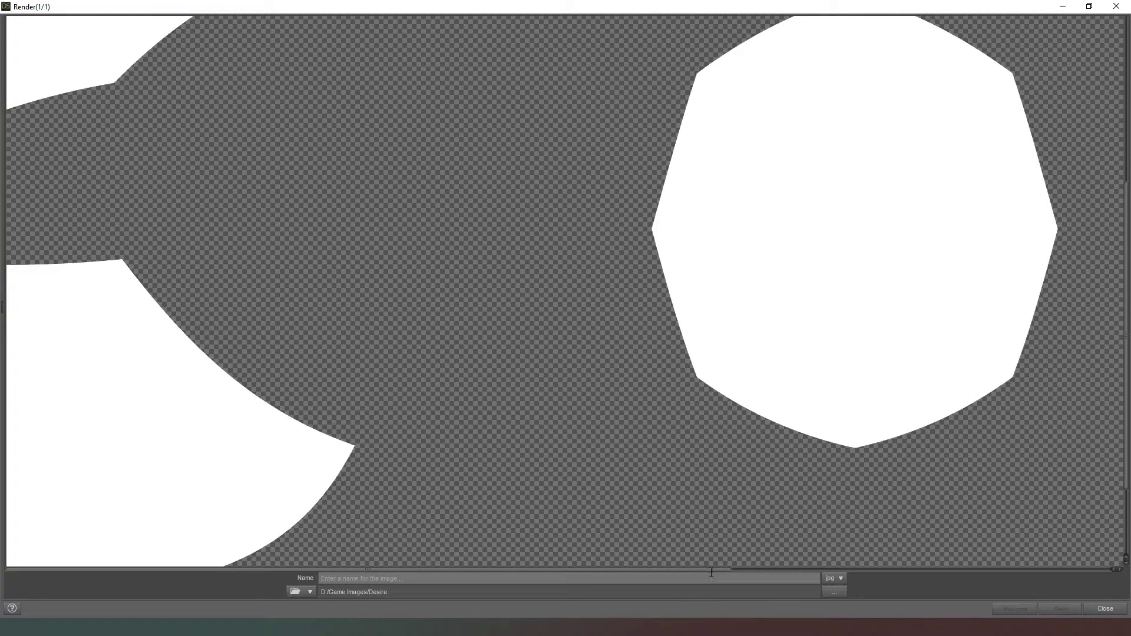
pyautogui.moveTo(598, 567); pyautogui.dragTo(611, 540)
pyautogui.click(519, 579)
pyautogui.click(1061, 609)
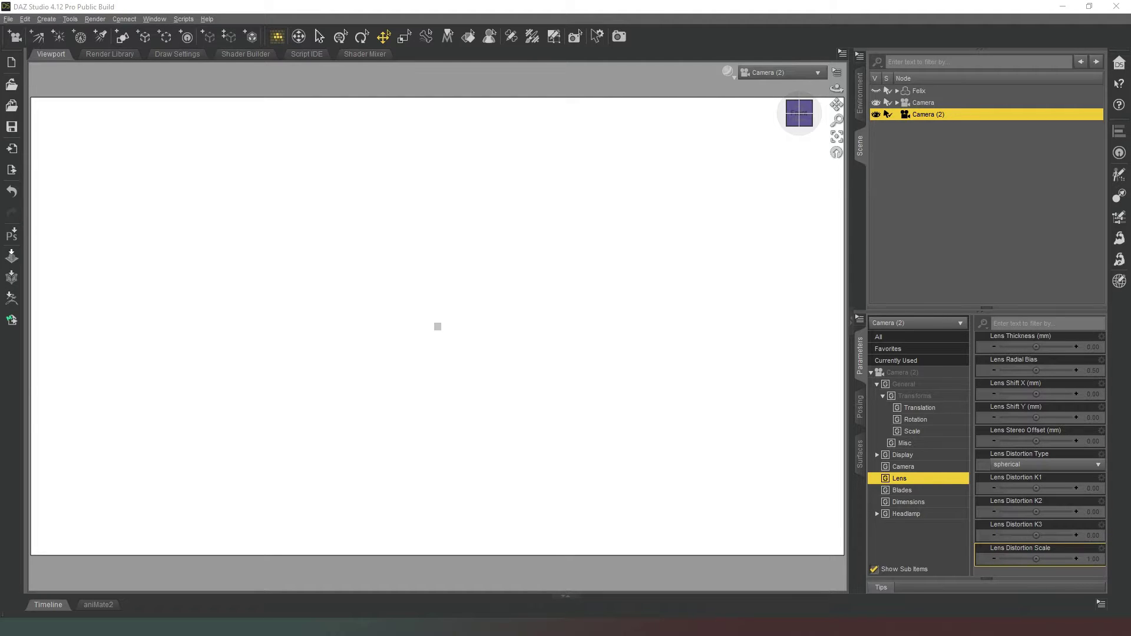
# - Set the Shutter Speed to 30 in the Tone Mapping render settings
pyautogui.hotkey('ctrl', 'shift', 'r')
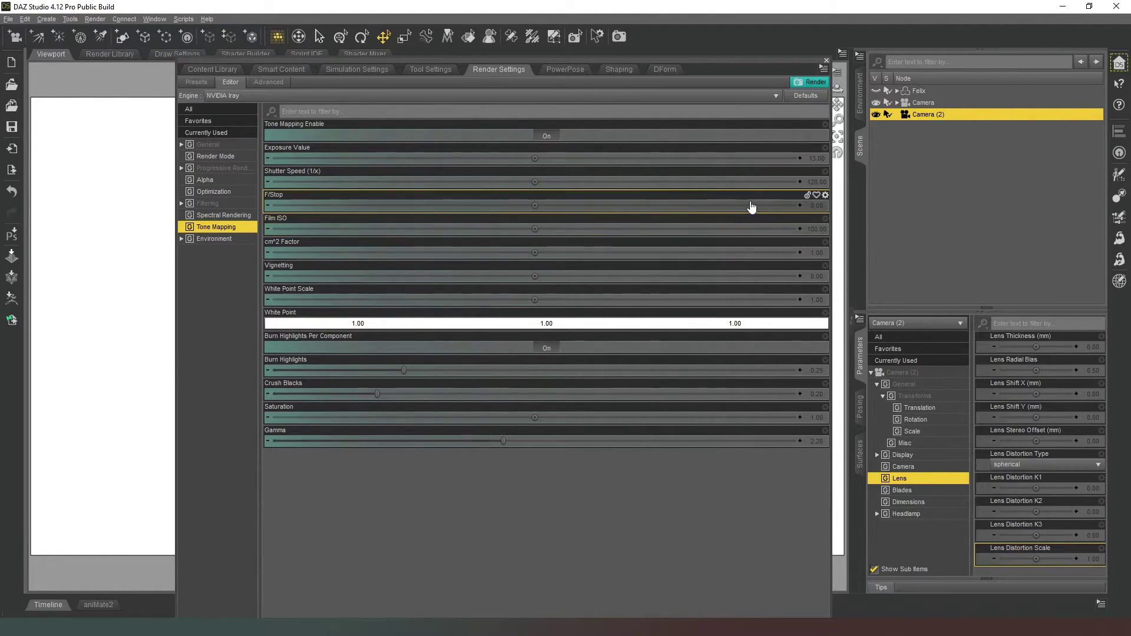
pyautogui.doubleClick(818, 183)
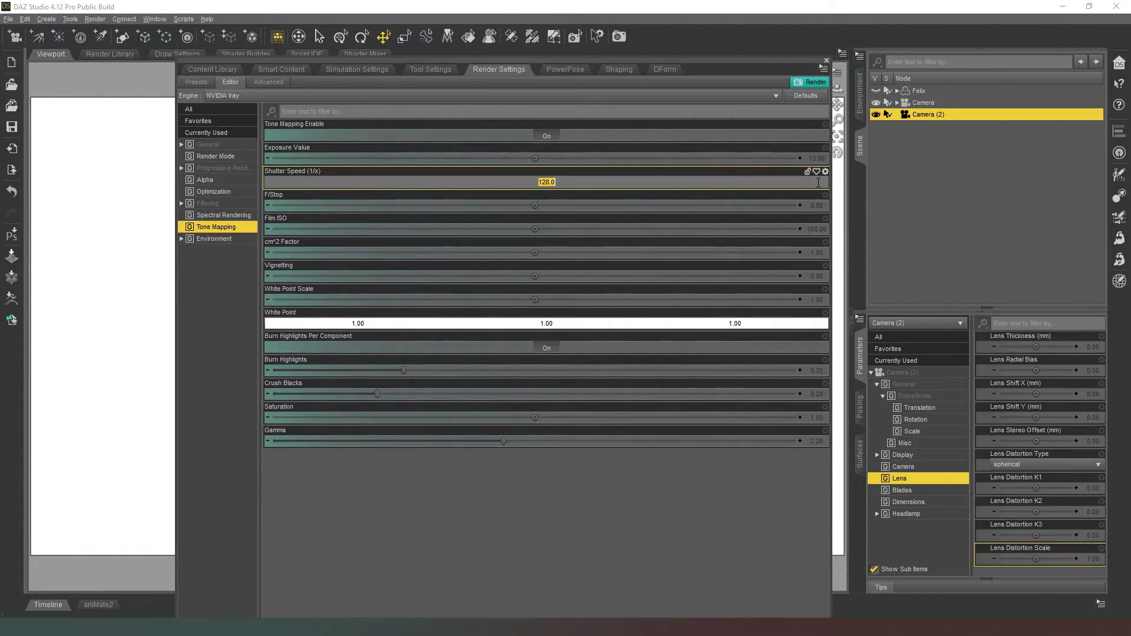
pyautogui.write('6')
pyautogui.write('0')
pyautogui.press('Return')
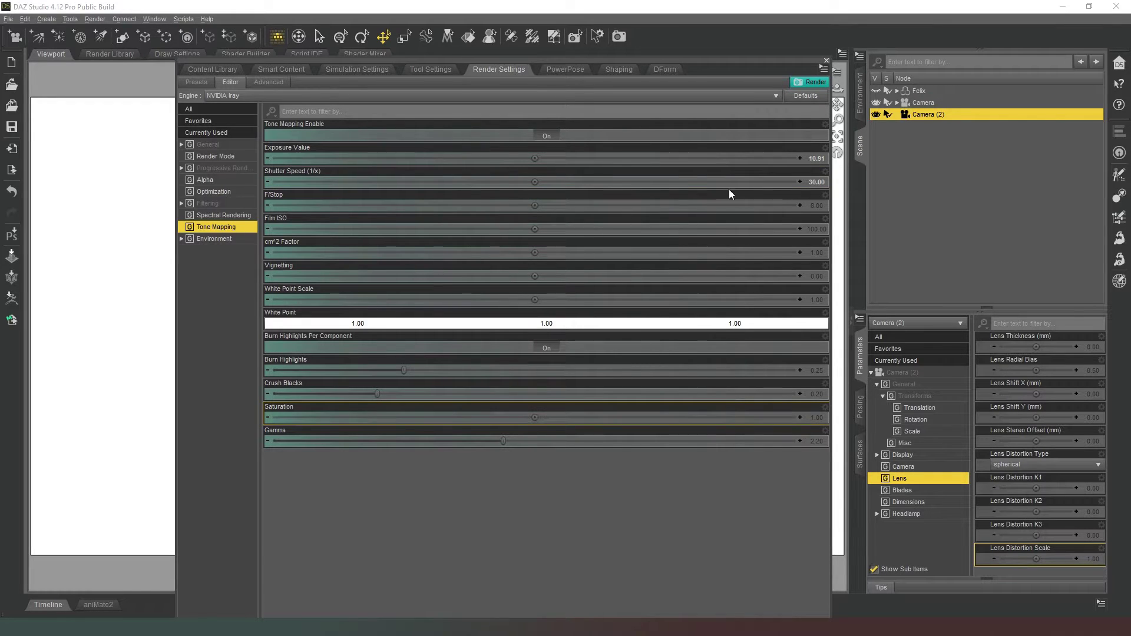
# - Render the lights again with the changed exposure and save the jpg image under the name 4
pyautogui.click(807, 84)
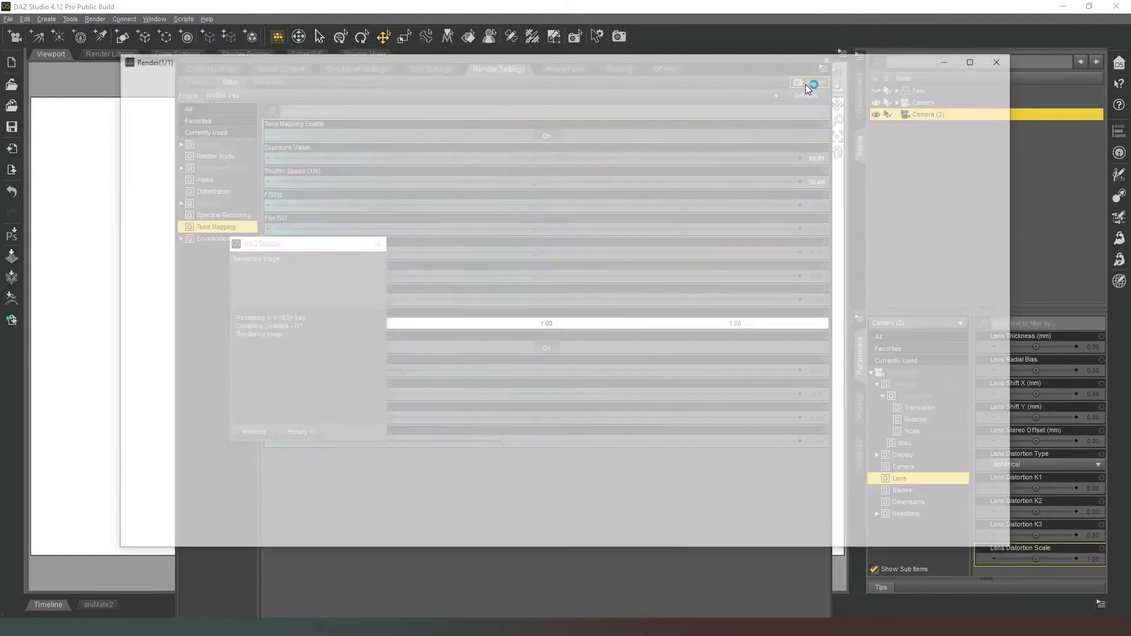
pyautogui.click(976, 59)
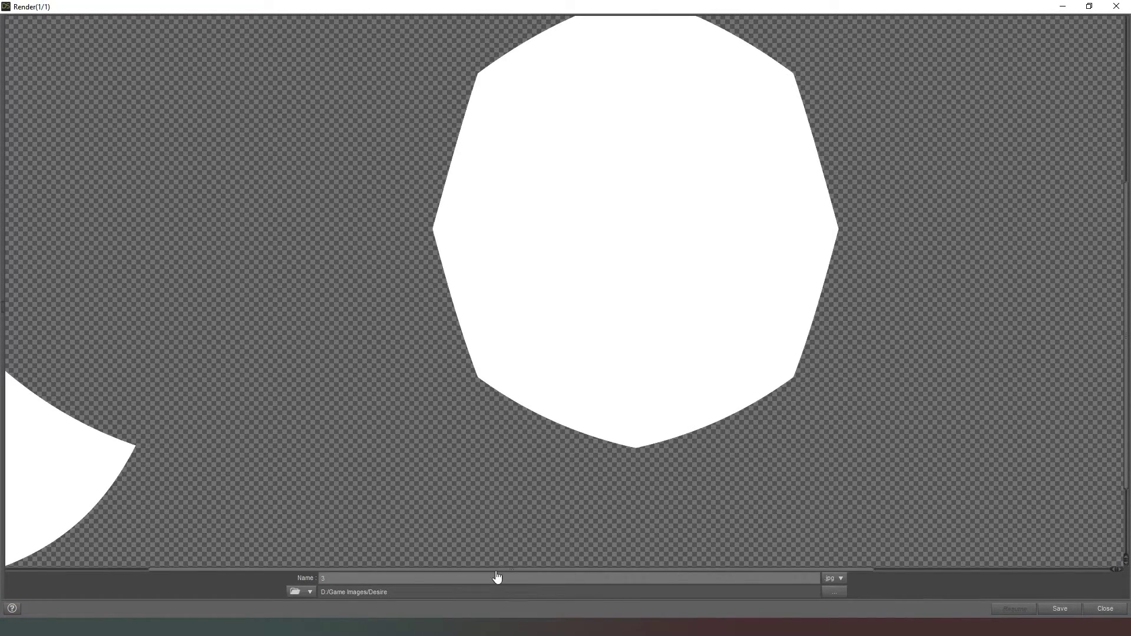
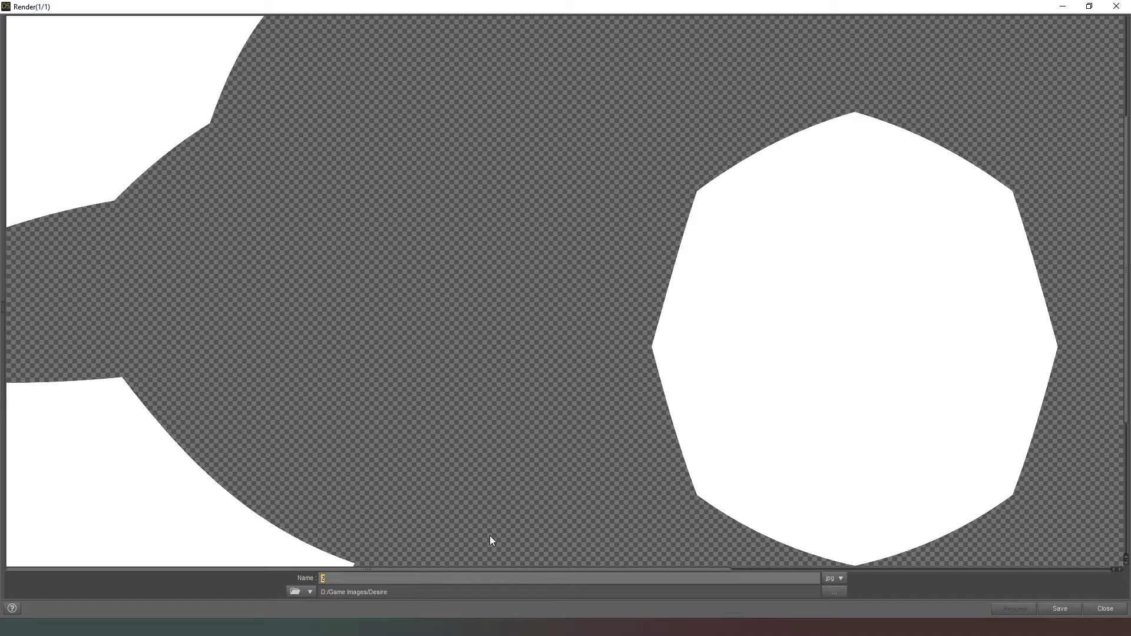
pyautogui.write('4')
pyautogui.click(1071, 607)
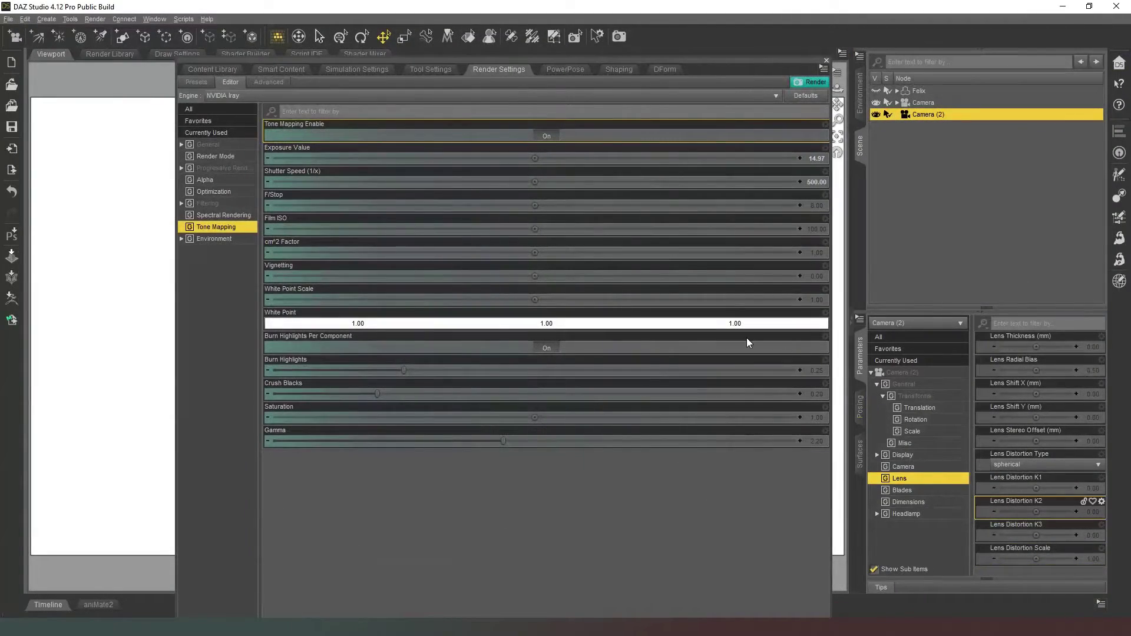
# - Set the Tone Mapping Shutter Speed to 2000 and render the lights once more
pyautogui.doubleClick(813, 181)
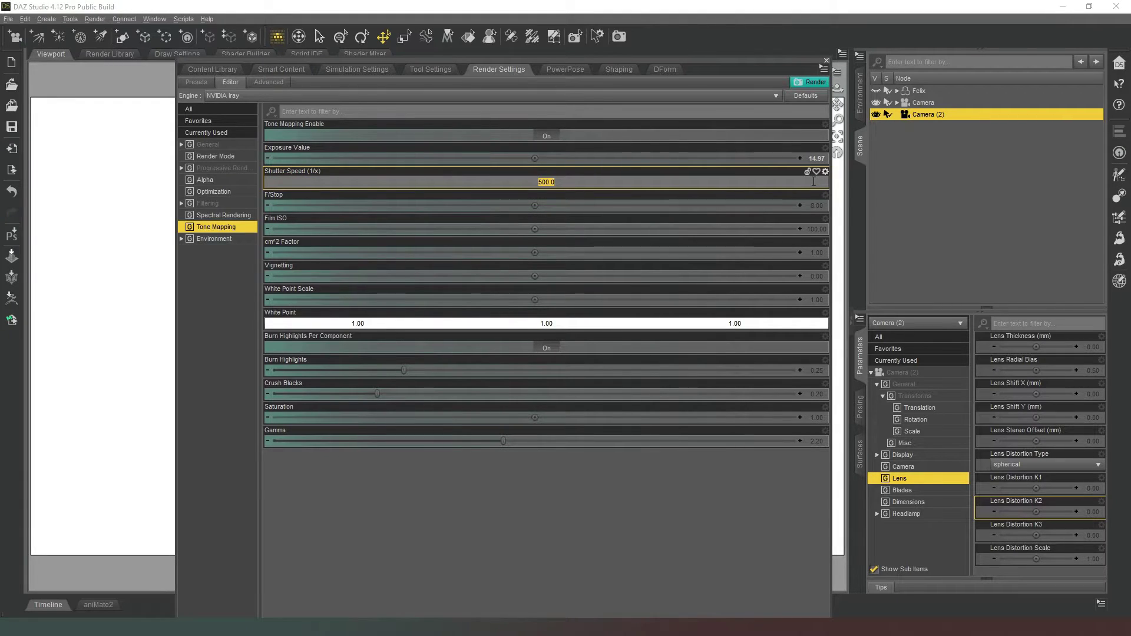
pyautogui.write('2000')
pyautogui.press('Return')
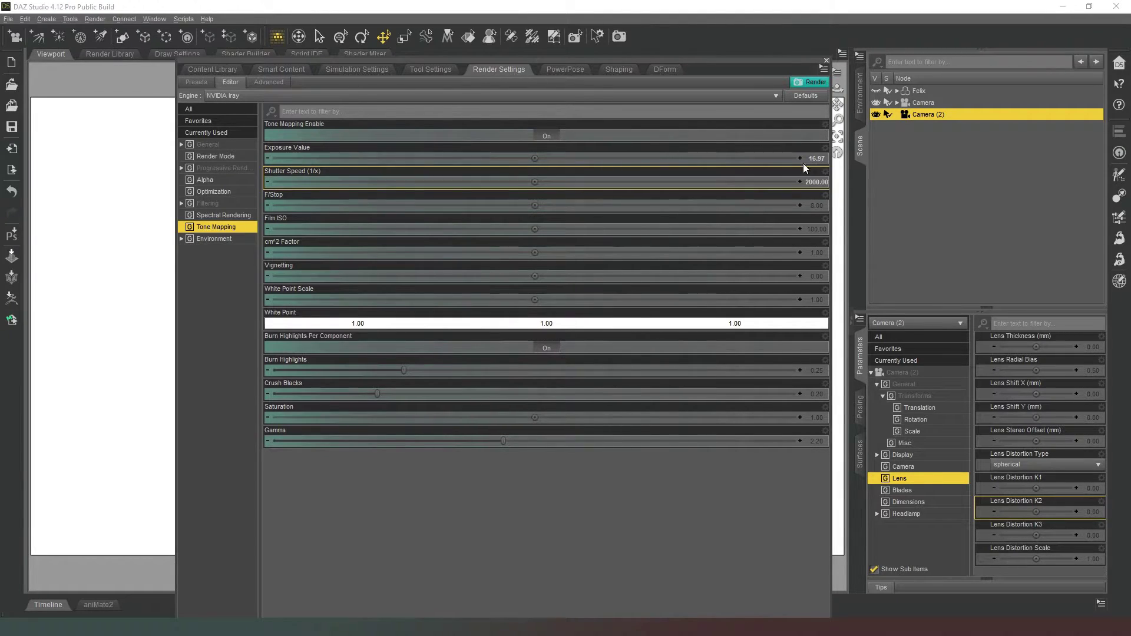
pyautogui.click(813, 84)
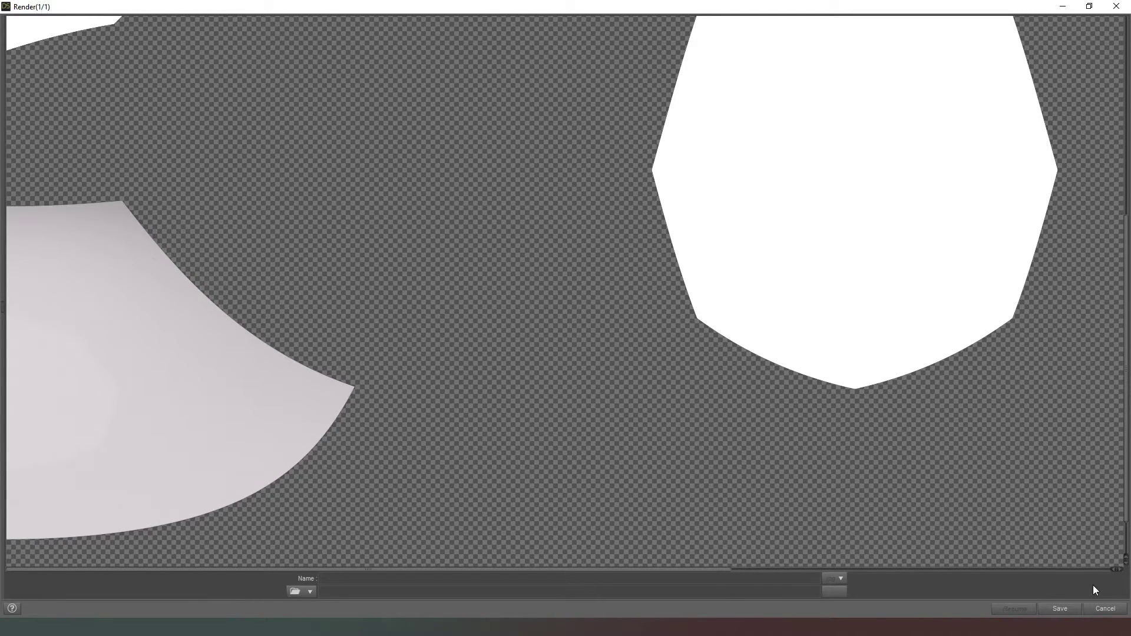
# - Stop the running render, save it as a jpg named 5 in D:/Game Images/Desire and close the render window
pyautogui.click(1105, 608)
pyautogui.press('Return')
pyautogui.doubleClick(337, 579)
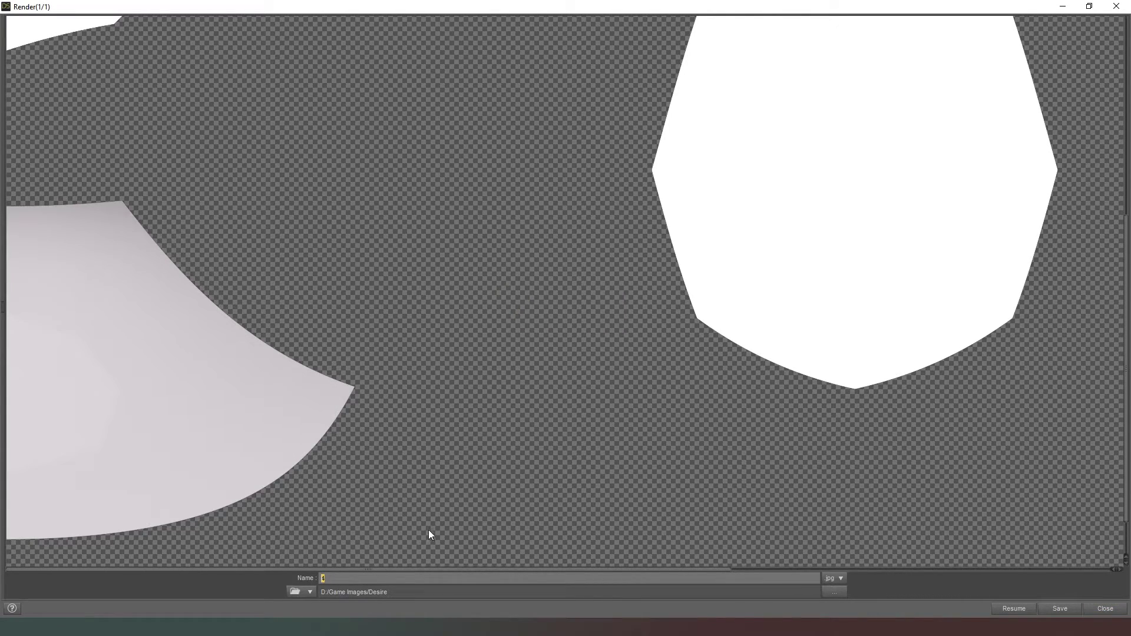
pyautogui.write('5')
pyautogui.click(1060, 609)
pyautogui.click(1105, 609)
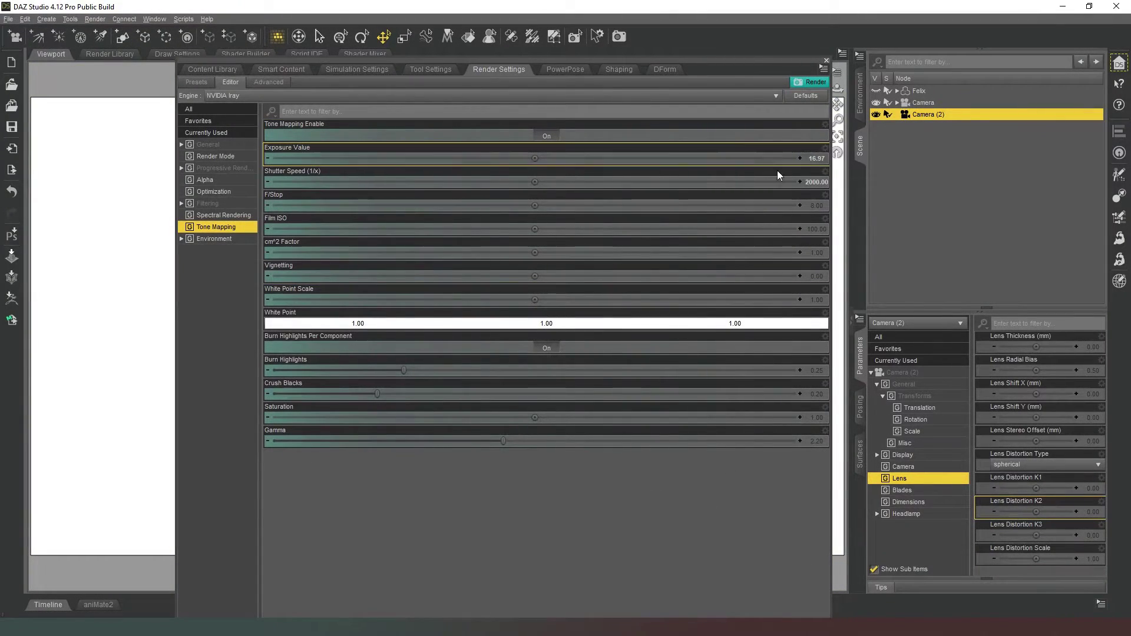
# - Set the Tone Mapping Shutter Speed to 8000, render the lights at full window size and stop the render
pyautogui.doubleClick(807, 178)
pyautogui.write('8000')
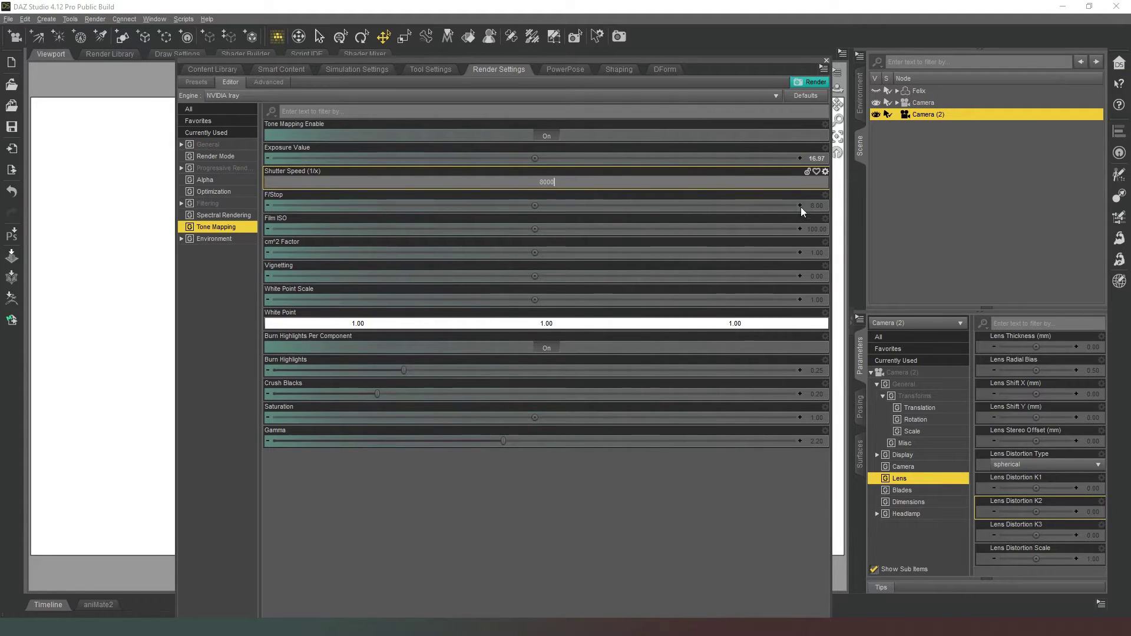
pyautogui.press('Return')
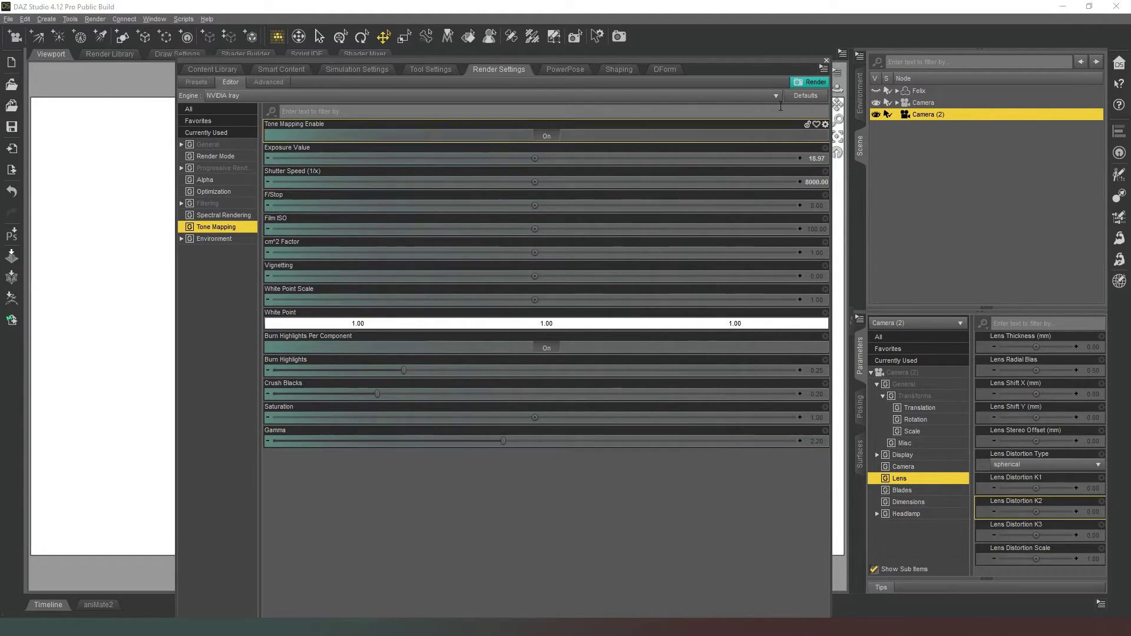
pyautogui.click(812, 84)
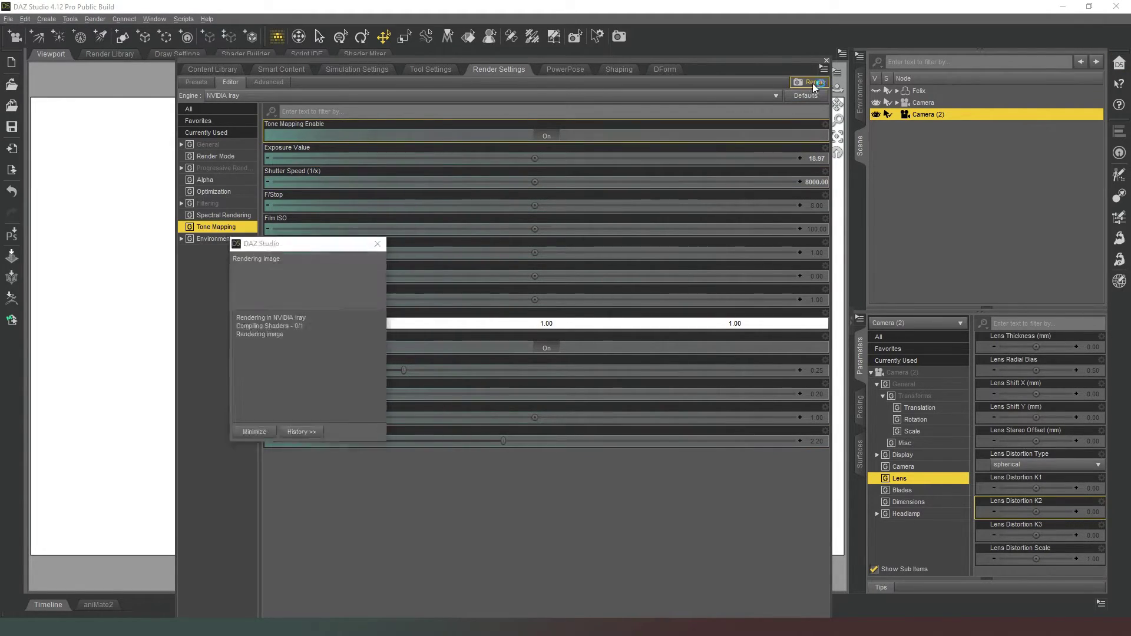
pyautogui.click(979, 58)
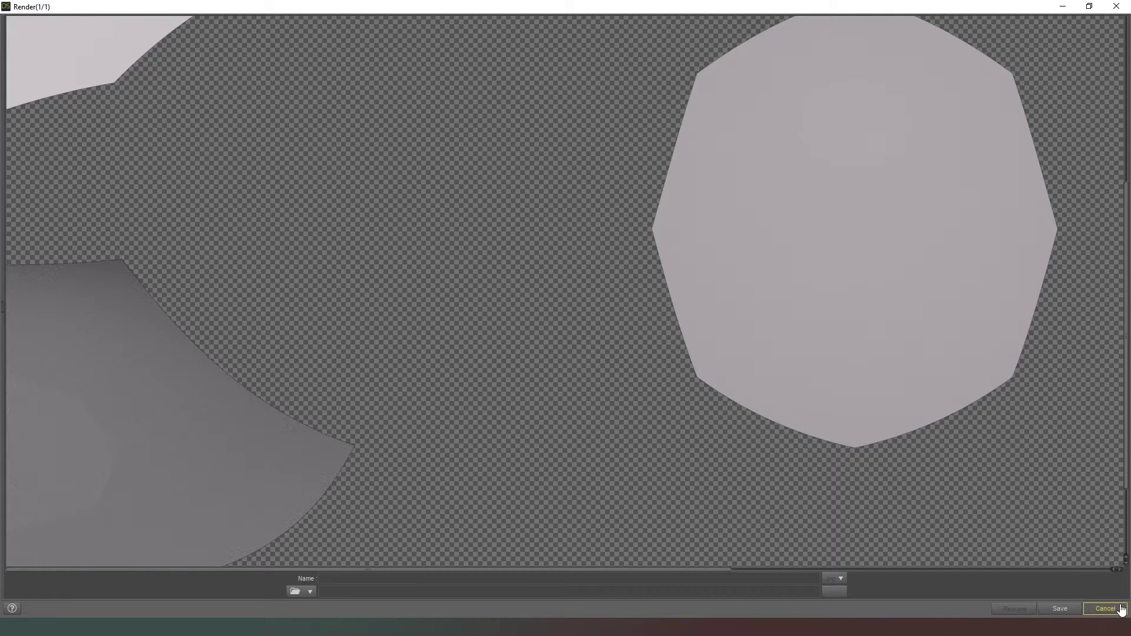
pyautogui.click(1103, 609)
# - Set the Tone Mapping Shutter Speed to 32000 and render the lights again in a maximized window
pyautogui.click(818, 182)
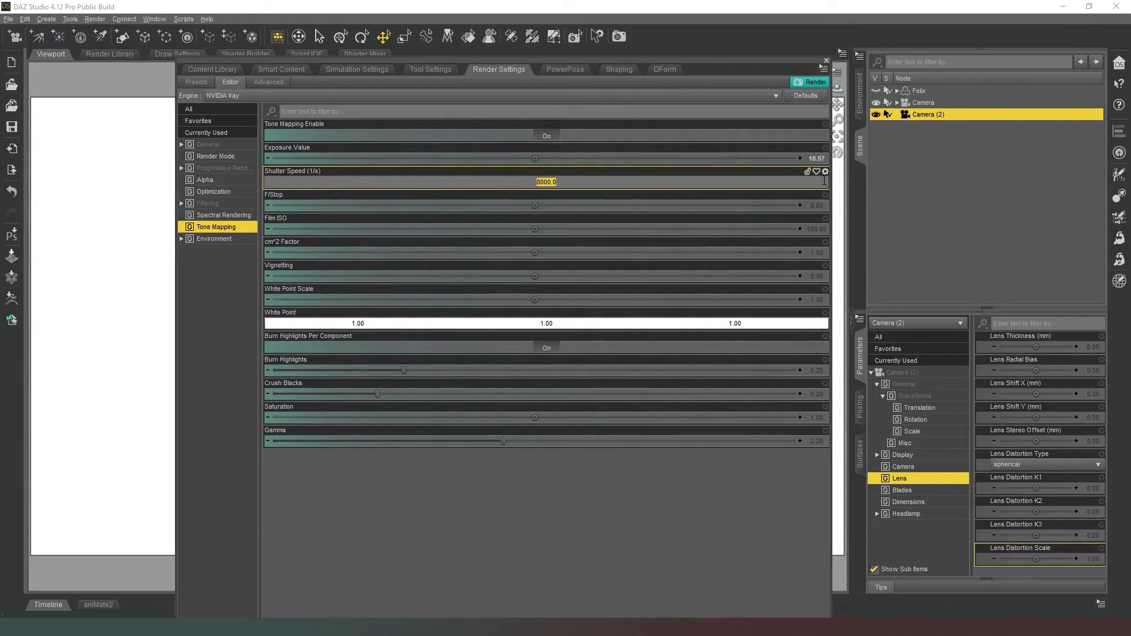
pyautogui.write('32')
pyautogui.press('Return')
pyautogui.click(811, 82)
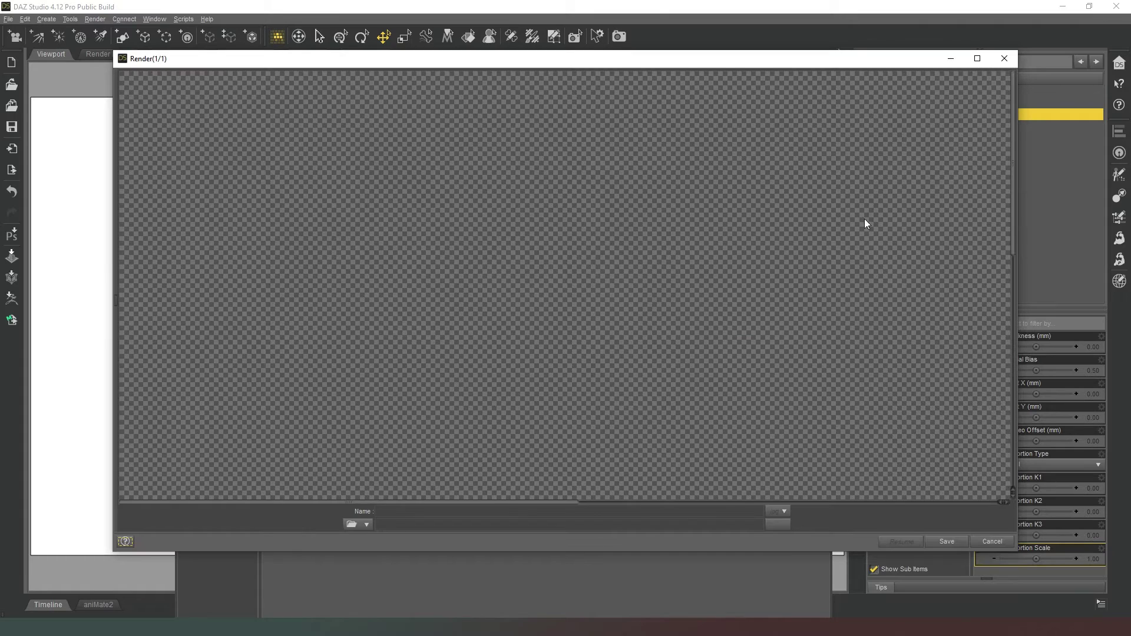
pyautogui.click(977, 58)
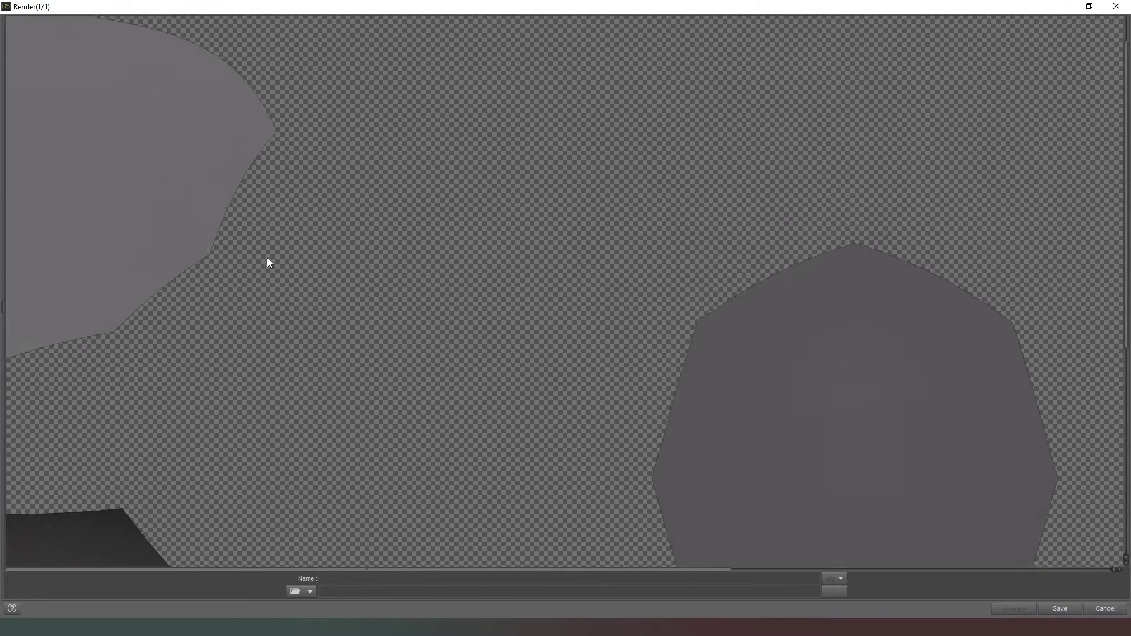
# - Inspect the darker render, stop it and save it as a jpg named 7 in D:/Game Images/Desire
pyautogui.scroll(-6, 714, 352)
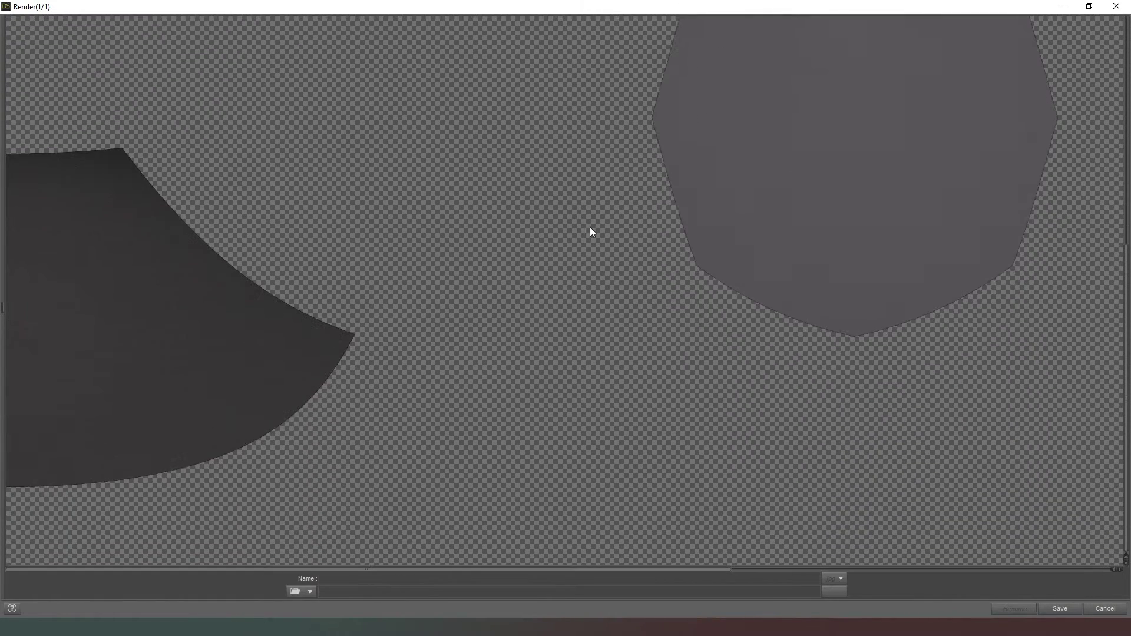
pyautogui.scroll(3, 313, 231)
pyautogui.scroll(1, 805, 414)
pyautogui.scroll(-2, 806, 414)
pyautogui.click(1105, 608)
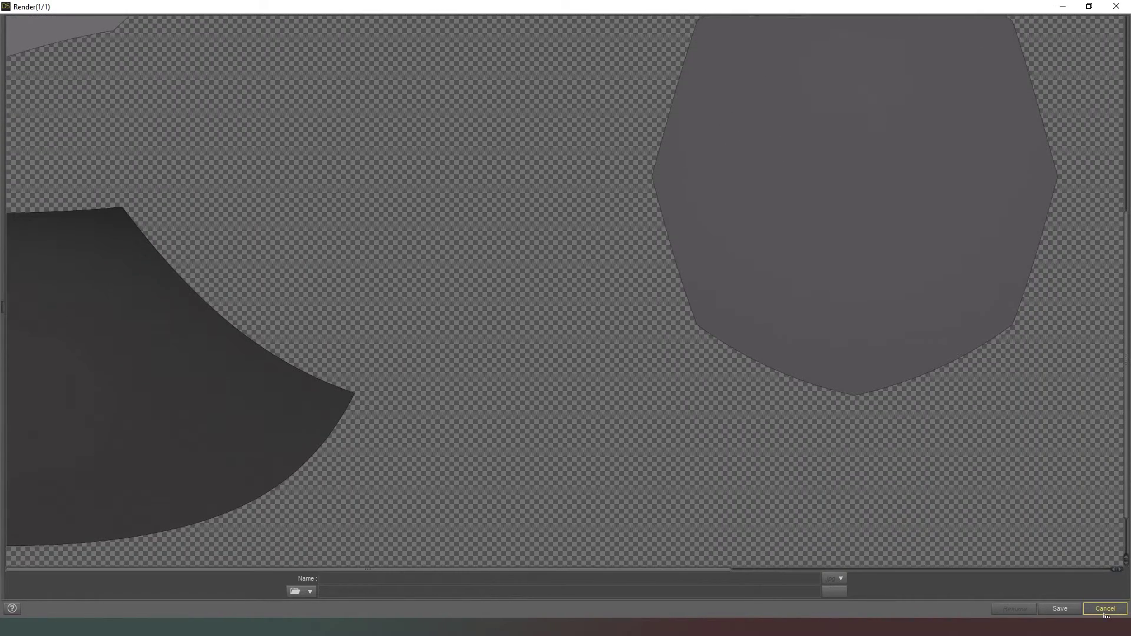
pyautogui.click(539, 332)
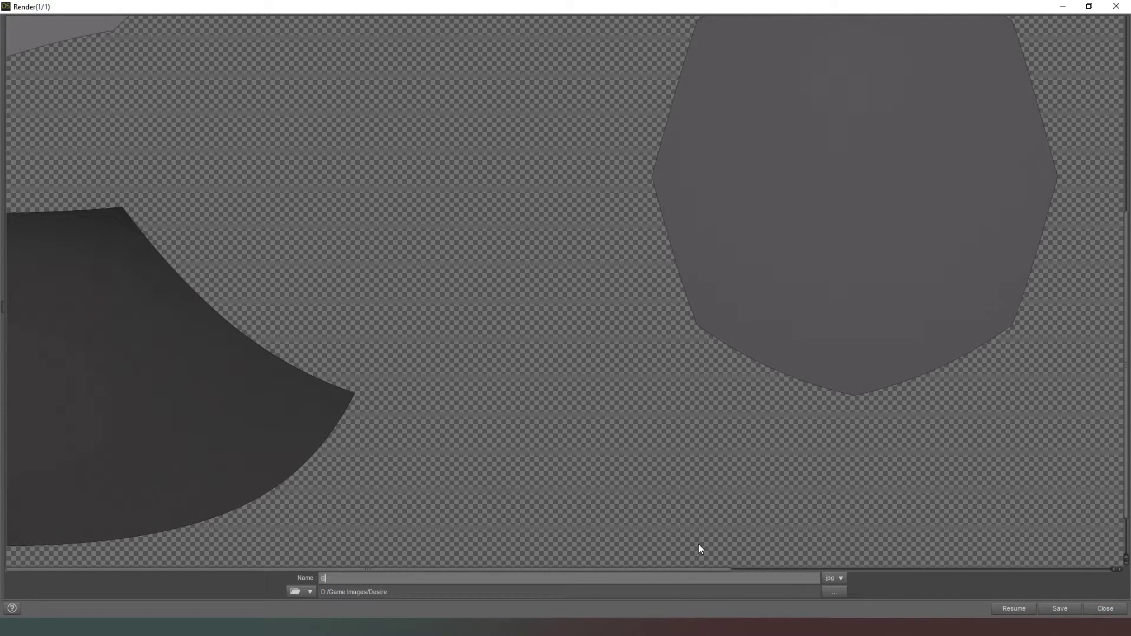
pyautogui.write('7')
pyautogui.click(1058, 608)
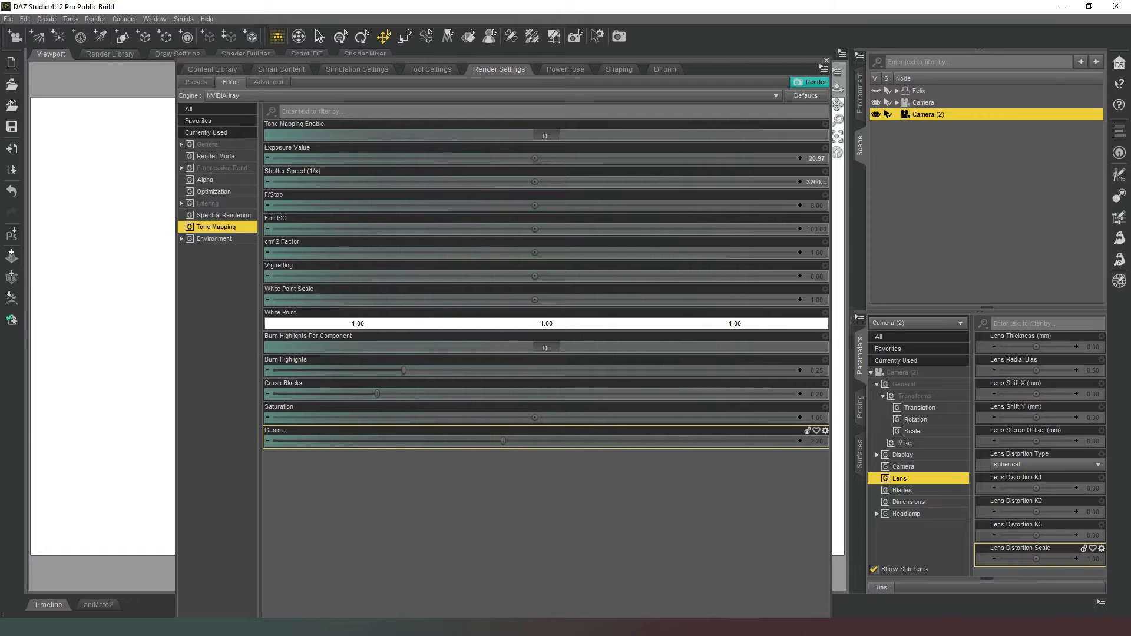
# - Switch to Photoshop and load 2.jpg through 7.jpg into Merge to HDR Pro with automatic source alignment
pyautogui.hotkey('alt', 'Tab')
pyautogui.click(26, 8)
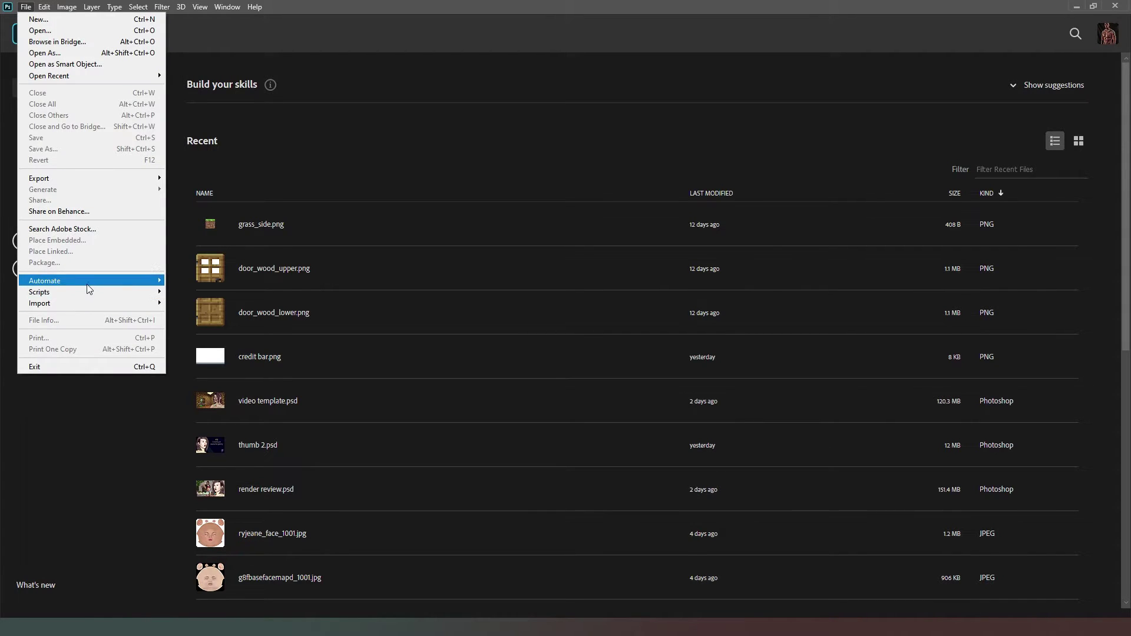
pyautogui.moveTo(88, 286)
pyautogui.click(229, 388)
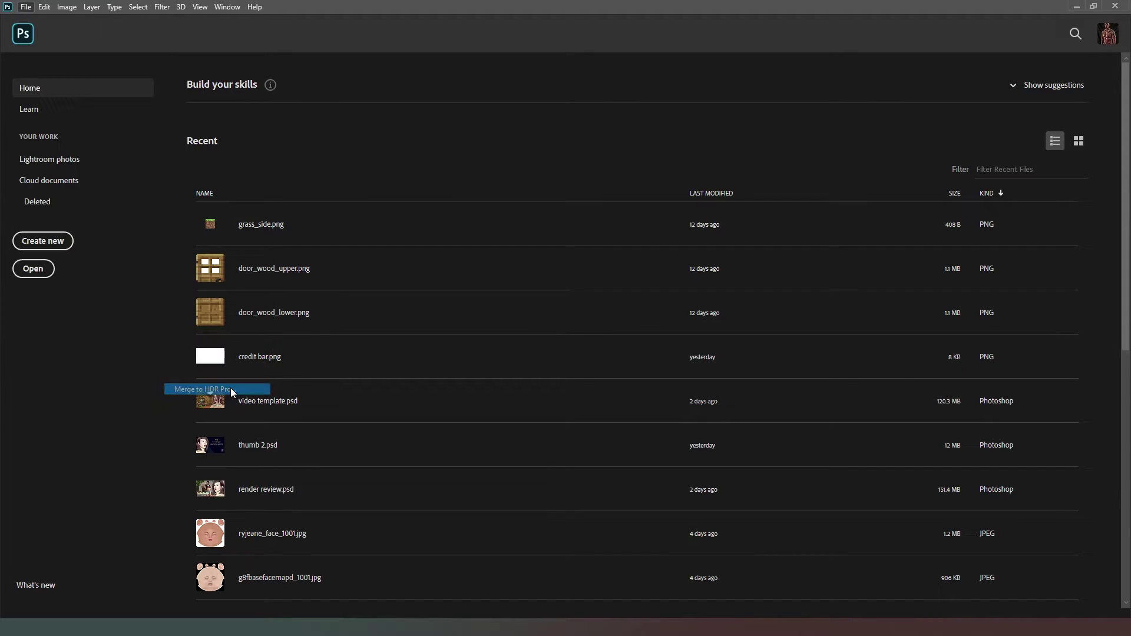
pyautogui.click(617, 289)
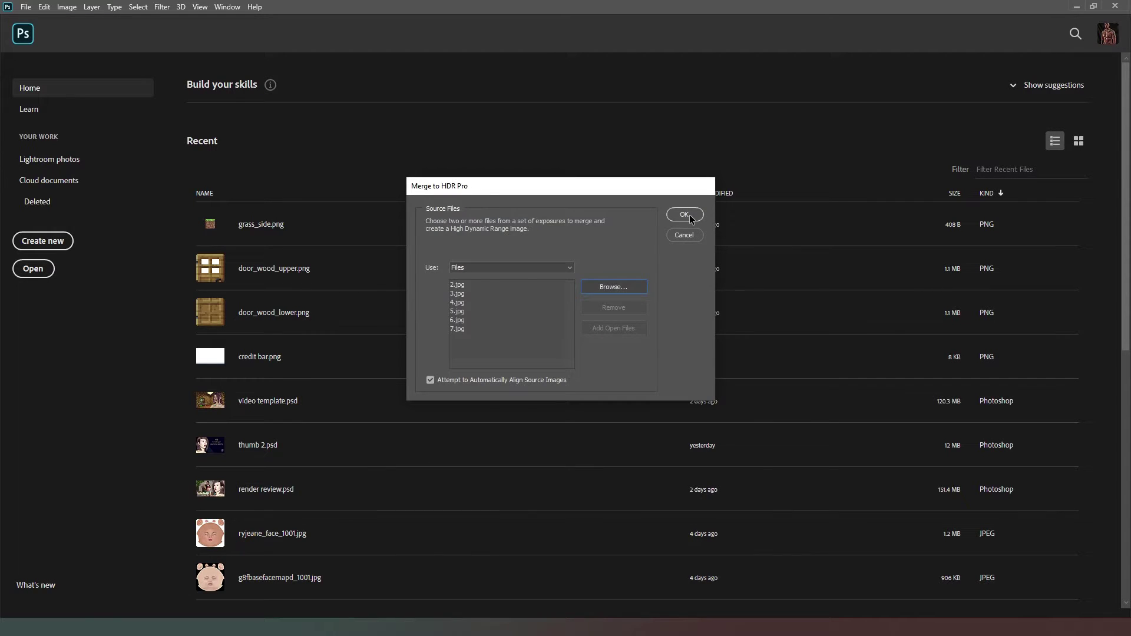
pyautogui.click(691, 219)
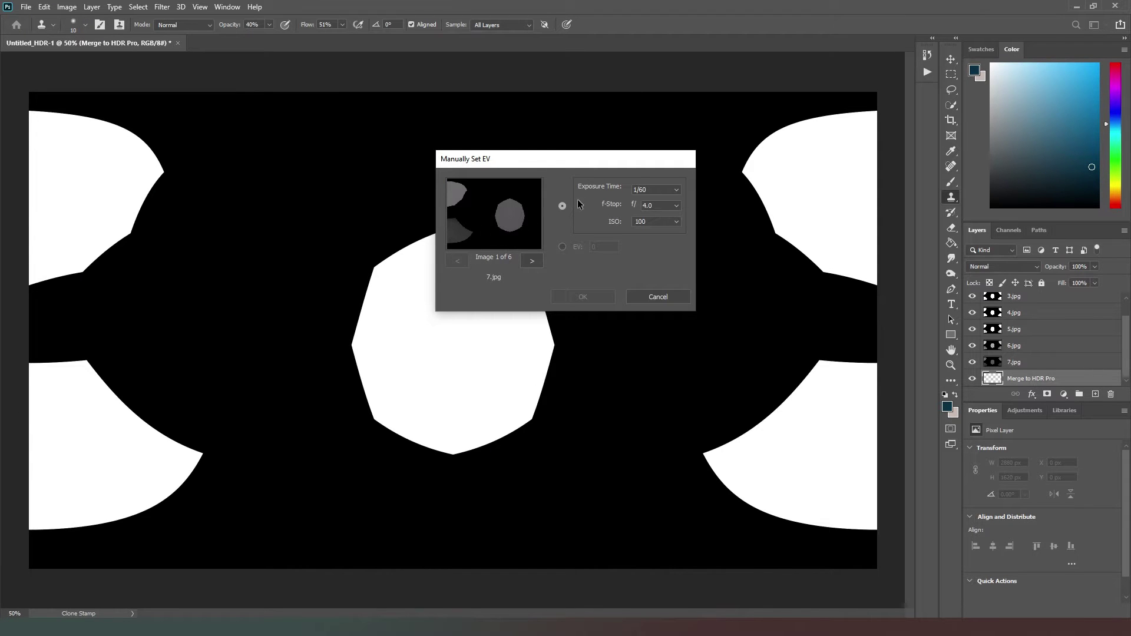
# - Set the f-Stop to 8.0 for the source images in Manually Set EV, checking all six and returning to 7.jpg
pyautogui.moveTo(601, 159); pyautogui.dragTo(463, 226)
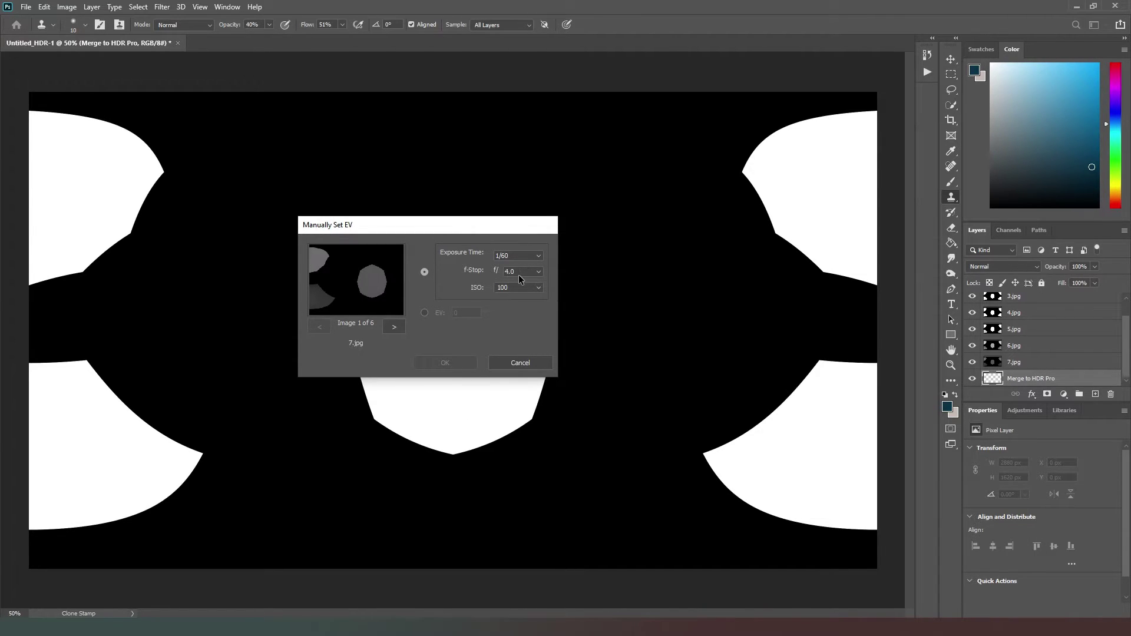
pyautogui.click(537, 272)
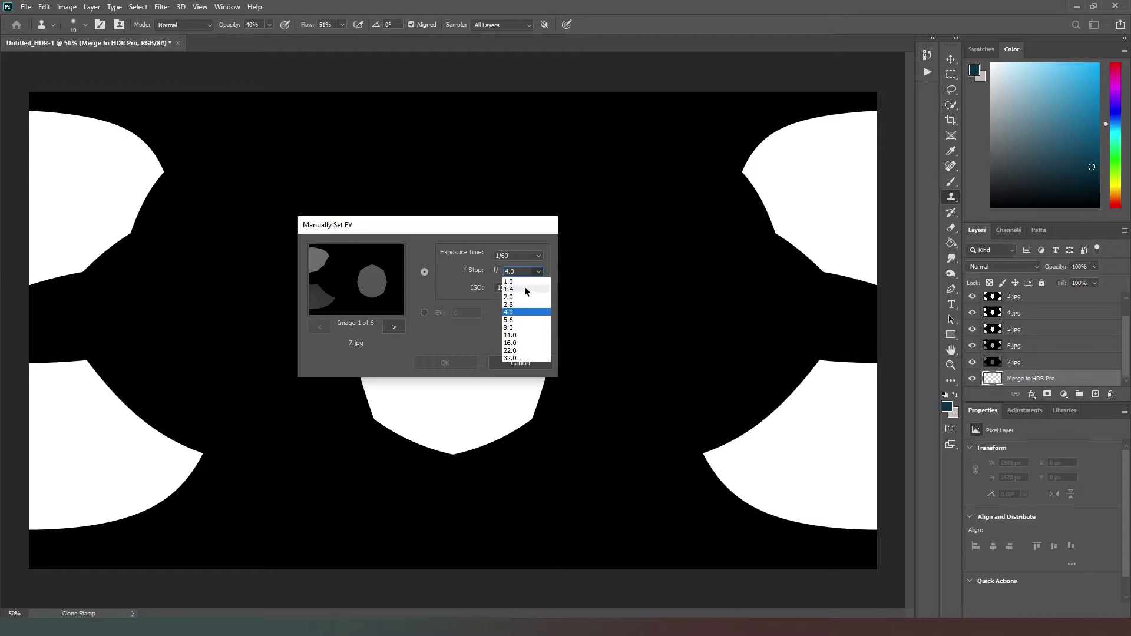
pyautogui.click(514, 327)
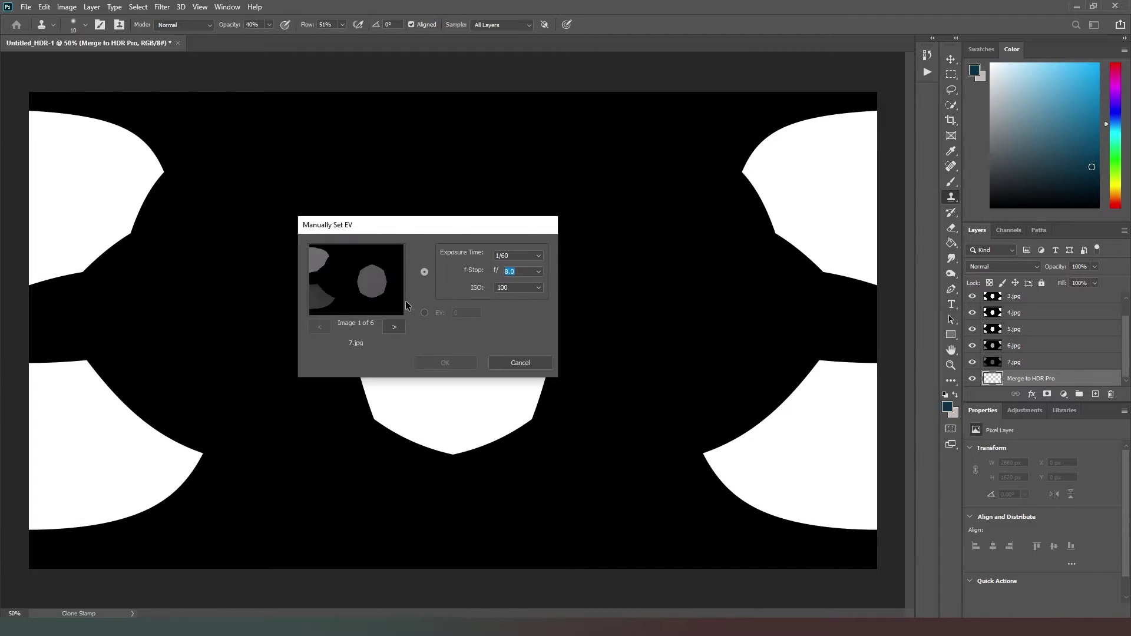
pyautogui.click(394, 327)
pyautogui.click(392, 329)
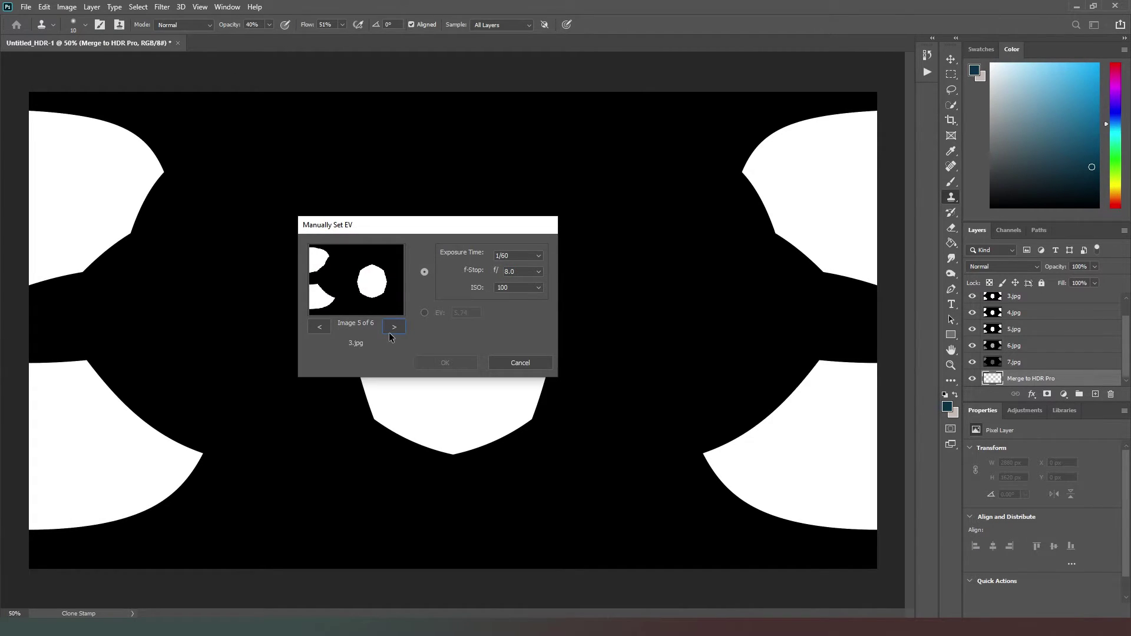
pyautogui.click(390, 331)
pyautogui.click(317, 328)
pyautogui.click(317, 329)
pyautogui.click(317, 328)
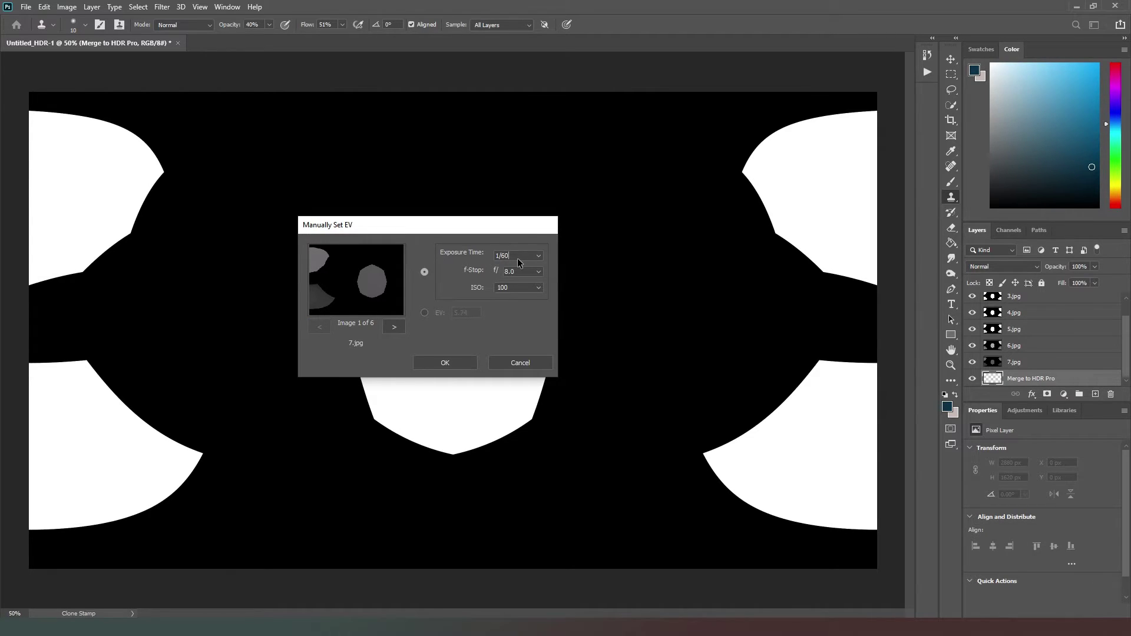
# - Set the exposure time of 7.jpg to 1/32000 and give 6.jpg the exposure time matching its 8000 shutter speed
pyautogui.moveTo(516, 255); pyautogui.dragTo(479, 260)
pyautogui.write('1/32000')
pyautogui.click(394, 327)
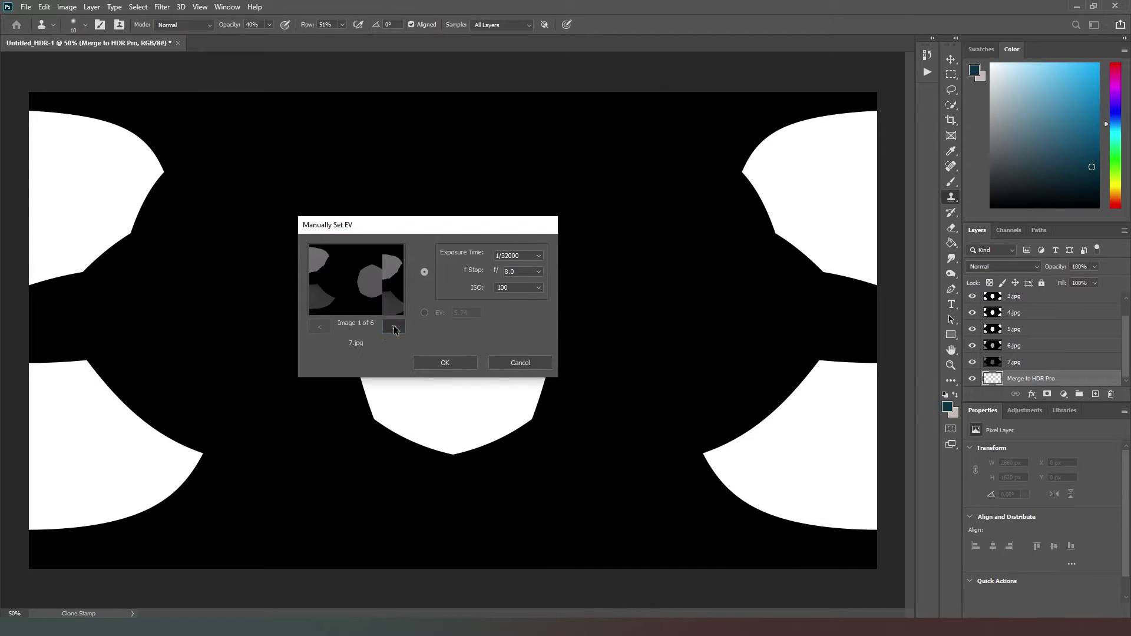
pyautogui.click(513, 254)
pyautogui.write('1')
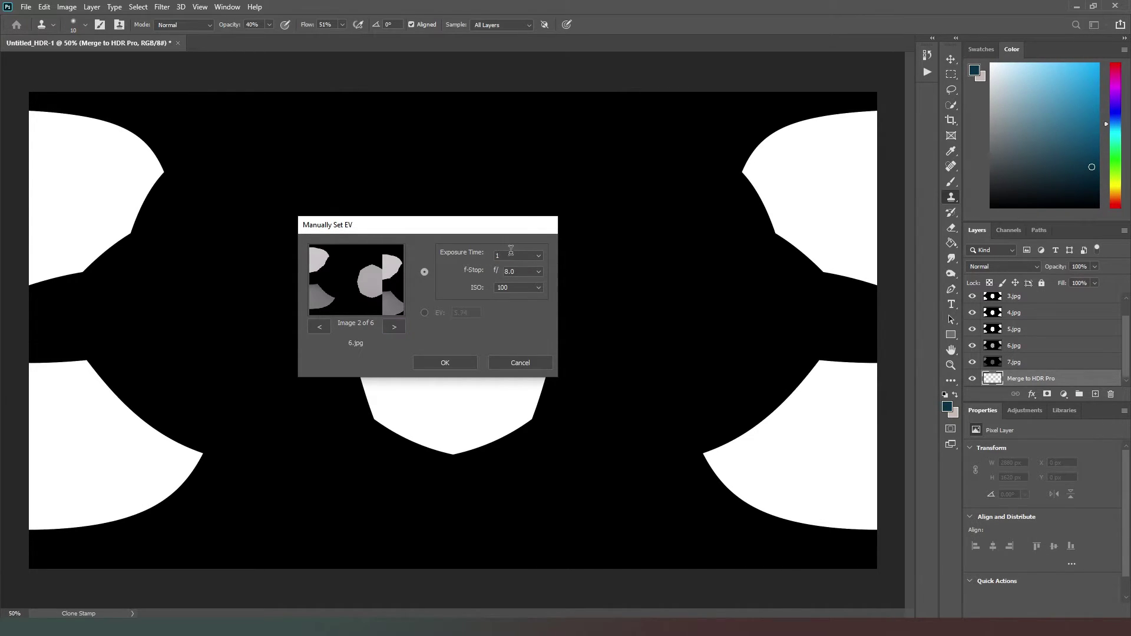
pyautogui.press('Tab')
pyautogui.press('Tab')
pyautogui.press('Tab')
pyautogui.press('Tab')
pyautogui.press('space')
# - Set the exposure times of 5.jpg to 1/2000 and 3.jpg to 1/125, enter the one for 4.jpg, and complete the 32-bit merge
pyautogui.click(515, 254)
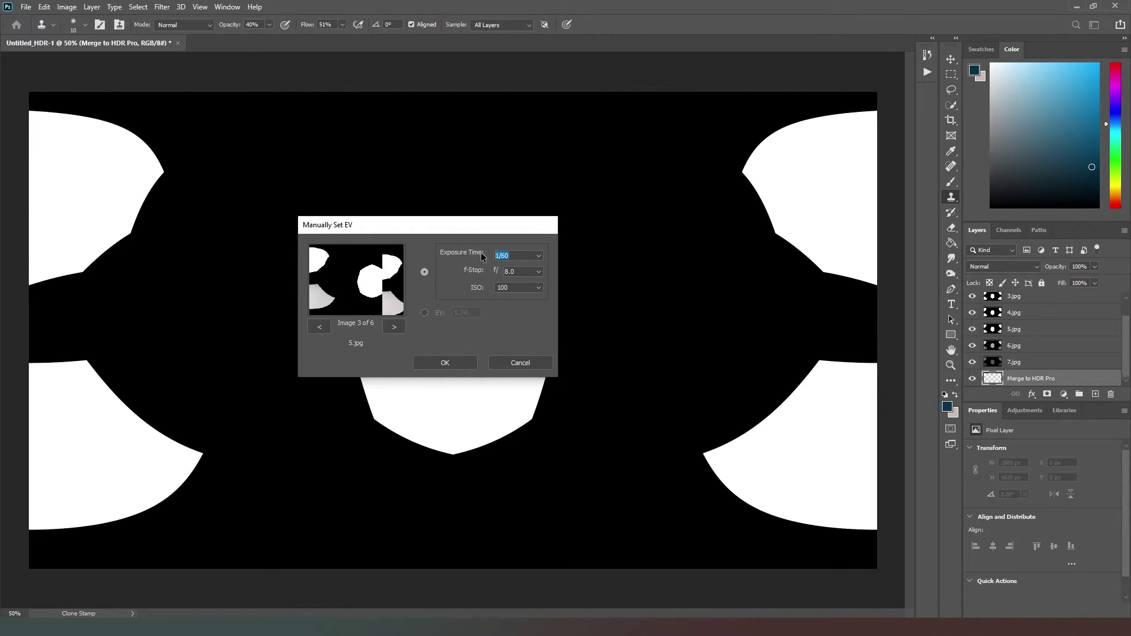
pyautogui.write('1/2000')
pyautogui.click(395, 328)
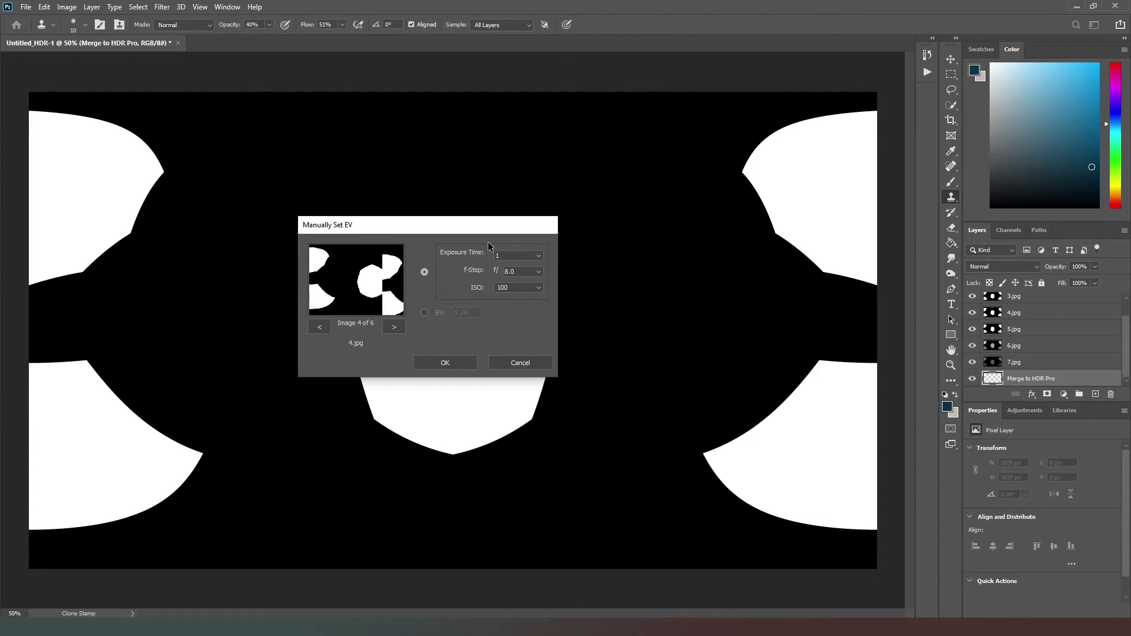
pyautogui.click(394, 327)
pyautogui.write('/125')
pyautogui.click(394, 327)
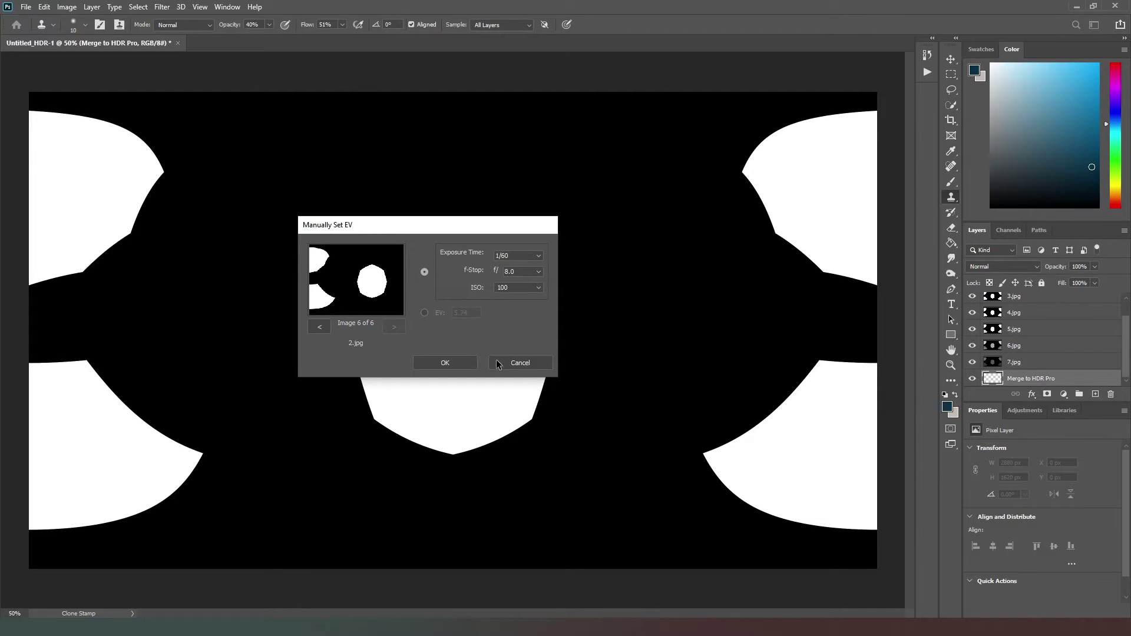
pyautogui.click(461, 366)
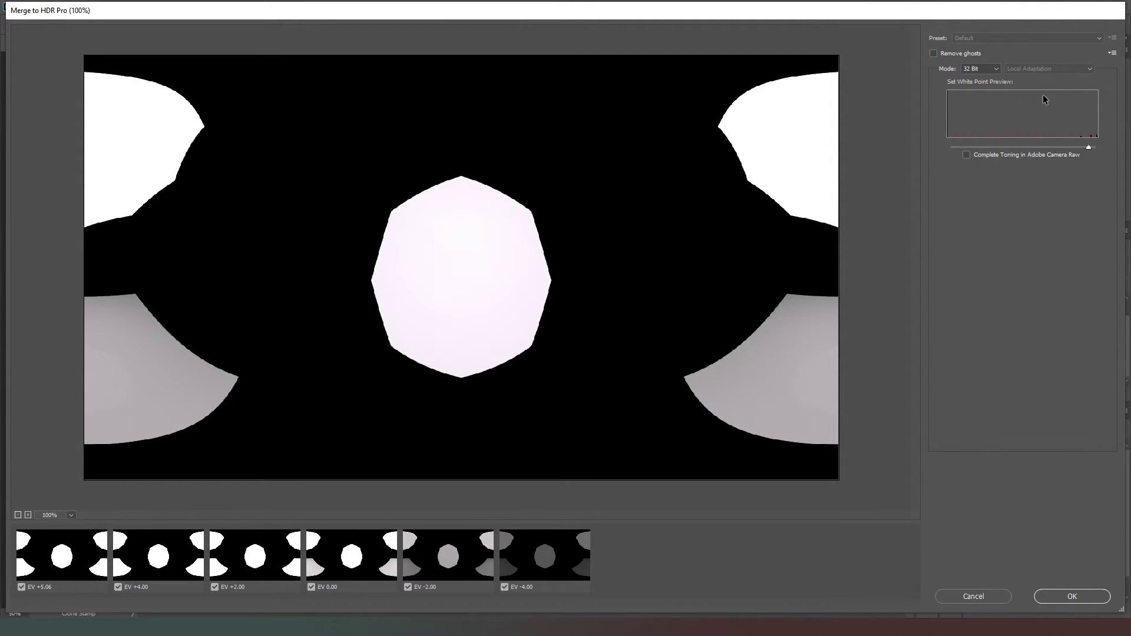
pyautogui.click(1062, 595)
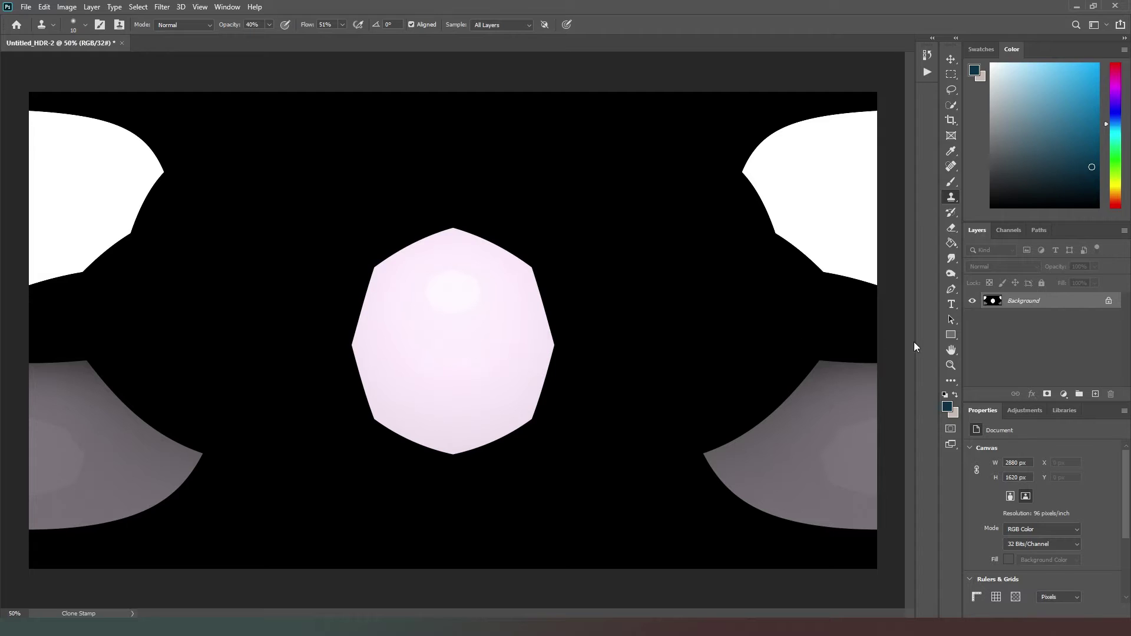
# - Save the merged image in Radiance format as hi-key in the Desire folder
pyautogui.click(26, 7)
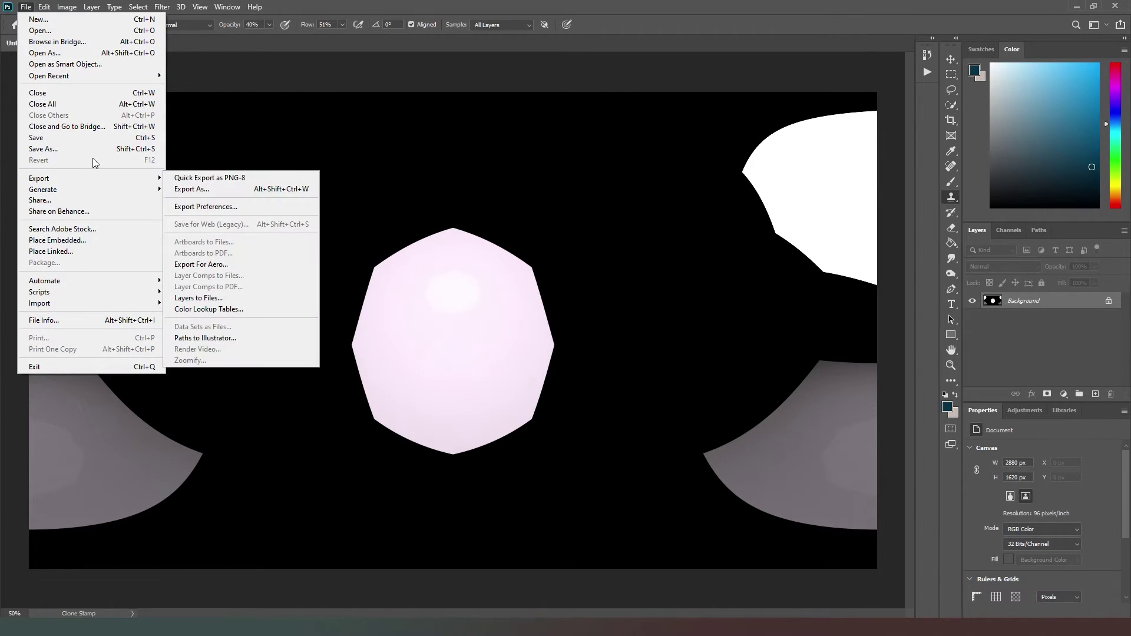
pyautogui.click(43, 149)
pyautogui.click(192, 439)
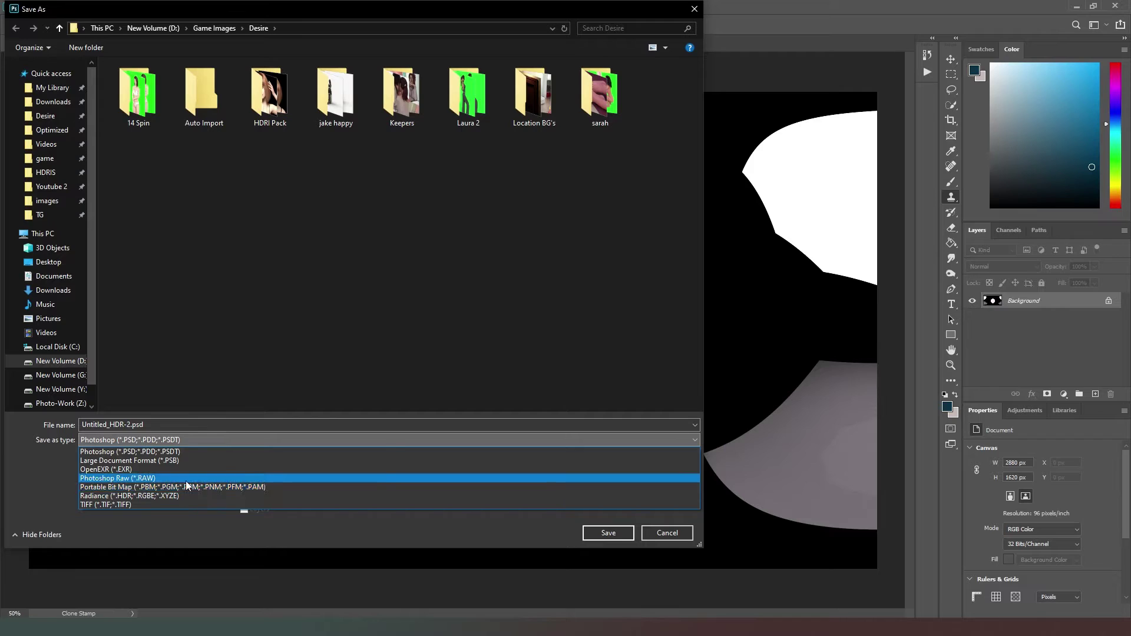
pyautogui.click(186, 496)
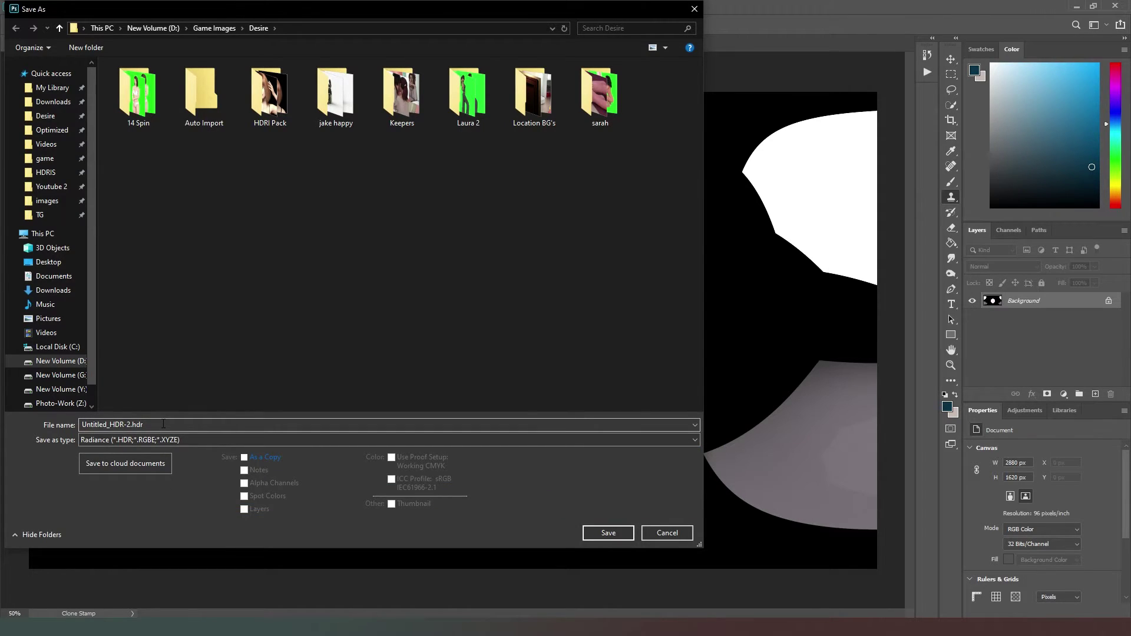
pyautogui.click(163, 424)
pyautogui.write('h')
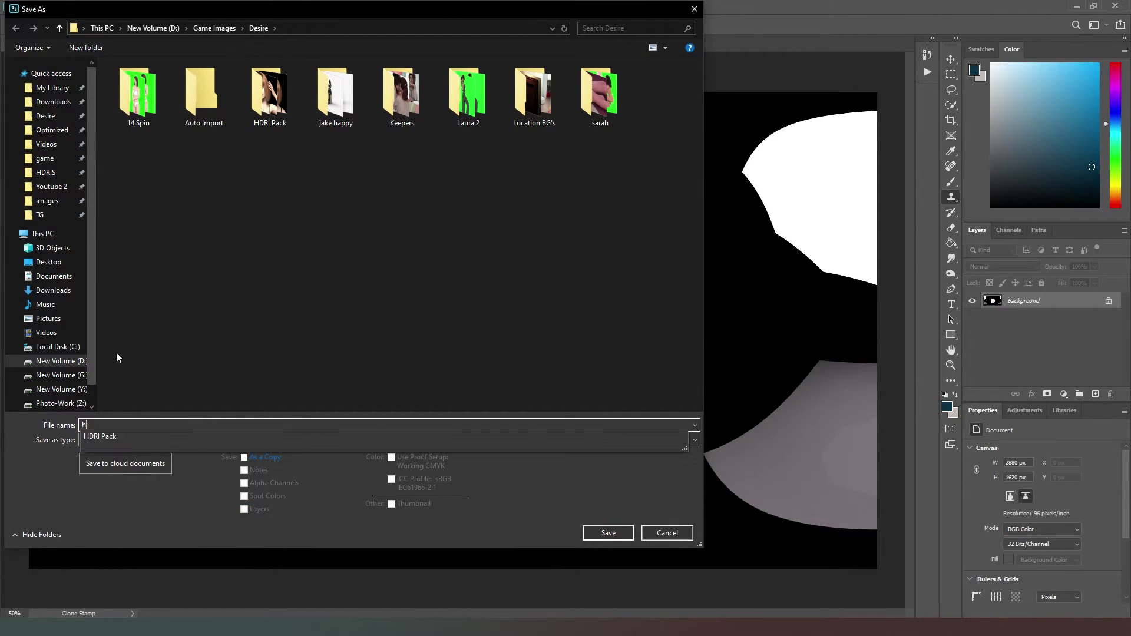
pyautogui.write('i-key')
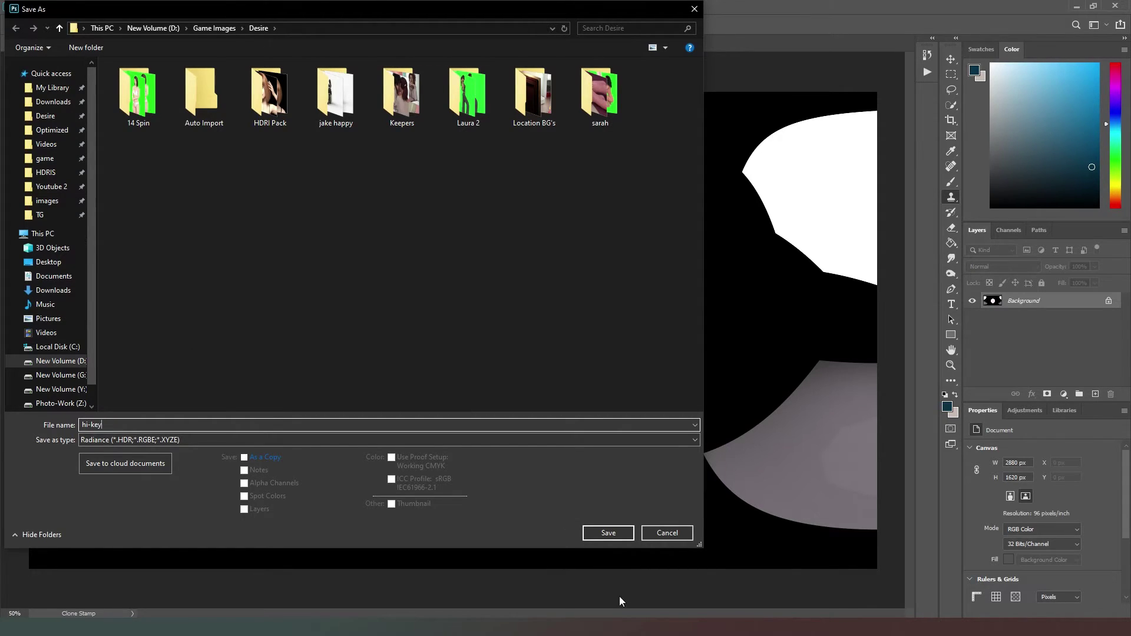
pyautogui.click(609, 533)
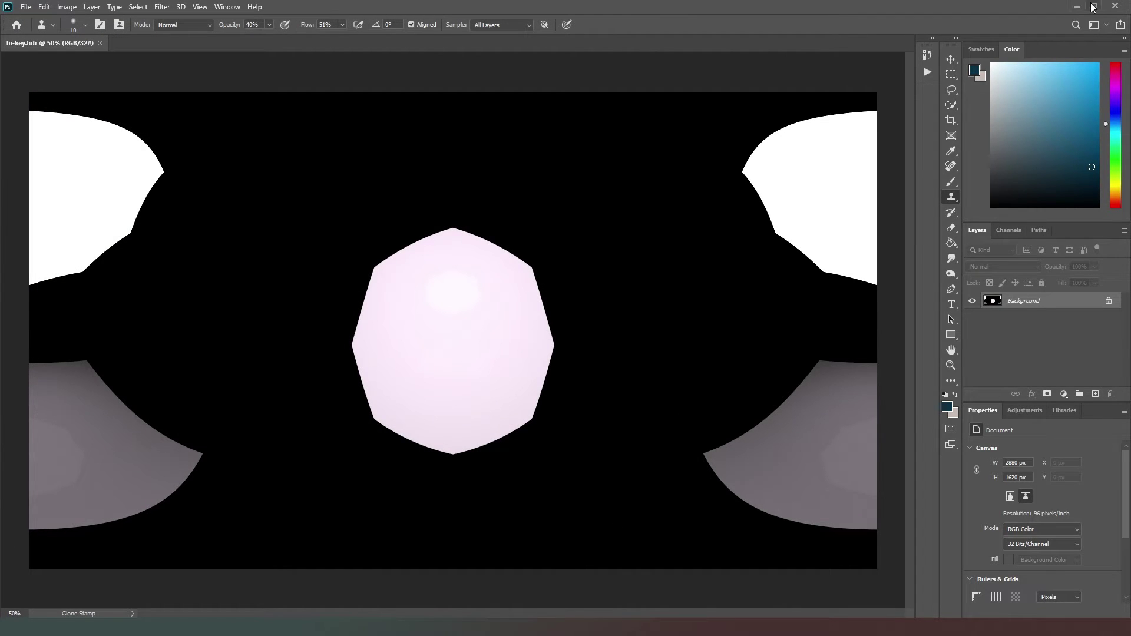
# - Switch to DAZ Studio, set the render Environment Mode to Dome Only and load the hi-key HDR image as the Environment Map
pyautogui.click(1114, 6)
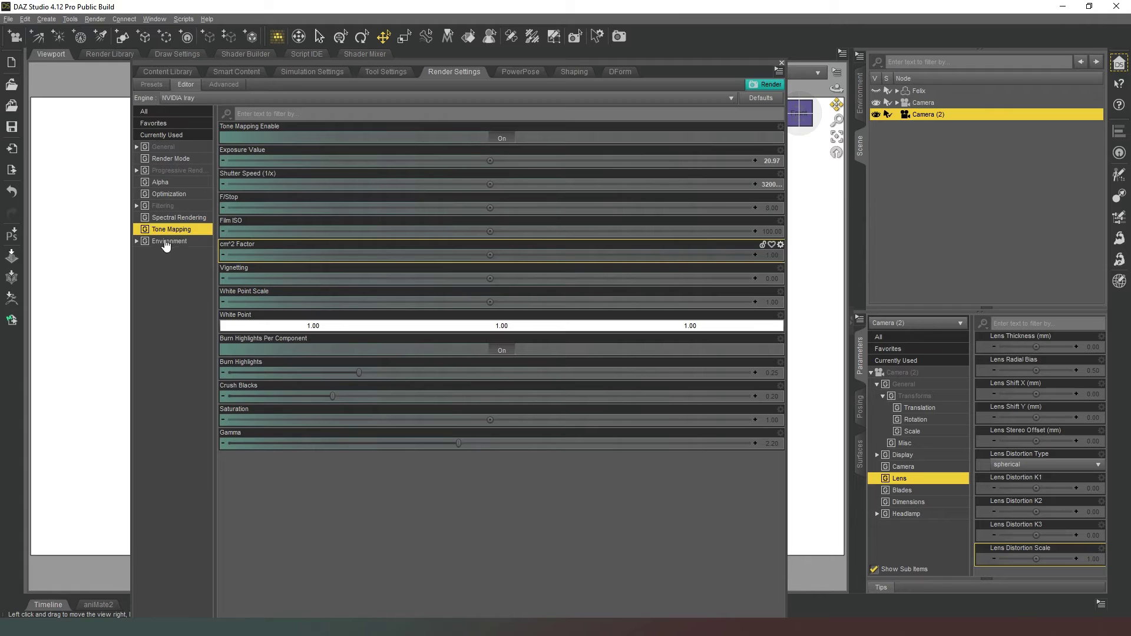
pyautogui.click(173, 242)
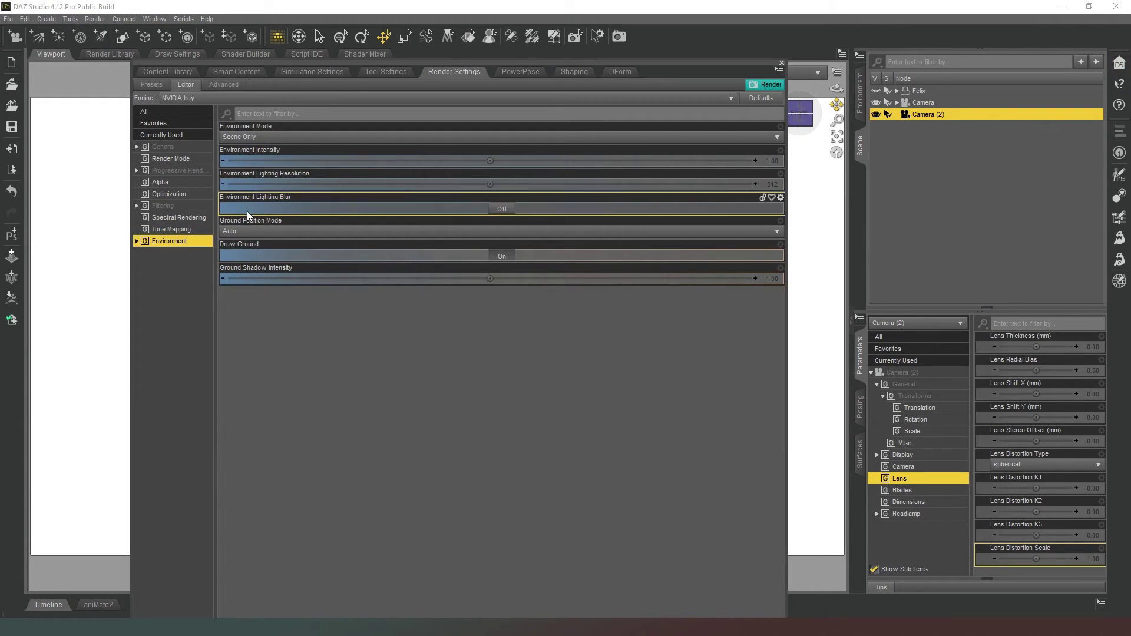
pyautogui.click(260, 138)
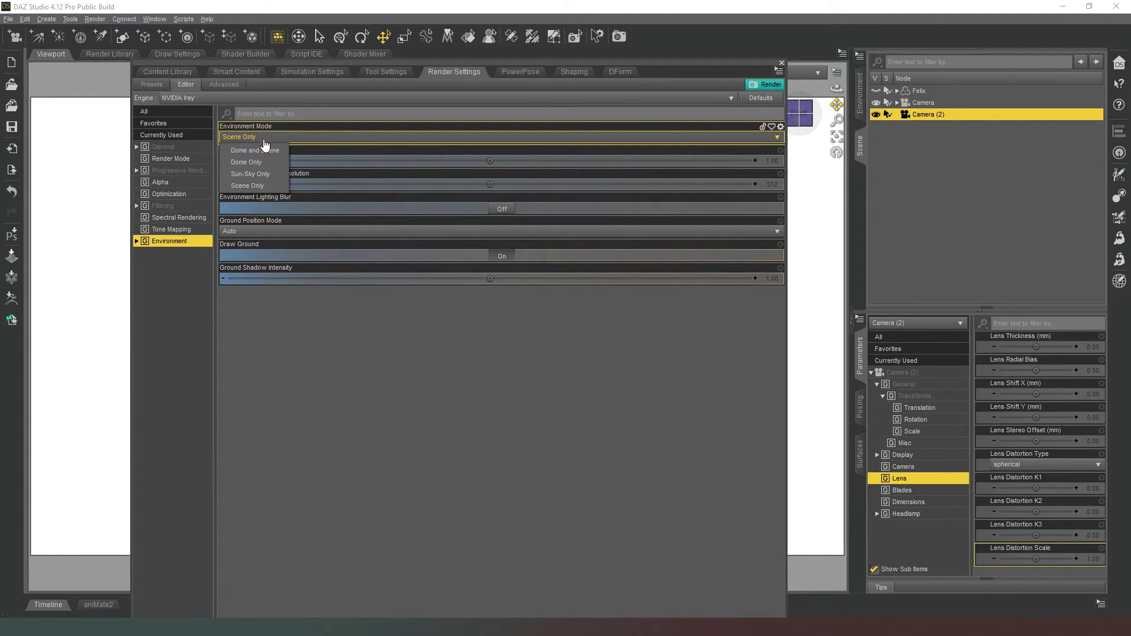
pyautogui.click(259, 160)
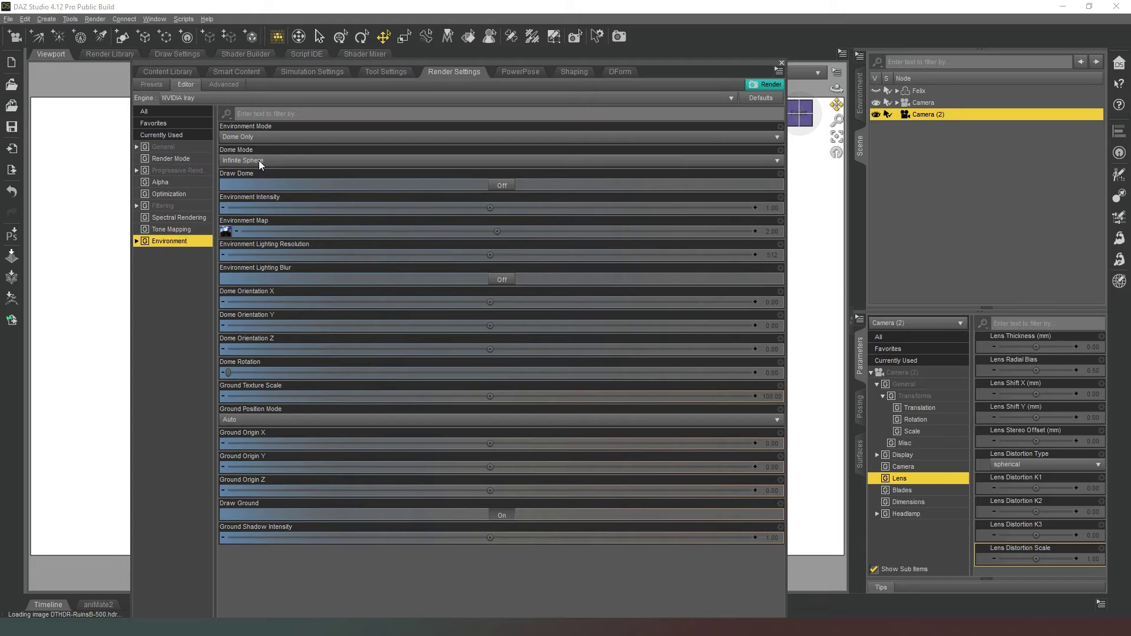
pyautogui.click(225, 231)
pyautogui.click(245, 243)
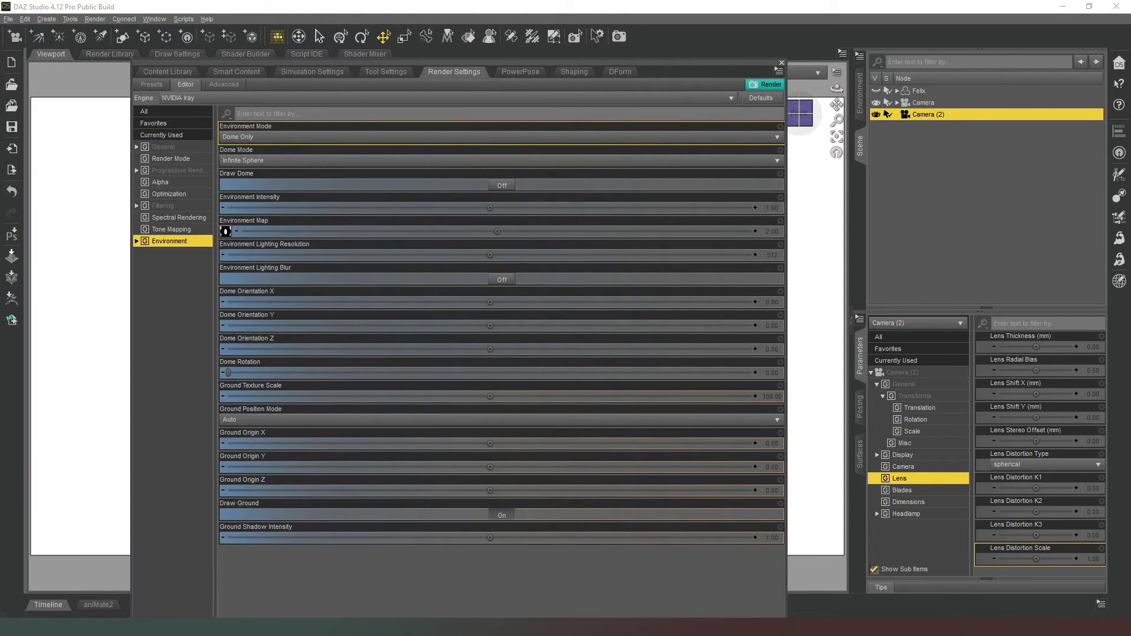
pyautogui.click(781, 62)
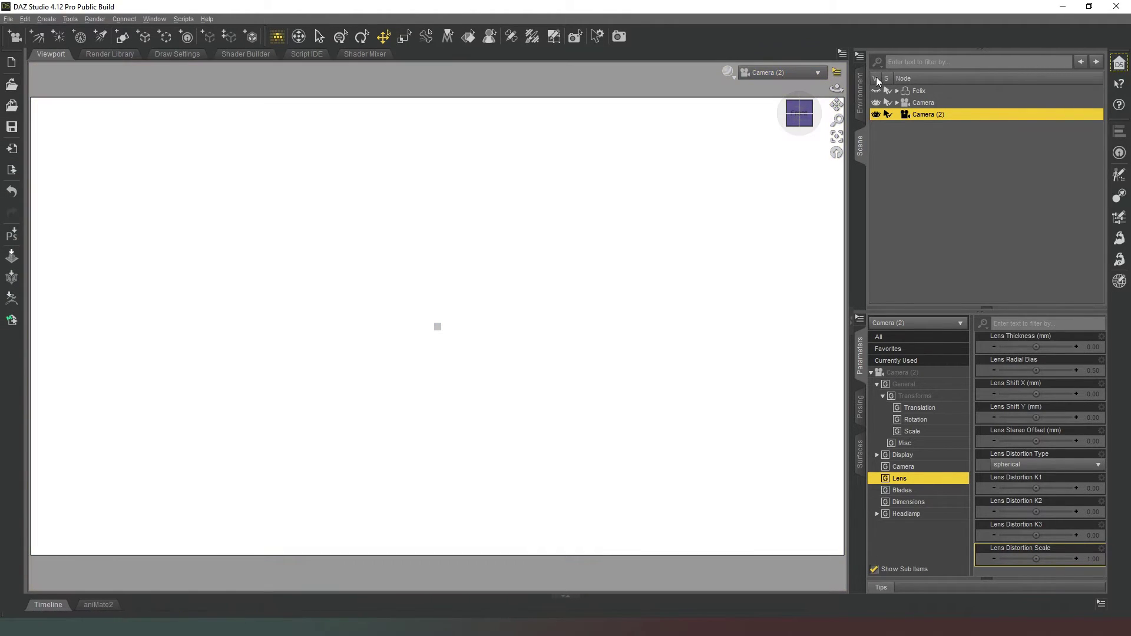
# - Make the Felix figure visible again and look through Camera in the viewport
pyautogui.click(878, 90)
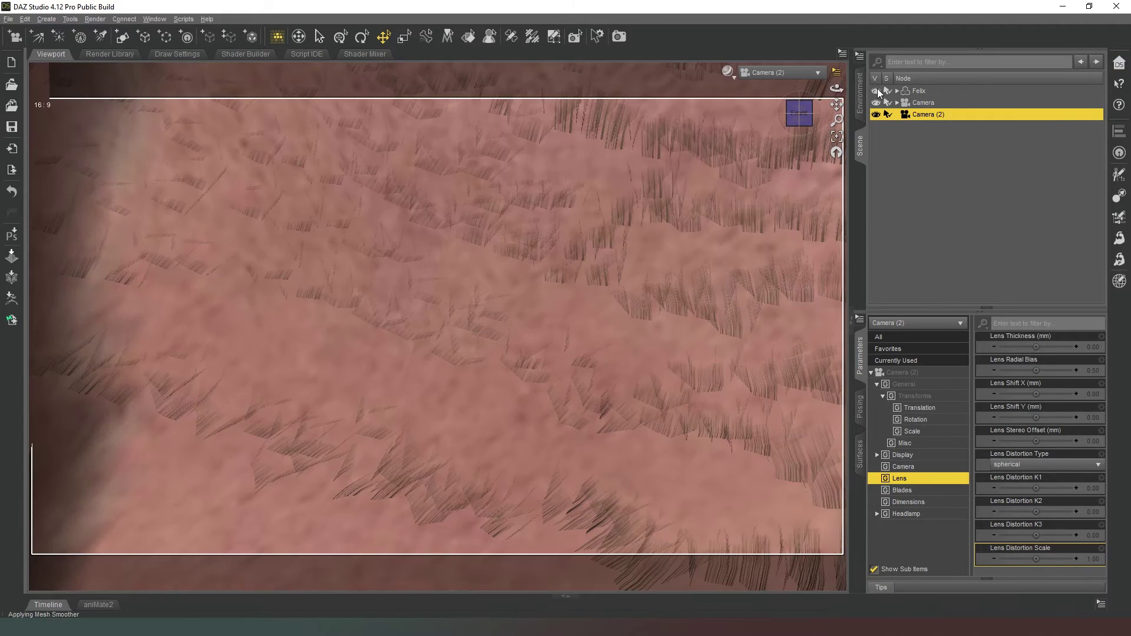
pyautogui.click(774, 72)
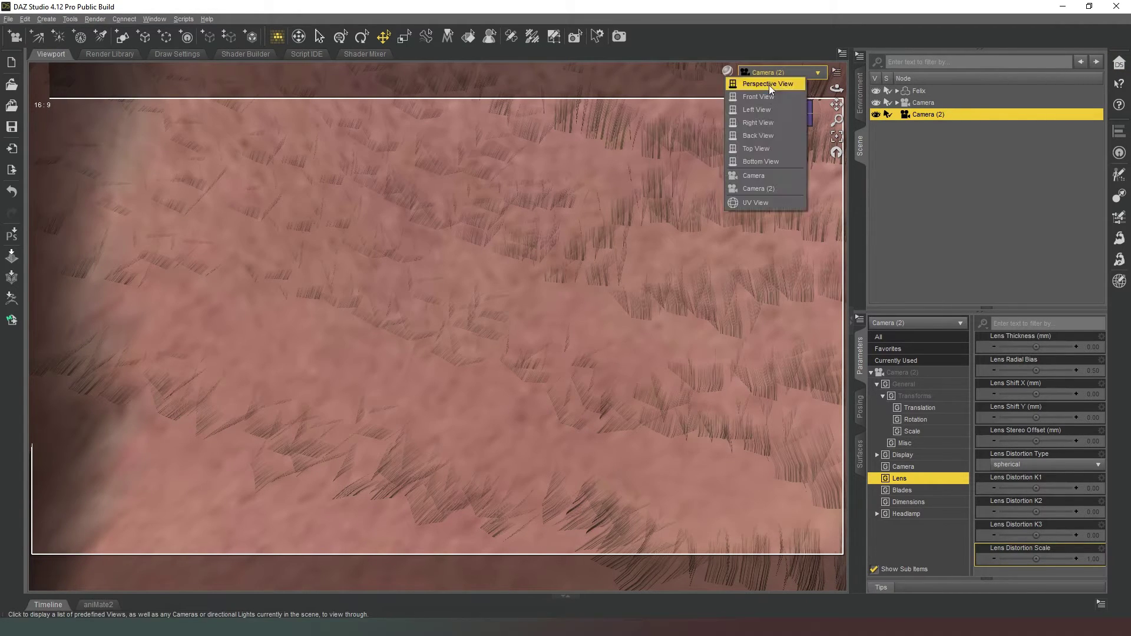
pyautogui.click(772, 178)
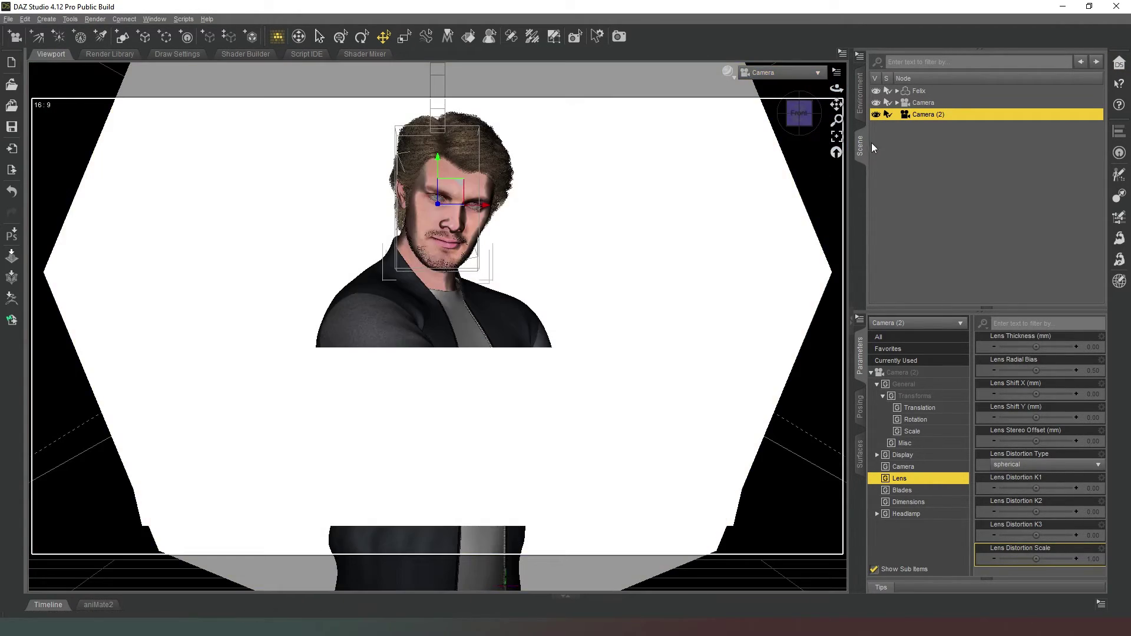
# - Hide the Camera node in the scene and delete Camera (2)
pyautogui.click(876, 103)
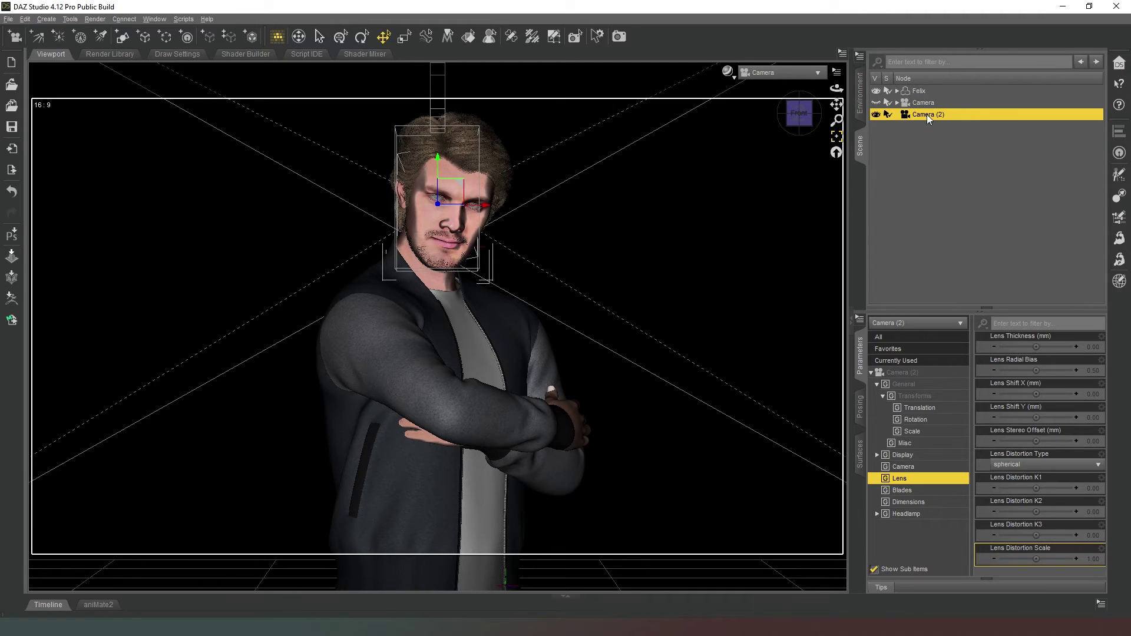
pyautogui.press('Delete')
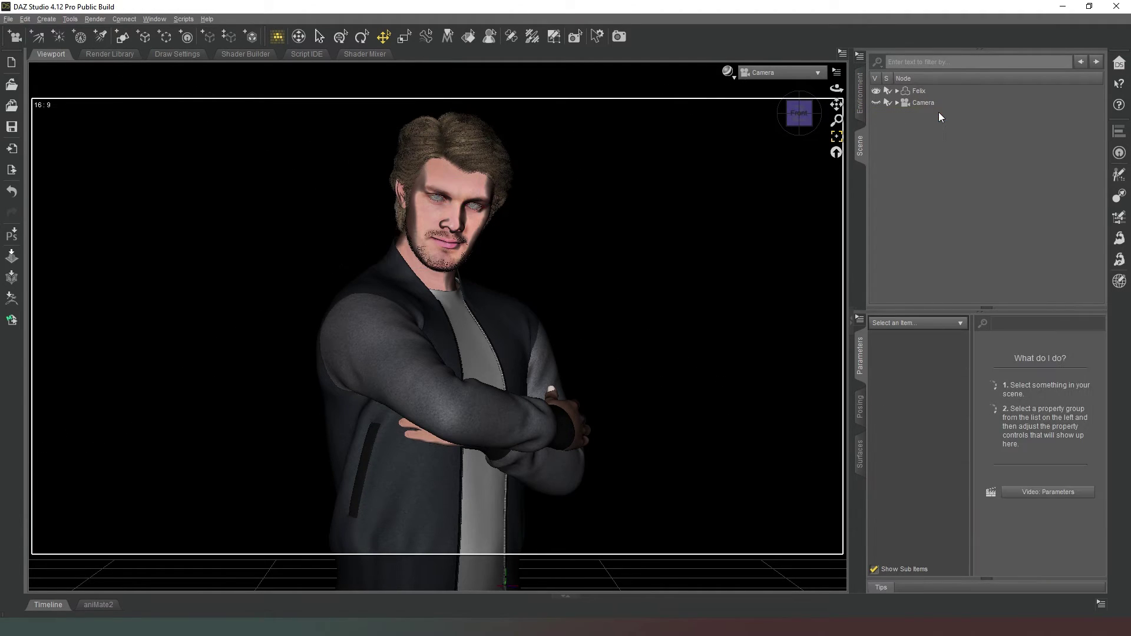
# - Preview the figure in NVIDIA Iray draw style, examine the dome lighting from a rotated Perspective View and return to Camera
pyautogui.click(728, 71)
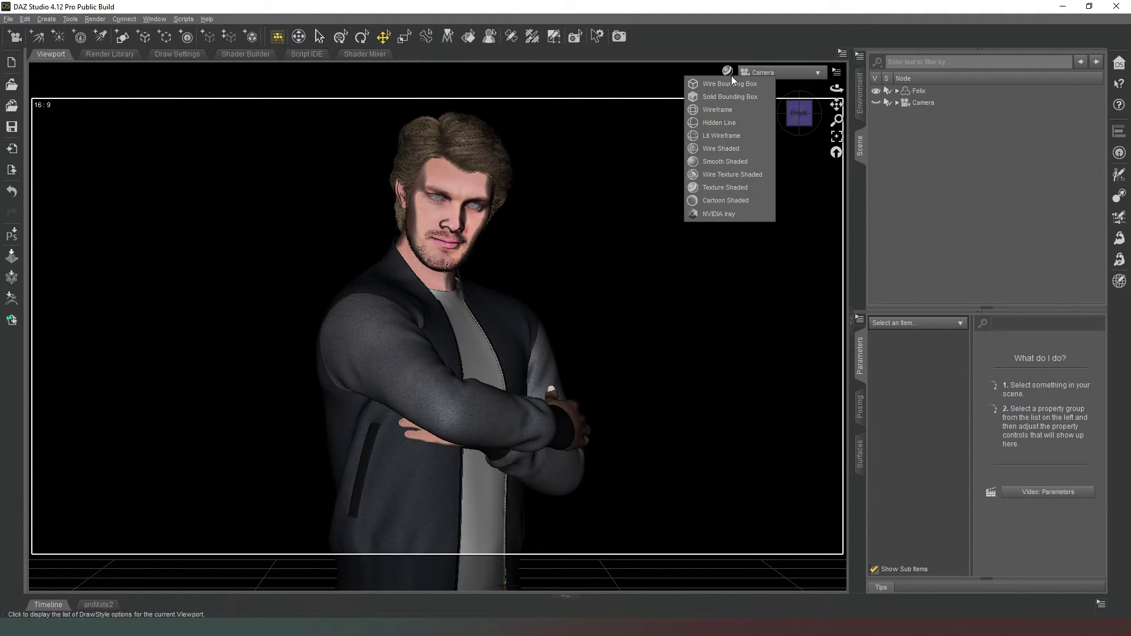
pyautogui.click(730, 213)
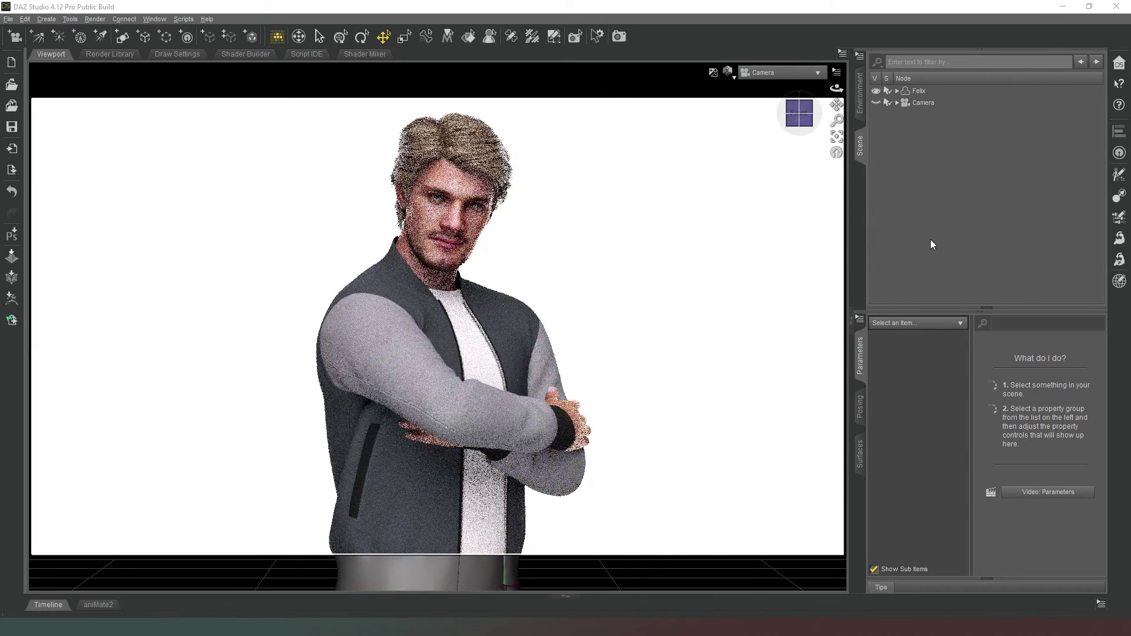
pyautogui.click(780, 72)
pyautogui.click(780, 74)
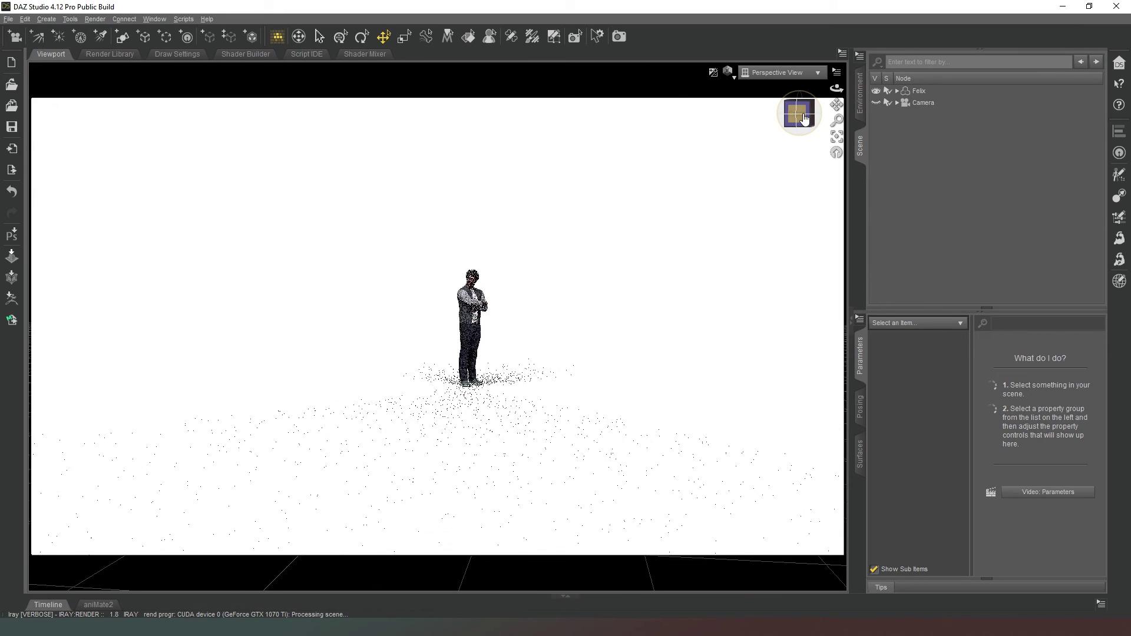
pyautogui.click(805, 117)
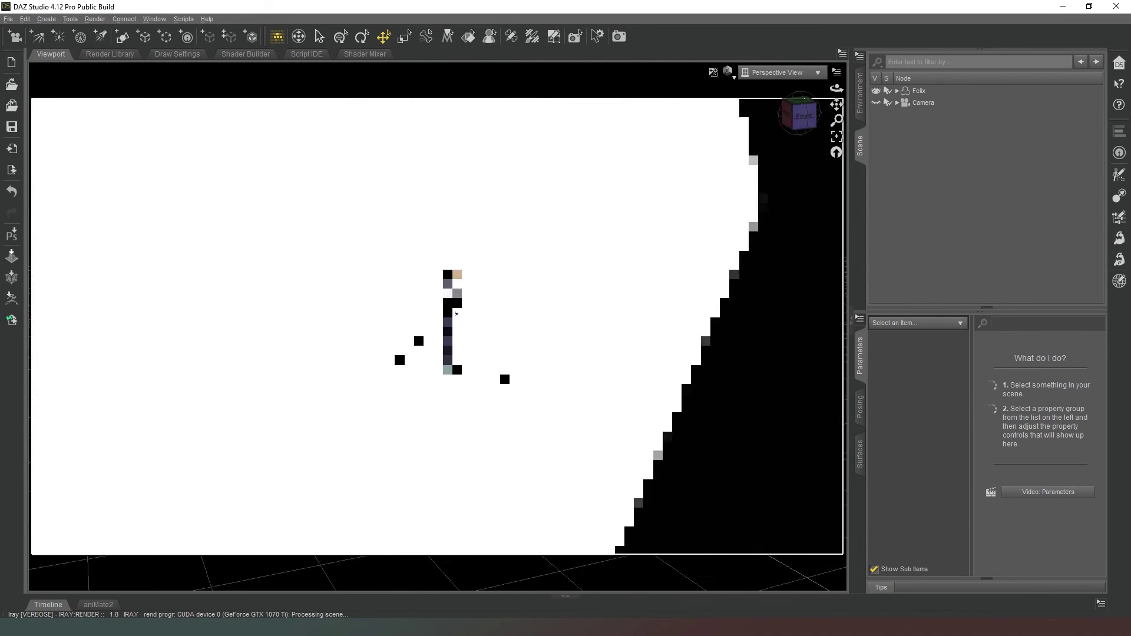
pyautogui.click(774, 73)
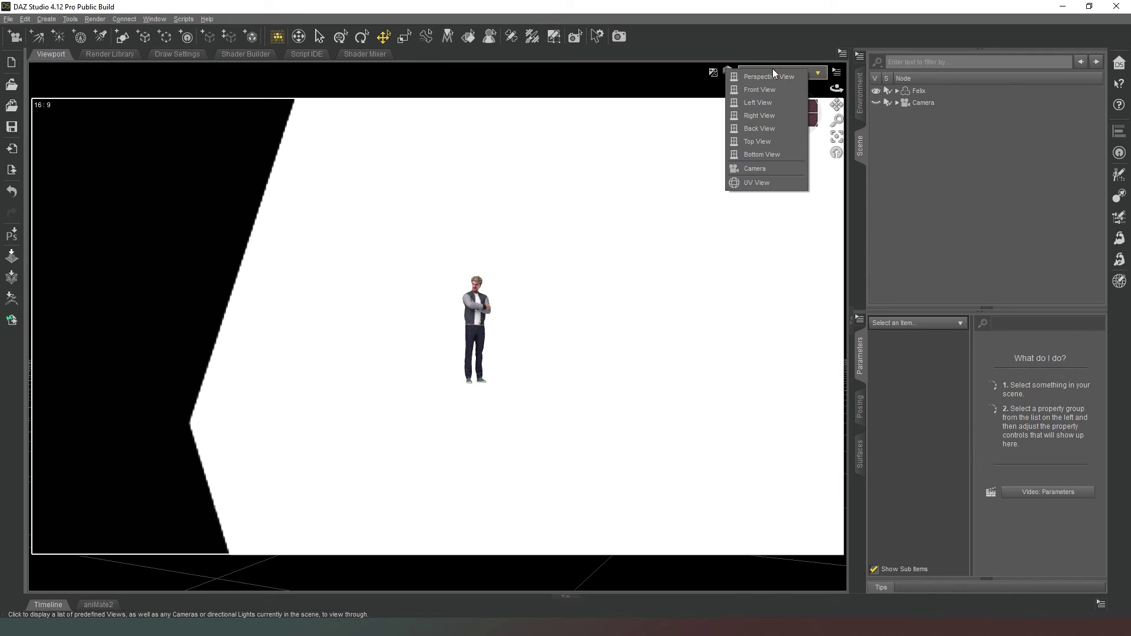
pyautogui.click(766, 169)
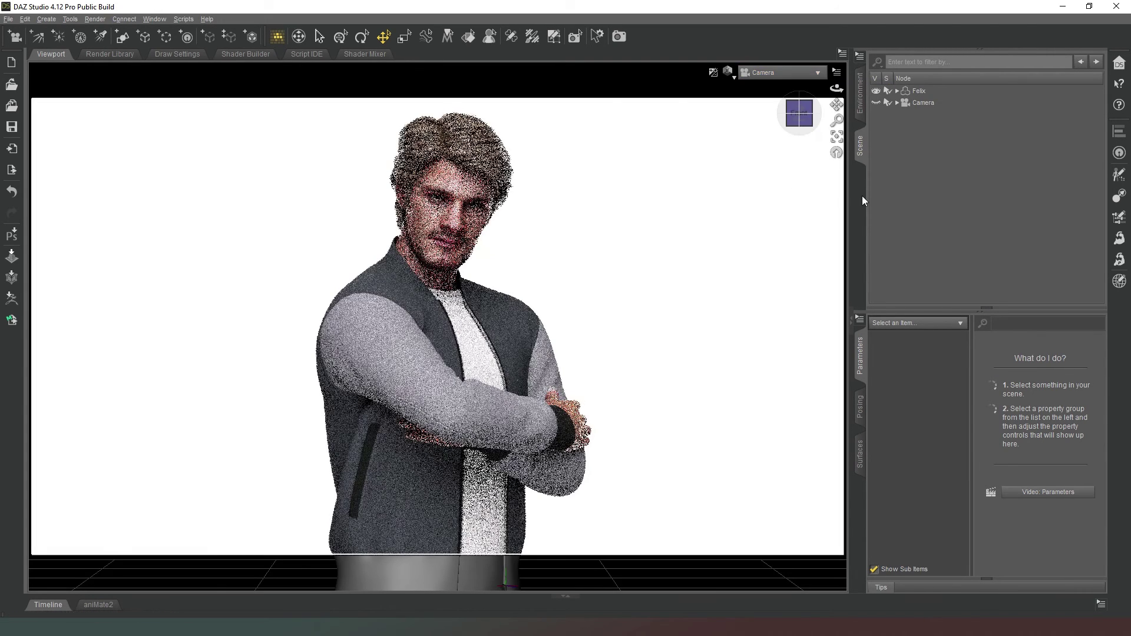